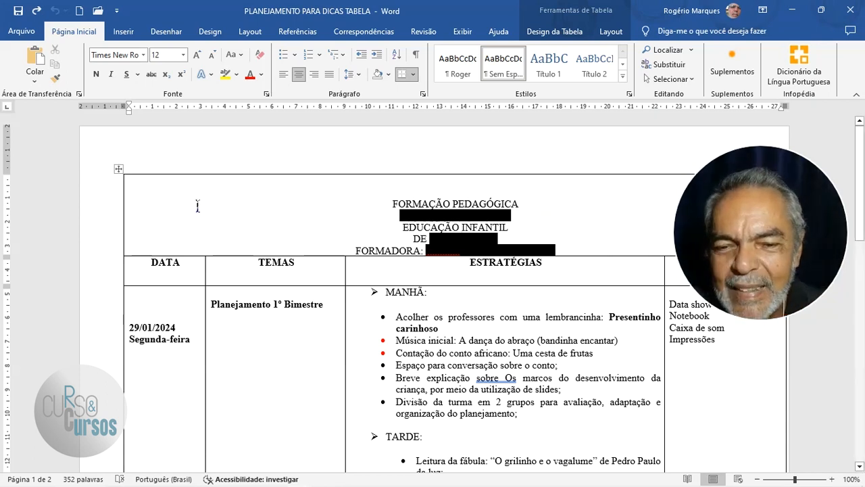
Examine the first page of the planning table, including its heading, column titles and the 29/01/2024 row
{"action": "scroll", "coordinate": [218, 212], "scroll_direction": "down", "scroll_amount": 1}
{"action": "scroll", "coordinate": [218, 212], "scroll_direction": "up", "scroll_amount": 1}
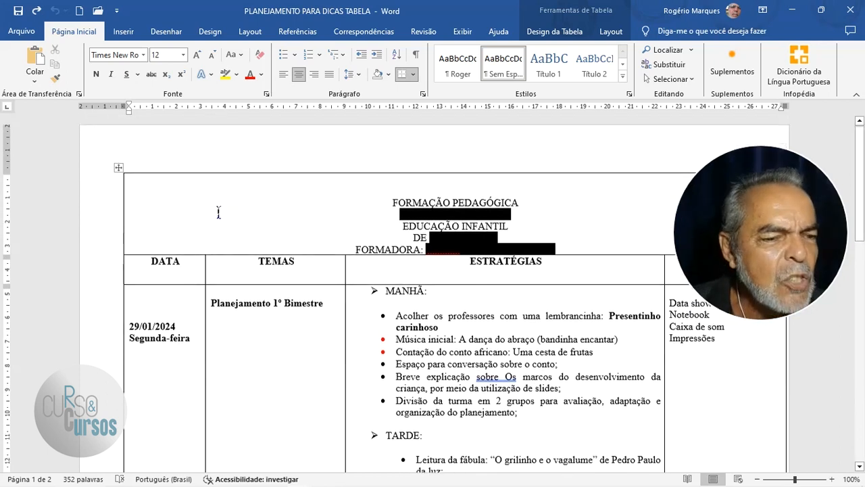
{"action": "scroll", "coordinate": [218, 213], "scroll_direction": "down", "scroll_amount": 4}
{"action": "scroll", "coordinate": [219, 212], "scroll_direction": "up", "scroll_amount": 1}
{"action": "scroll", "coordinate": [218, 212], "scroll_direction": "down", "scroll_amount": 4}
{"action": "scroll", "coordinate": [219, 212], "scroll_direction": "up", "scroll_amount": 3}
{"action": "scroll", "coordinate": [218, 212], "scroll_direction": "up", "scroll_amount": 5}
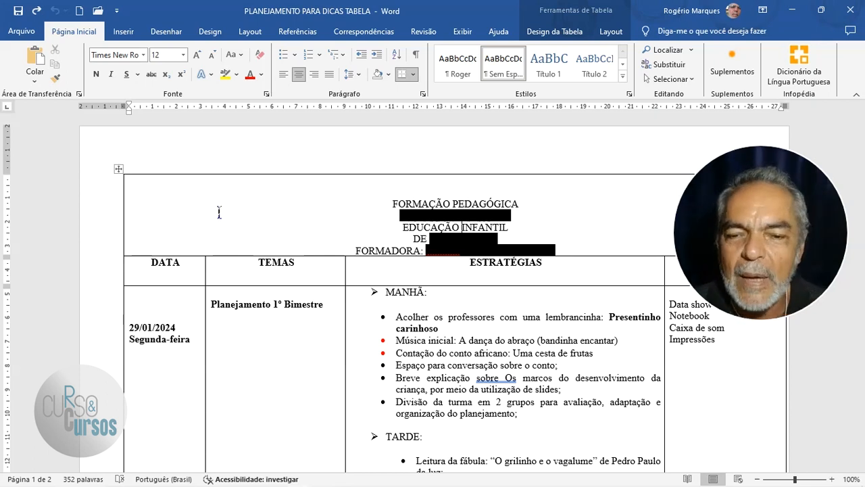
{"action": "scroll", "coordinate": [219, 213], "scroll_direction": "down", "scroll_amount": 1}
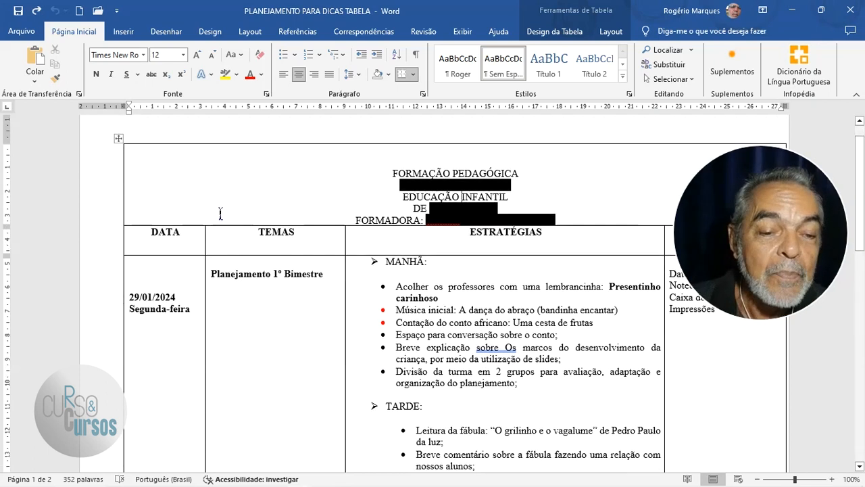
{"action": "scroll", "coordinate": [221, 213], "scroll_direction": "up", "scroll_amount": 1}
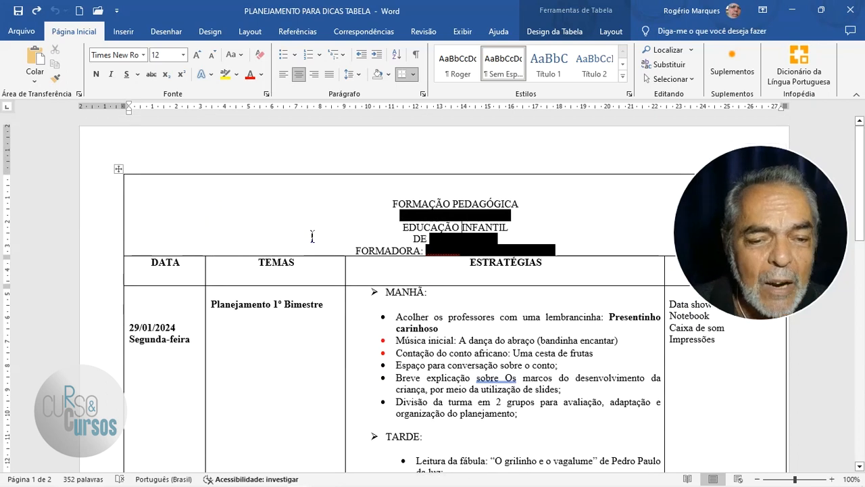
{"action": "scroll", "coordinate": [310, 236], "scroll_direction": "down", "scroll_amount": 3}
{"action": "scroll", "coordinate": [312, 236], "scroll_direction": "down", "scroll_amount": 5}
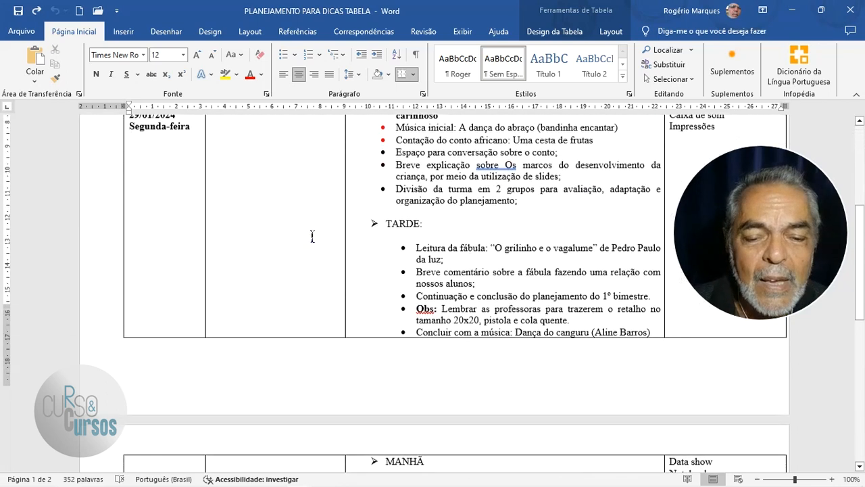
{"action": "scroll", "coordinate": [312, 236], "scroll_direction": "up", "scroll_amount": 6}
{"action": "scroll", "coordinate": [312, 236], "scroll_direction": "up", "scroll_amount": 2}
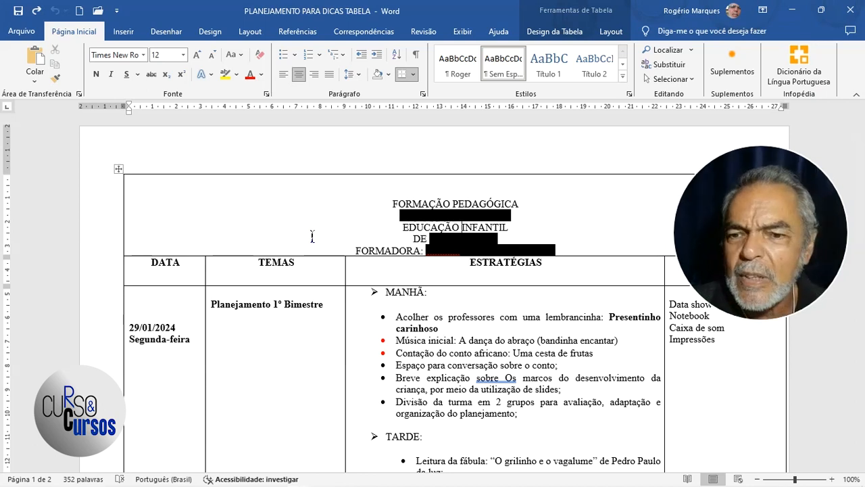
Examine the whole two-page planning table, comparing the 29/01/2024 row with the 30/01/2024 row on page two
{"action": "scroll", "coordinate": [312, 237], "scroll_direction": "down", "scroll_amount": 4}
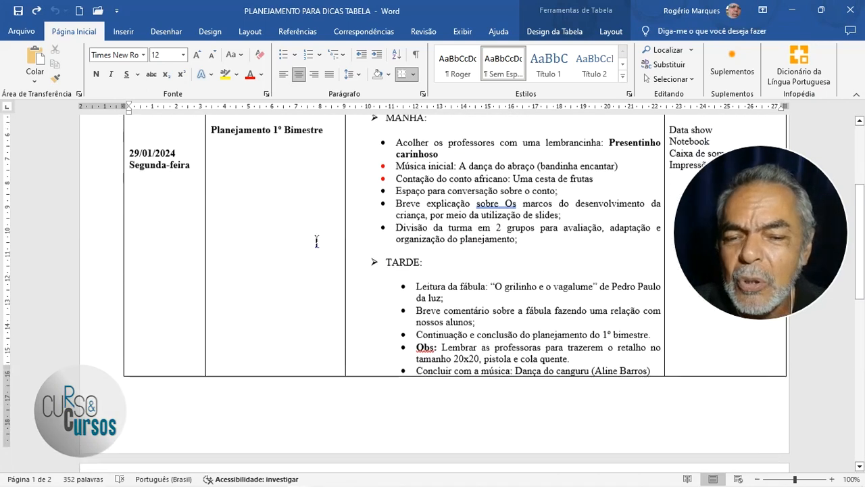
{"action": "scroll", "coordinate": [316, 241], "scroll_direction": "up", "scroll_amount": 5}
{"action": "scroll", "coordinate": [316, 242], "scroll_direction": "down", "scroll_amount": 5}
{"action": "scroll", "coordinate": [316, 241], "scroll_direction": "down", "scroll_amount": 6}
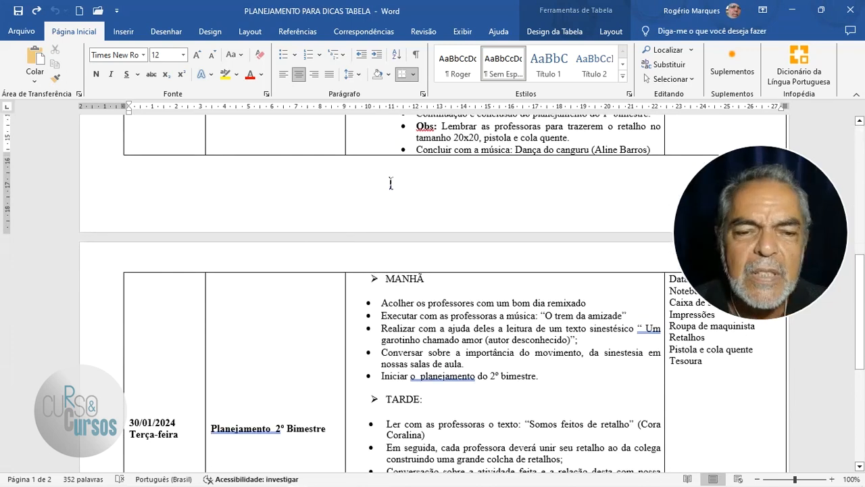
{"action": "scroll", "coordinate": [390, 182], "scroll_direction": "up", "scroll_amount": 9}
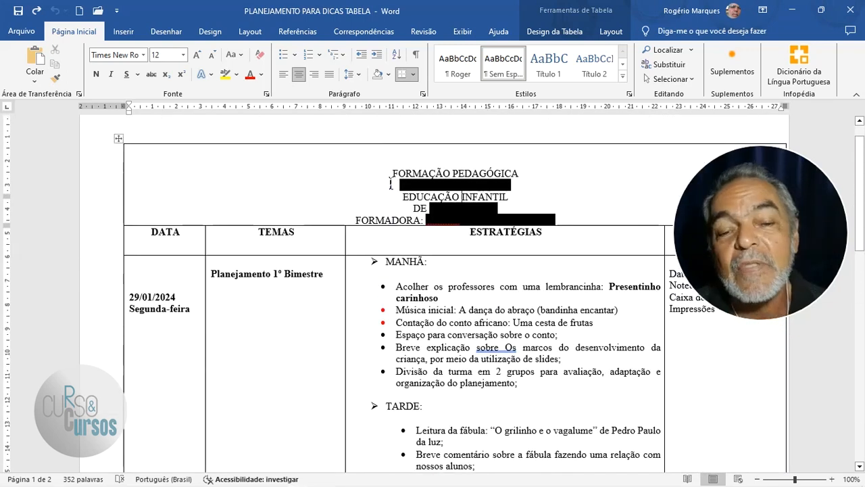
{"action": "scroll", "coordinate": [390, 182], "scroll_direction": "down", "scroll_amount": 5}
{"action": "scroll", "coordinate": [391, 183], "scroll_direction": "down", "scroll_amount": 7}
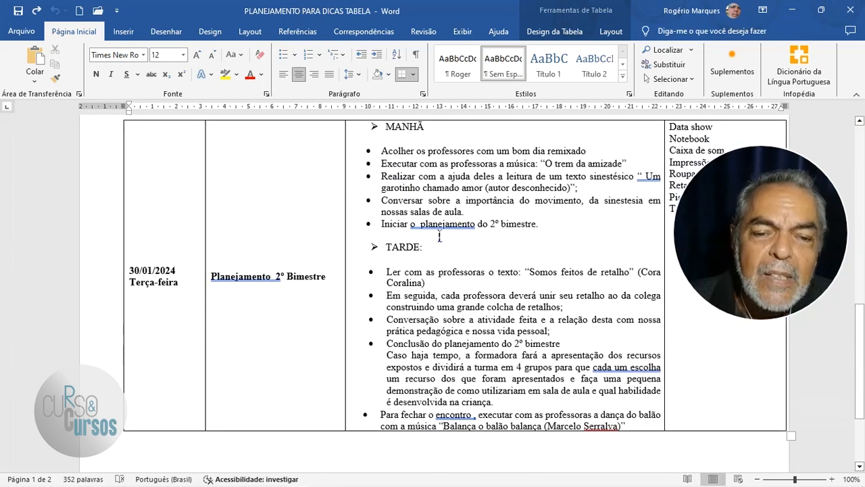
{"action": "left_click", "coordinate": [397, 261]}
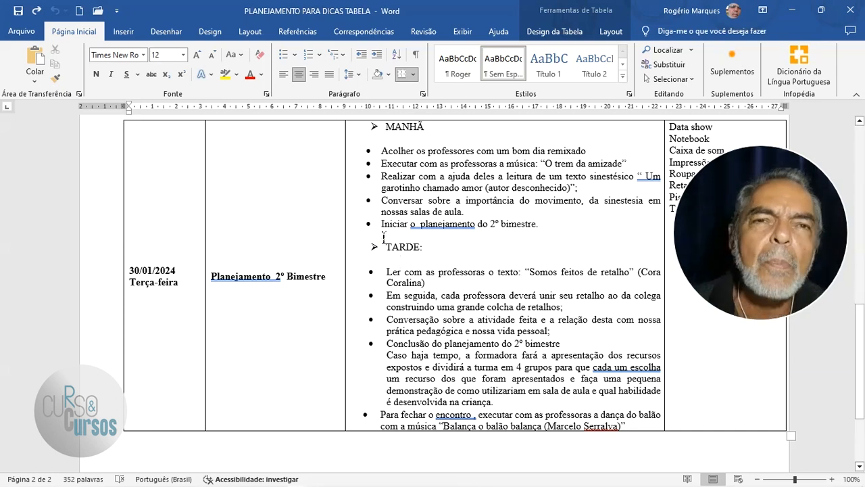
{"action": "scroll", "coordinate": [388, 279], "scroll_direction": "up", "scroll_amount": 2}
{"action": "left_click", "coordinate": [232, 192]}
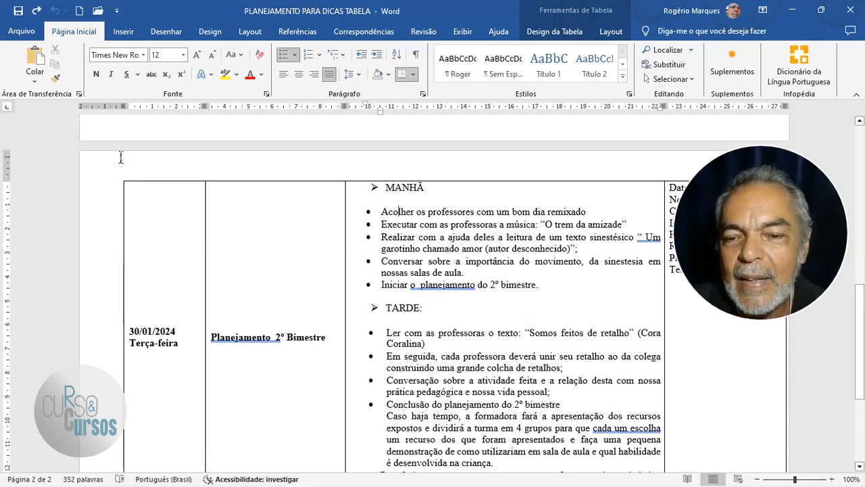
{"action": "scroll", "coordinate": [492, 336], "scroll_direction": "up", "scroll_amount": 4}
{"action": "scroll", "coordinate": [491, 336], "scroll_direction": "up", "scroll_amount": 6}
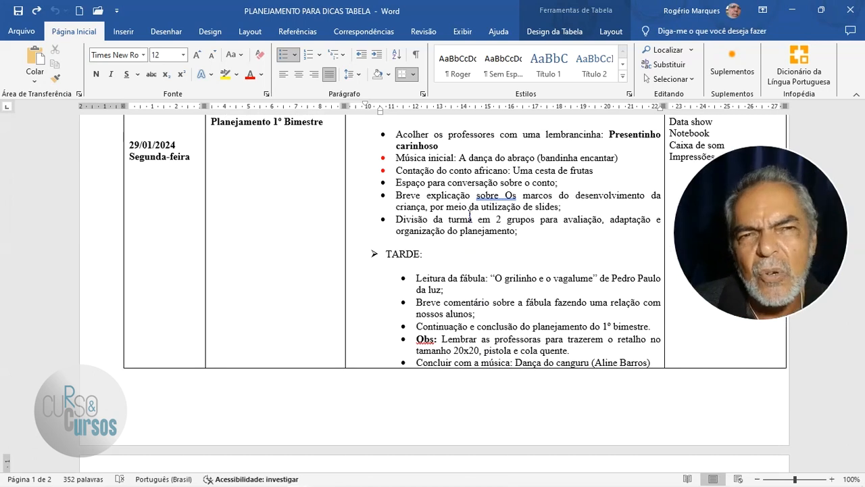
{"action": "scroll", "coordinate": [469, 215], "scroll_direction": "up", "scroll_amount": 3}
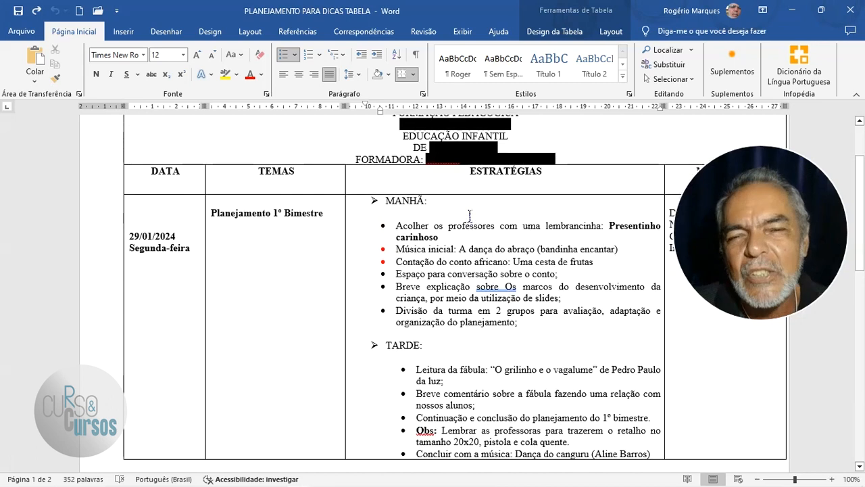
{"action": "scroll", "coordinate": [470, 215], "scroll_direction": "up", "scroll_amount": 3}
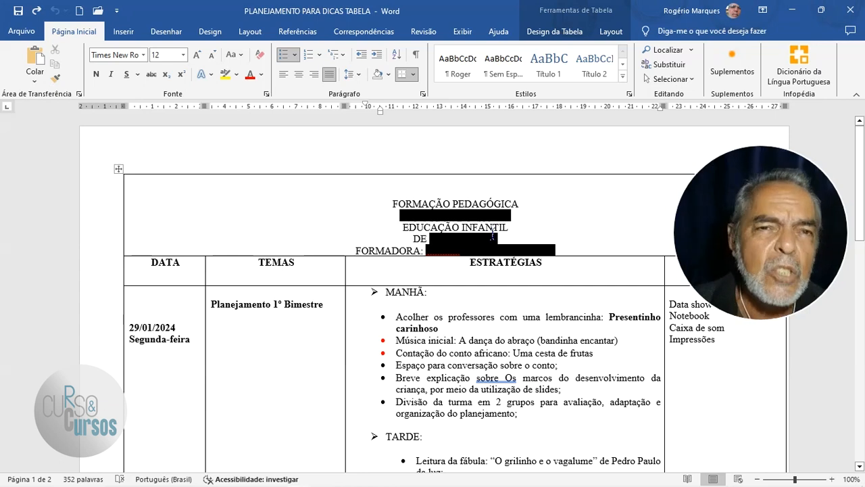
{"action": "scroll", "coordinate": [446, 270], "scroll_direction": "down", "scroll_amount": 1}
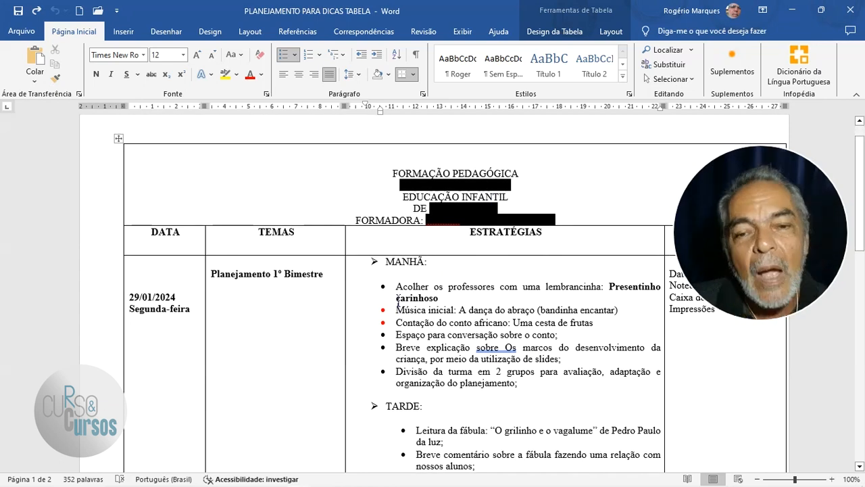
Create a new blank document and add a run of empty lines, returning the cursor to the first line
{"action": "left_click", "coordinate": [79, 11]}
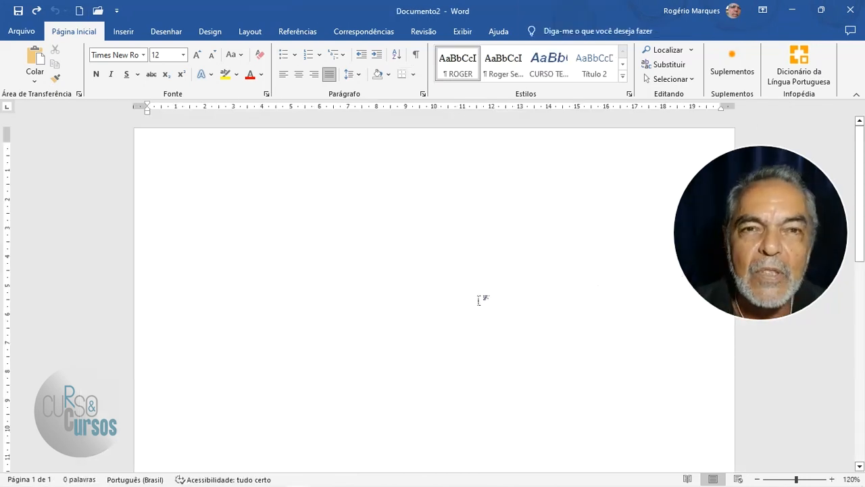
{"action": "key", "text": "Return"}
{"action": "key", "text": "Return"}
{"action": "key", "text": "Return"}
{"action": "key", "text": "Return"}
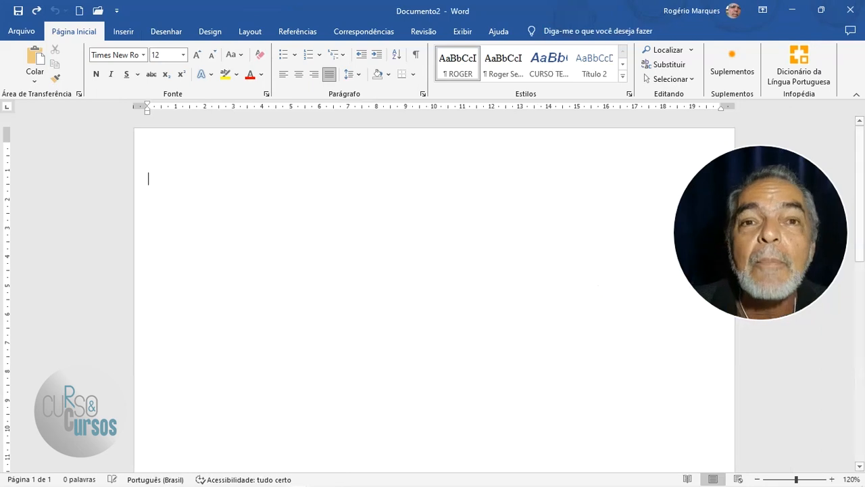
{"action": "key", "text": "Return"}
{"action": "key", "text": "Return"}
{"action": "key", "text": "Return"}
{"action": "key", "text": "Return"}
{"action": "key", "text": "Return"}
{"action": "key", "text": "Return"}
{"action": "key", "text": "Return"}
{"action": "key", "text": "Return"}
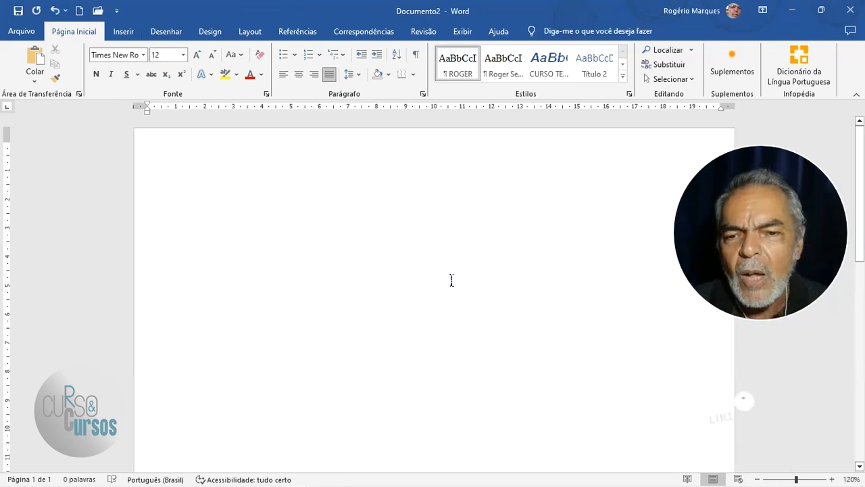
{"action": "left_click", "coordinate": [398, 152]}
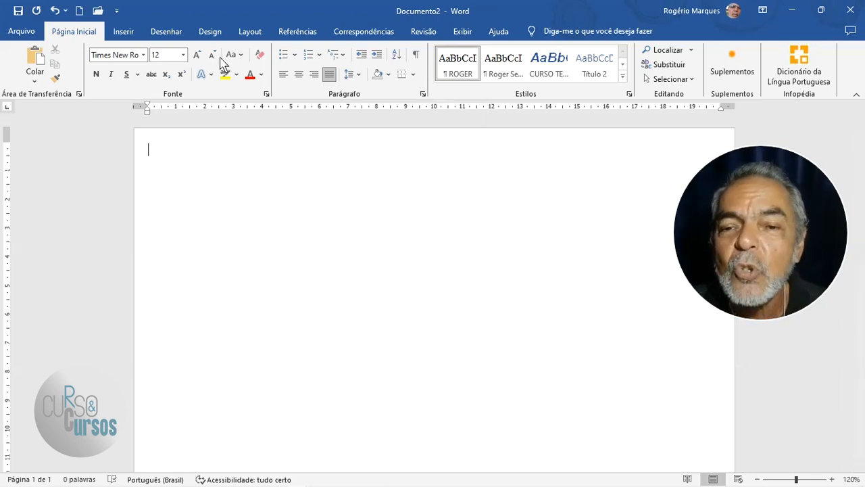
Apply the Normal margin preset to the blank document, with 2,5 cm above and below and 3 cm at the sides
{"action": "left_click", "coordinate": [250, 32]}
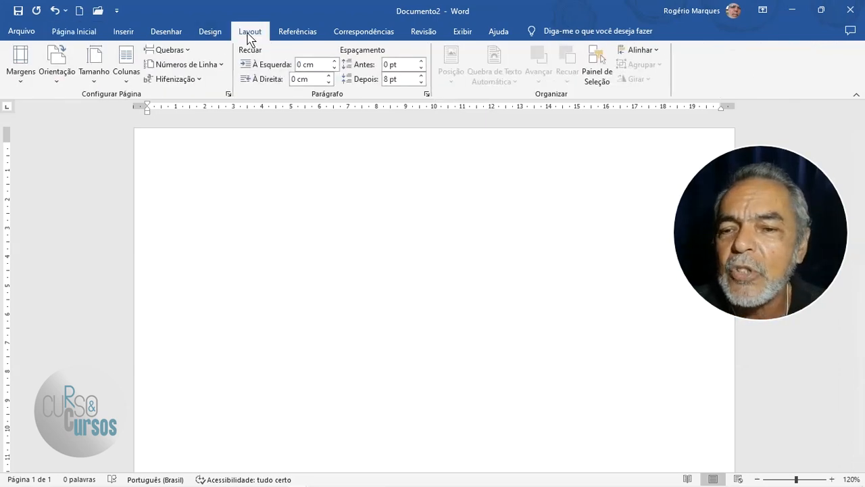
{"action": "left_click", "coordinate": [25, 77]}
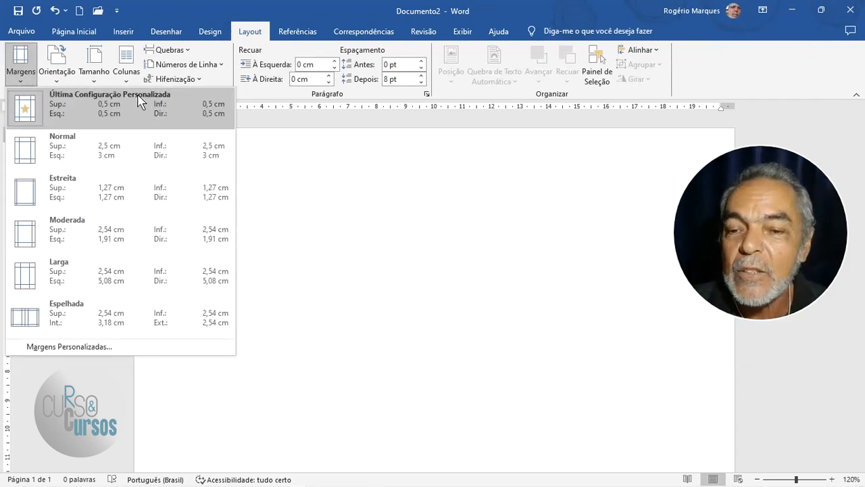
{"action": "left_click", "coordinate": [417, 283]}
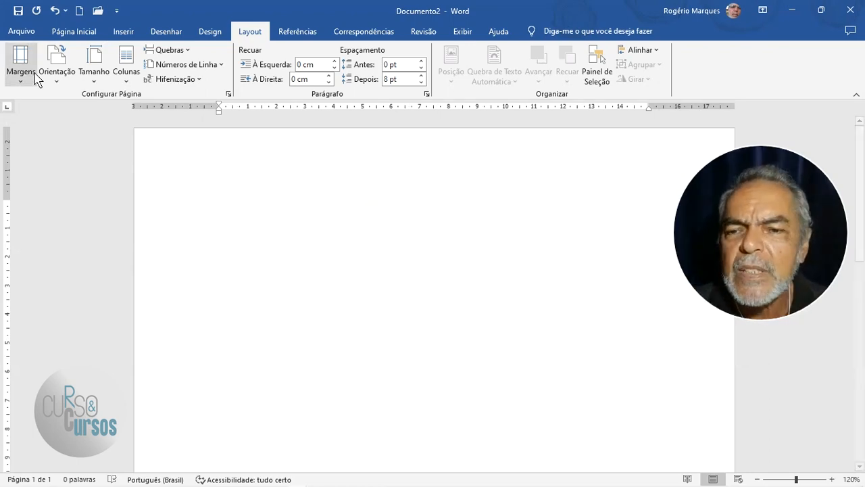
Change the page orientation of the blank document to landscape (Paisagem)
{"action": "left_click", "coordinate": [60, 81]}
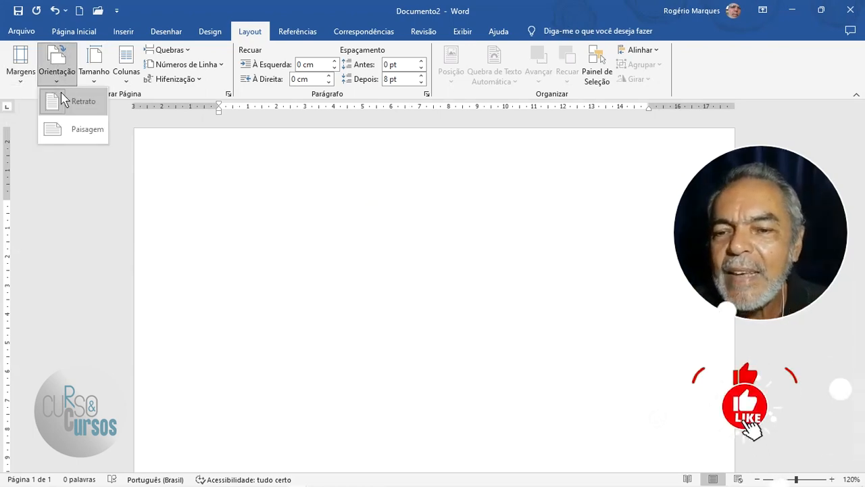
{"action": "left_click", "coordinate": [75, 128]}
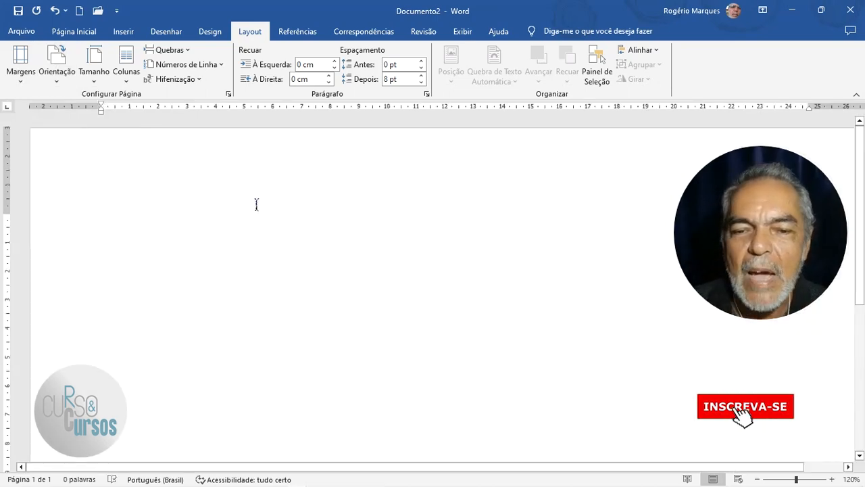
{"action": "scroll", "coordinate": [256, 204], "scroll_direction": "down", "scroll_amount": 2}
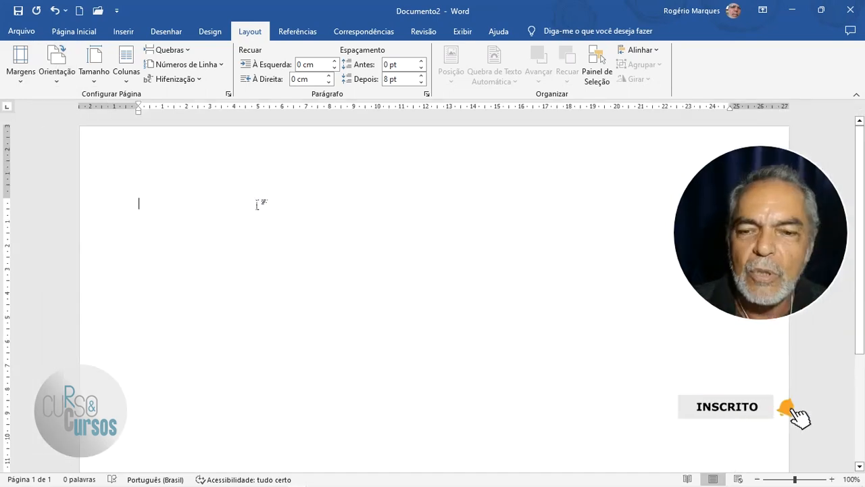
{"action": "scroll", "coordinate": [256, 204], "scroll_direction": "down", "scroll_amount": 2}
{"action": "scroll", "coordinate": [256, 204], "scroll_direction": "down", "scroll_amount": 2}
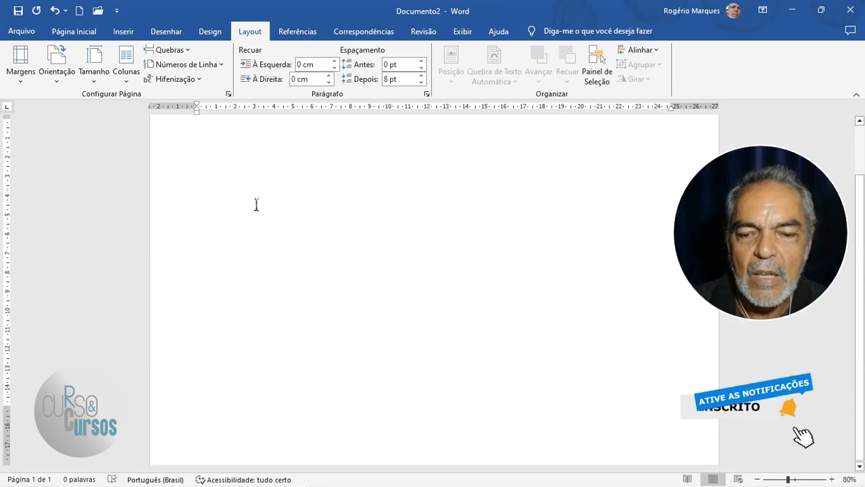
{"action": "scroll", "coordinate": [263, 207], "scroll_direction": "up", "scroll_amount": 2}
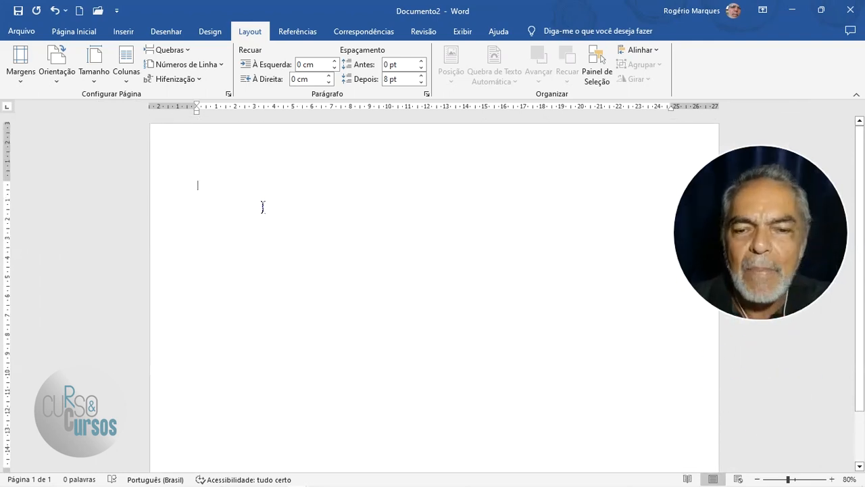
{"action": "left_click", "coordinate": [27, 76]}
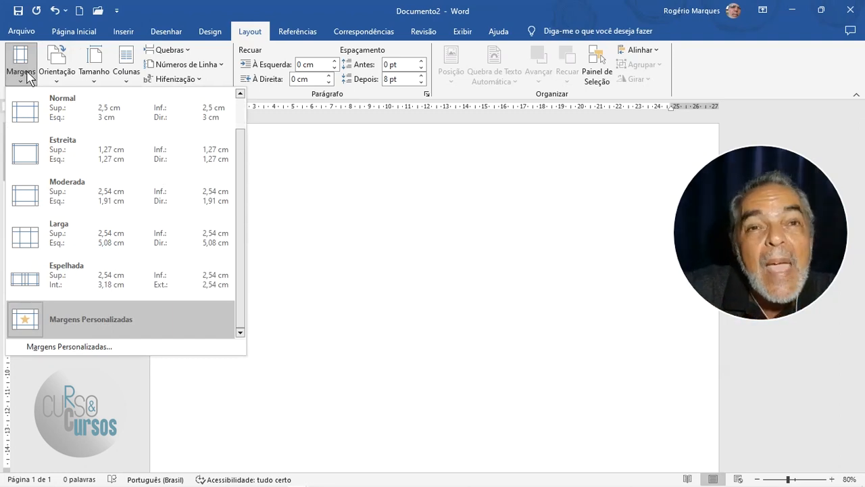
{"action": "left_click", "coordinate": [374, 198]}
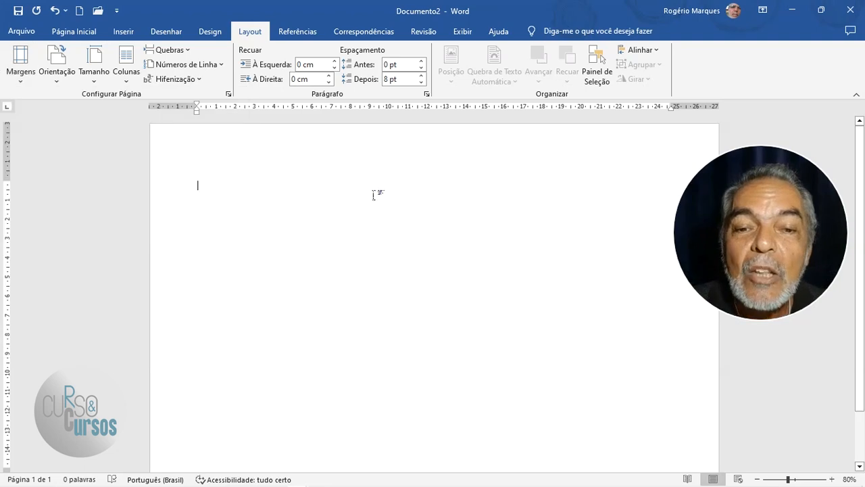
{"action": "left_click", "coordinate": [23, 75]}
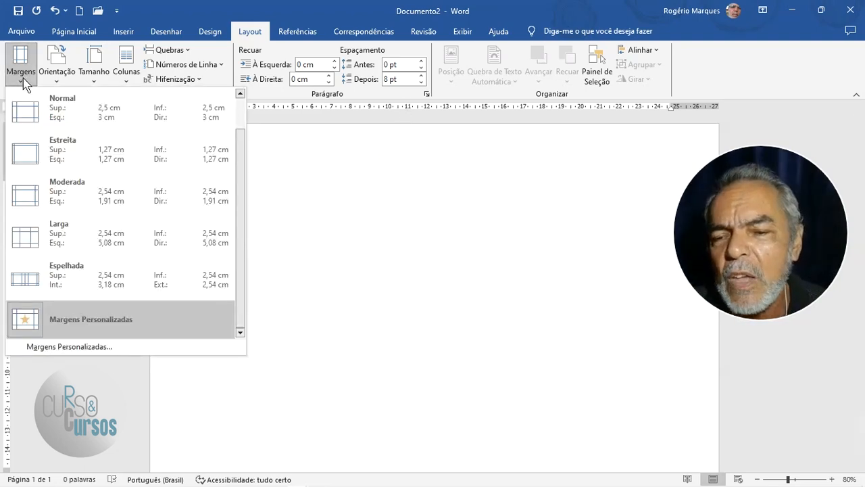
{"action": "left_click", "coordinate": [76, 348]}
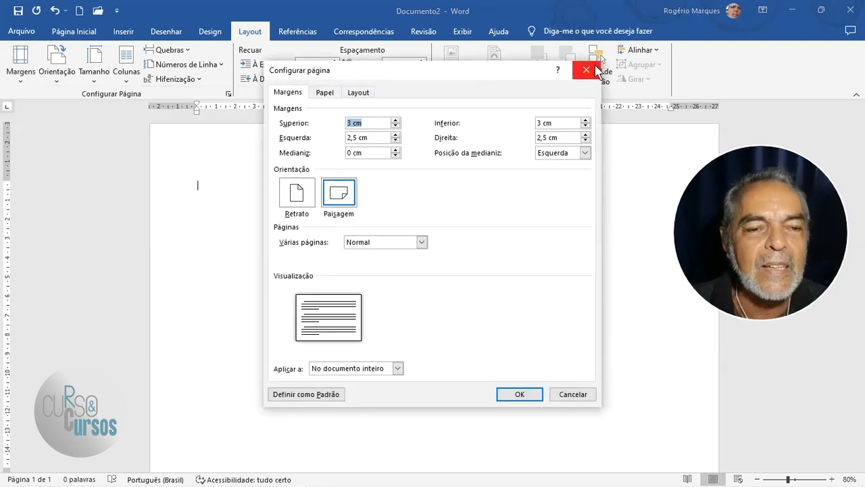
{"action": "left_click", "coordinate": [586, 70]}
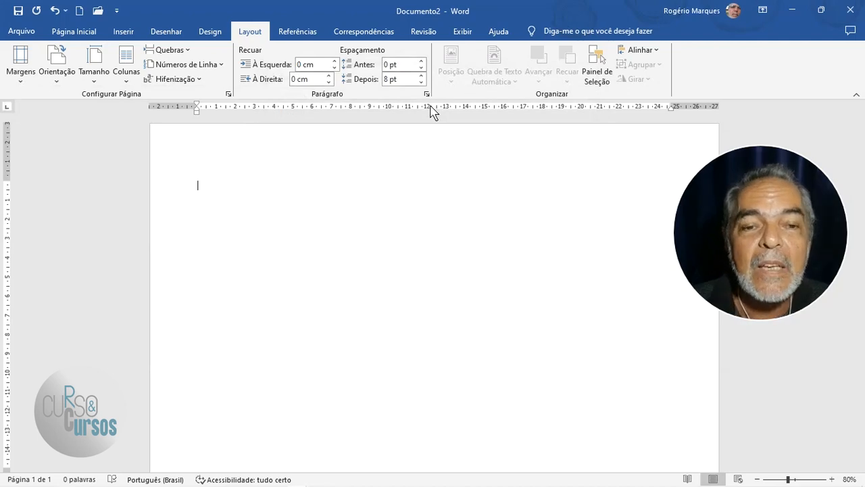
Open the page setup for the landscape document and set the top and left margins to 0,5 cm
{"action": "double_click", "coordinate": [431, 107]}
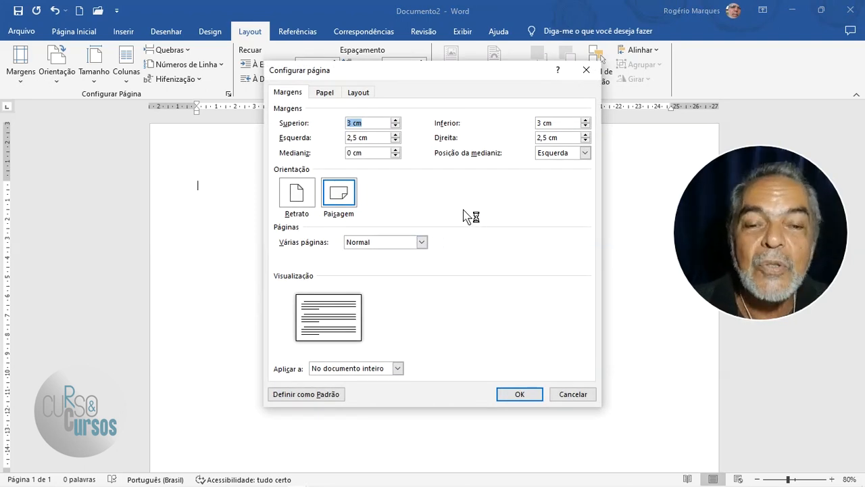
{"action": "left_click", "coordinate": [373, 140]}
{"action": "left_click_drag", "start_coordinate": [373, 140], "coordinate": [328, 140]}
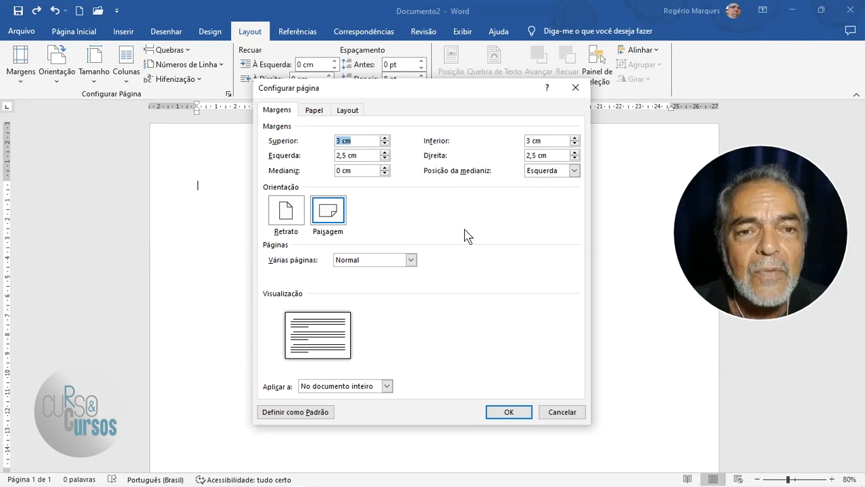
{"action": "type", "text": "0,5"}
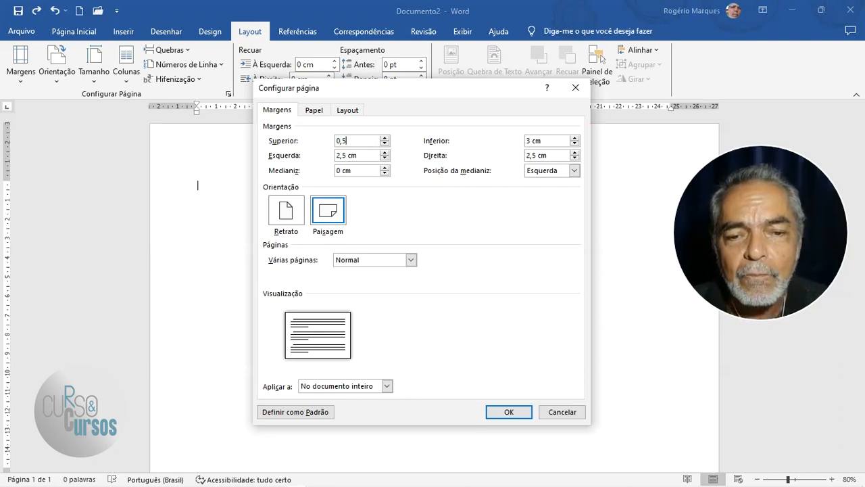
{"action": "key", "text": "Tab"}
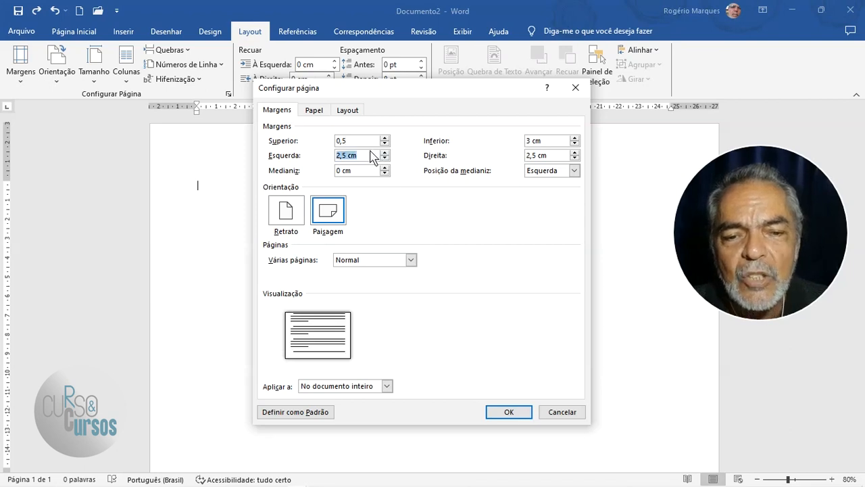
{"action": "type", "text": "0,5"}
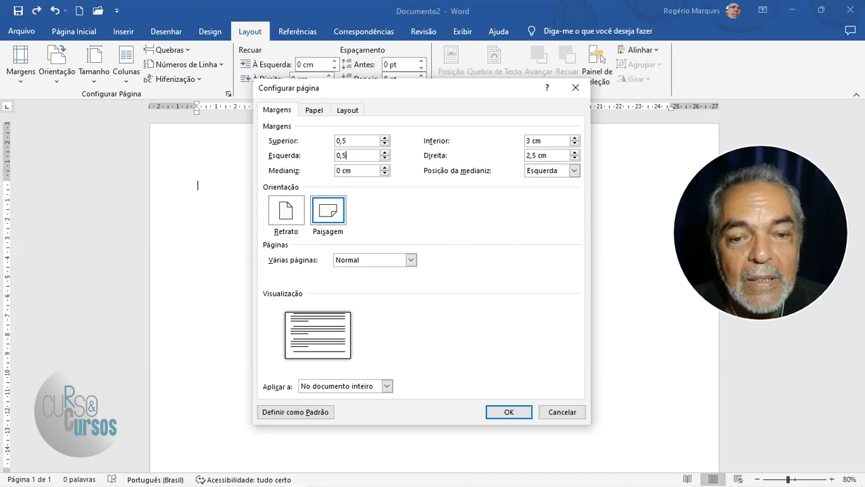
Set the bottom and right margins to 0,5 cm and apply the page setup to the whole document
{"action": "left_click", "coordinate": [560, 141]}
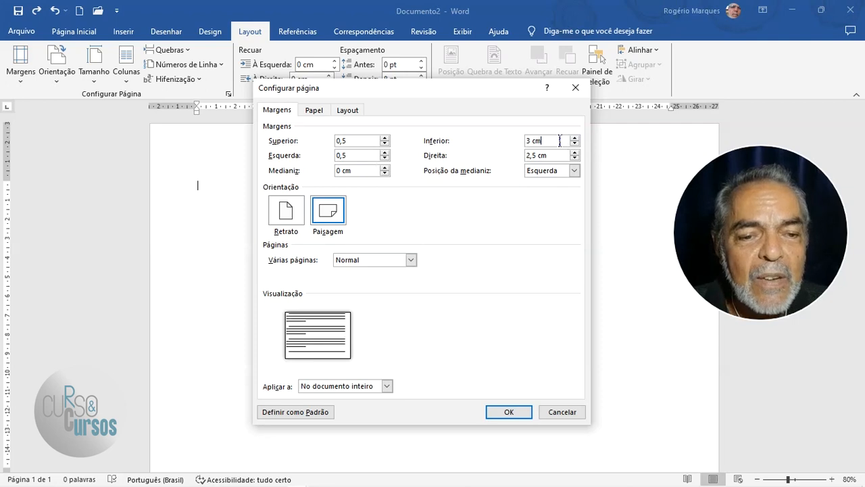
{"action": "left_click_drag", "start_coordinate": [559, 141], "coordinate": [497, 141]}
{"action": "type", "text": "05"}
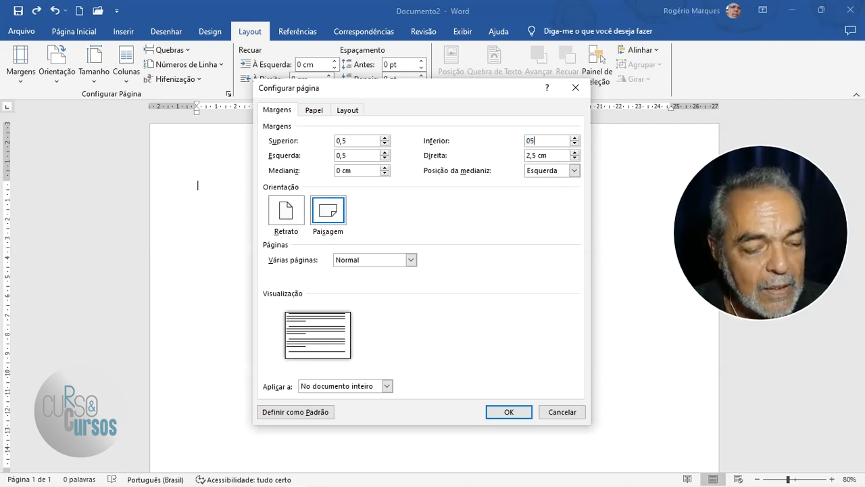
{"action": "key", "text": "BackSpace"}
{"action": "type", "text": ",5"}
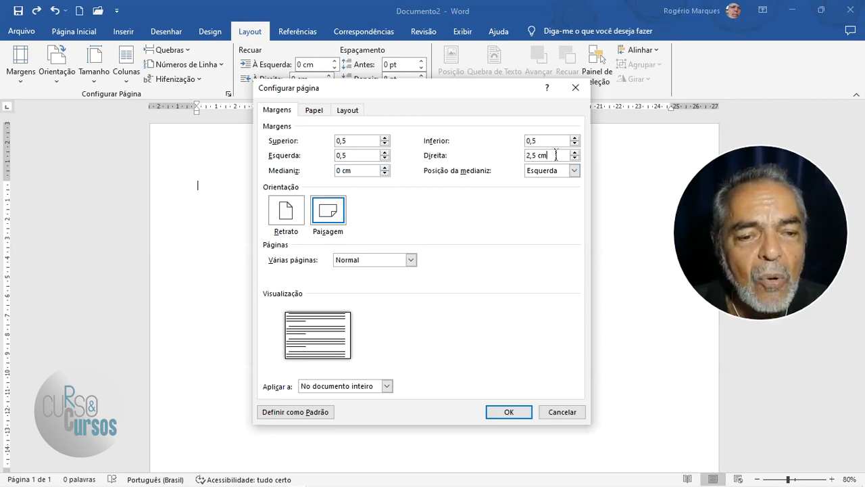
{"action": "left_click_drag", "start_coordinate": [546, 156], "coordinate": [502, 161]}
{"action": "type", "text": "0,5"}
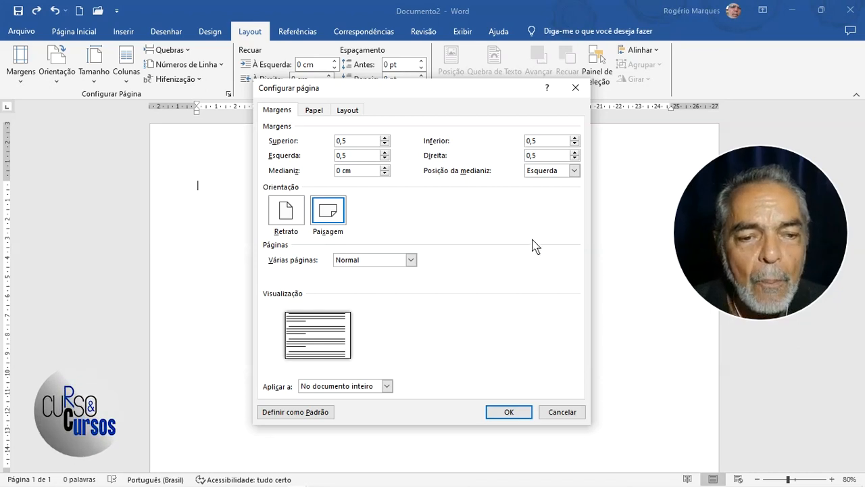
{"action": "left_click", "coordinate": [510, 413]}
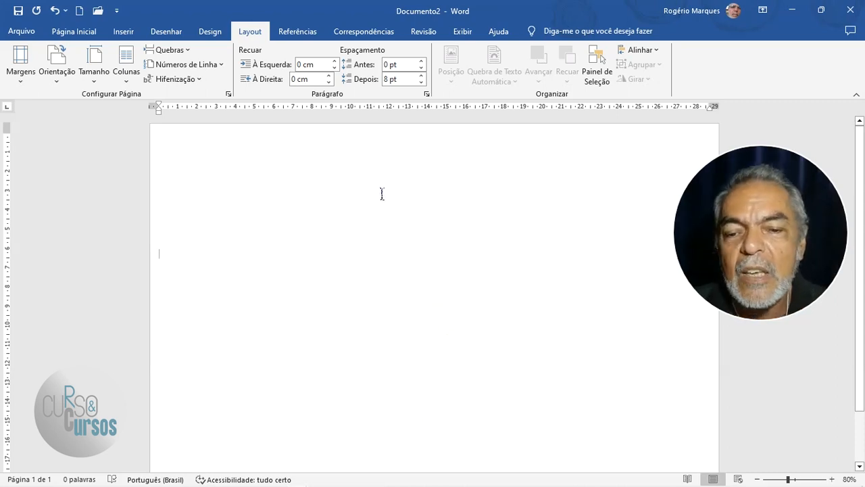
Add empty lines until the document runs onto a second page, and return the cursor to the first line
{"action": "key", "text": "Return"}
{"action": "key", "text": "Return"}
{"action": "key", "text": "Return"}
{"action": "key", "text": "Return"}
{"action": "key", "text": "Return"}
{"action": "key", "text": "Return"}
{"action": "key", "text": "Return"}
{"action": "key", "text": "Return"}
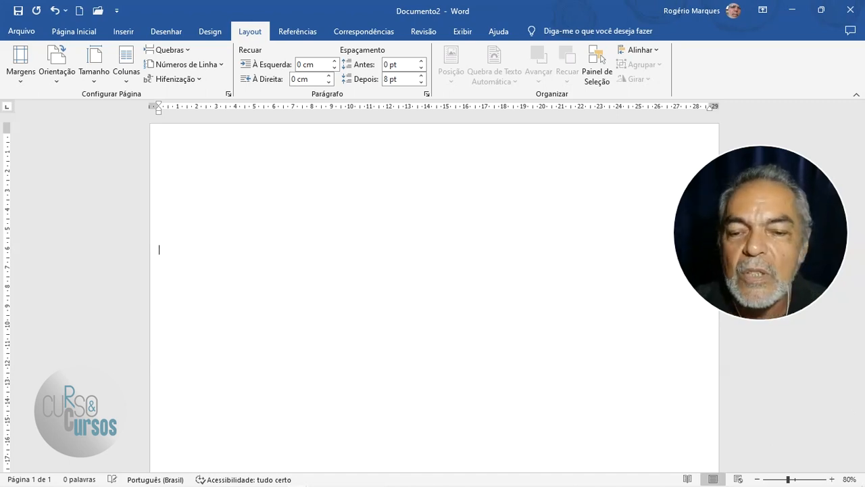
{"action": "key", "text": "Return"}
{"action": "key", "text": "Return"}
{"action": "key", "text": "Return"}
{"action": "key", "text": "Return"}
{"action": "key", "text": "Return"}
{"action": "scroll", "coordinate": [347, 302], "scroll_direction": "down", "scroll_amount": 2}
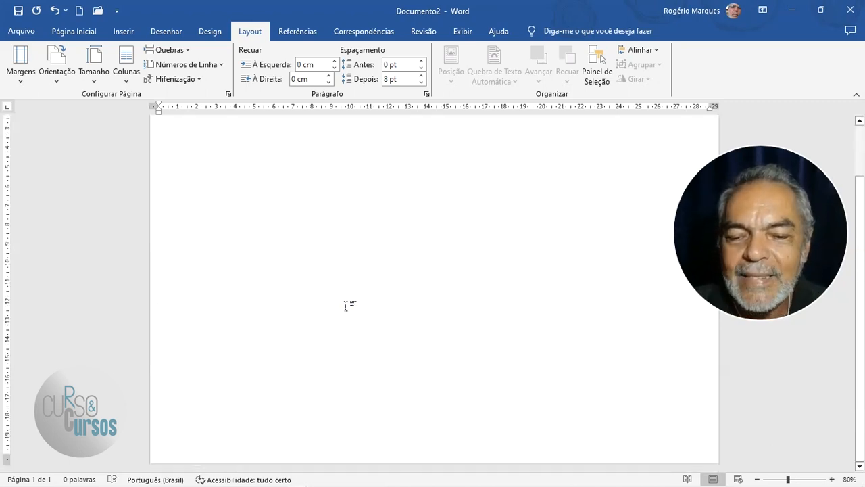
{"action": "key", "text": "Return"}
{"action": "key", "text": "Return"}
{"action": "key", "text": "Return"}
{"action": "key", "text": "Return"}
{"action": "key", "text": "Return"}
{"action": "key", "text": "Return"}
{"action": "key", "text": "Return"}
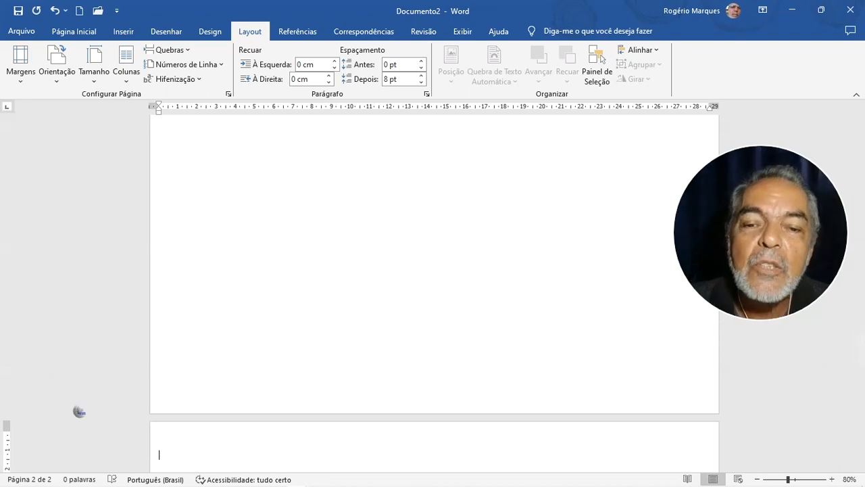
{"action": "scroll", "coordinate": [338, 300], "scroll_direction": "up", "scroll_amount": 3}
{"action": "scroll", "coordinate": [339, 300], "scroll_direction": "up", "scroll_amount": 2}
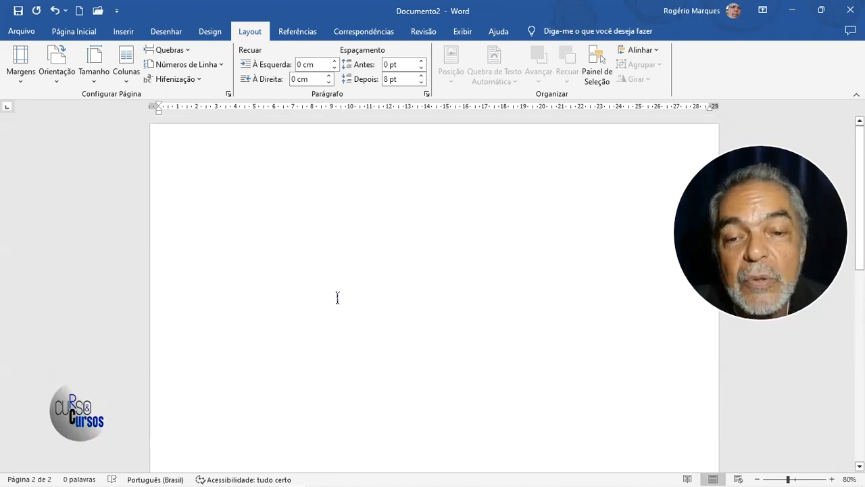
{"action": "left_click", "coordinate": [319, 143]}
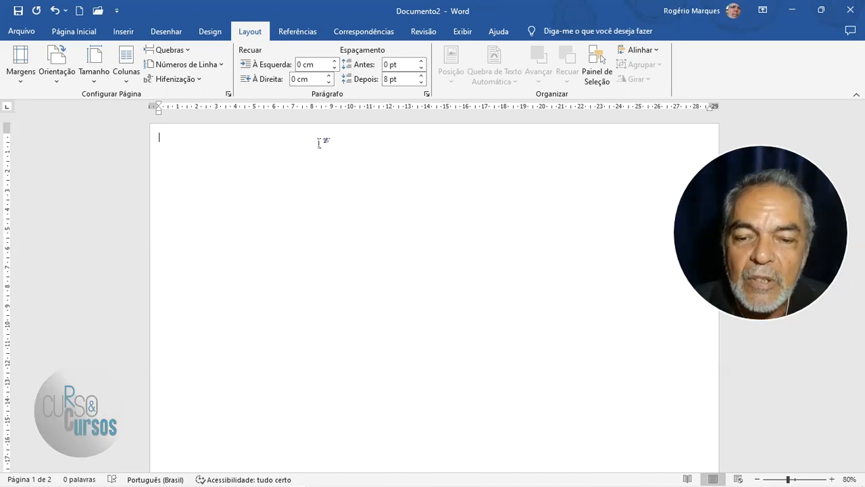
Insert another run of empty lines from the start of page one, check page two, and put the cursor back on the first line
{"action": "scroll", "coordinate": [330, 241], "scroll_direction": "down", "scroll_amount": 5}
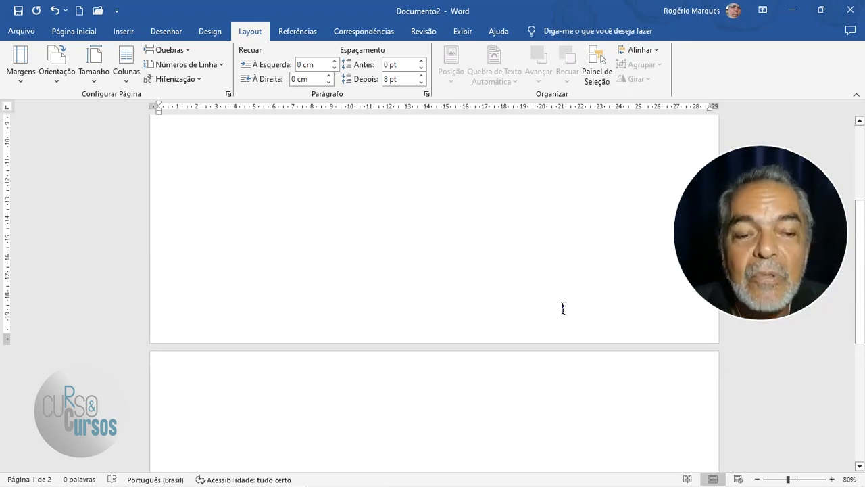
{"action": "scroll", "coordinate": [568, 328], "scroll_direction": "up", "scroll_amount": 5}
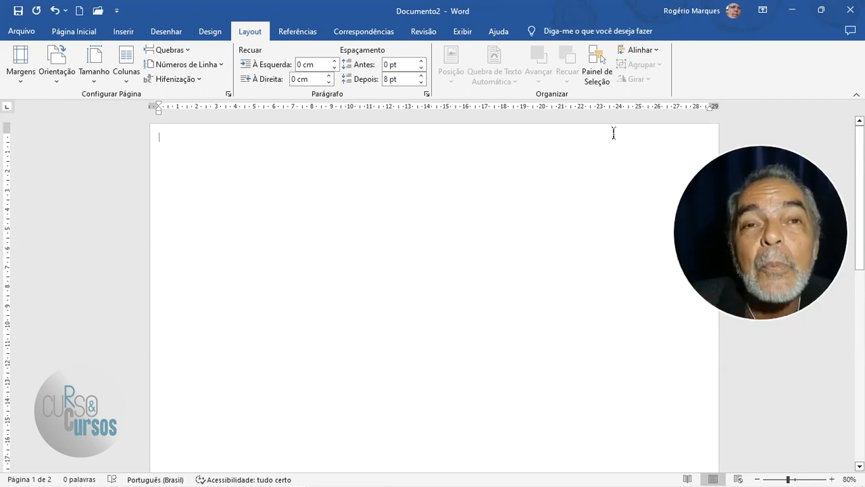
{"action": "key", "text": "Return"}
{"action": "key", "text": "Return"}
{"action": "key", "text": "Return"}
{"action": "key", "text": "Return"}
{"action": "key", "text": "Return"}
{"action": "key", "text": "Return"}
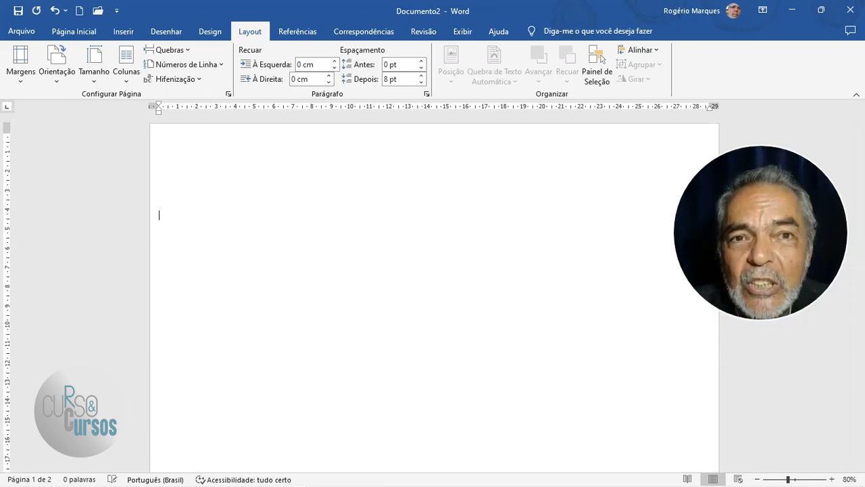
{"action": "key", "text": "Return"}
{"action": "key", "text": "Return"}
{"action": "key", "text": "Return"}
{"action": "key", "text": "Return"}
{"action": "key", "text": "Return"}
{"action": "key", "text": "Return"}
{"action": "key", "text": "Return"}
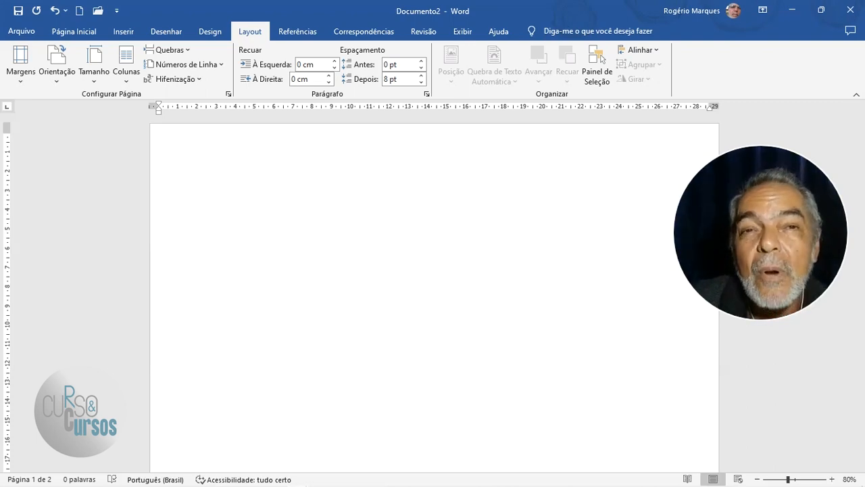
{"action": "scroll", "coordinate": [412, 223], "scroll_direction": "down", "scroll_amount": 6}
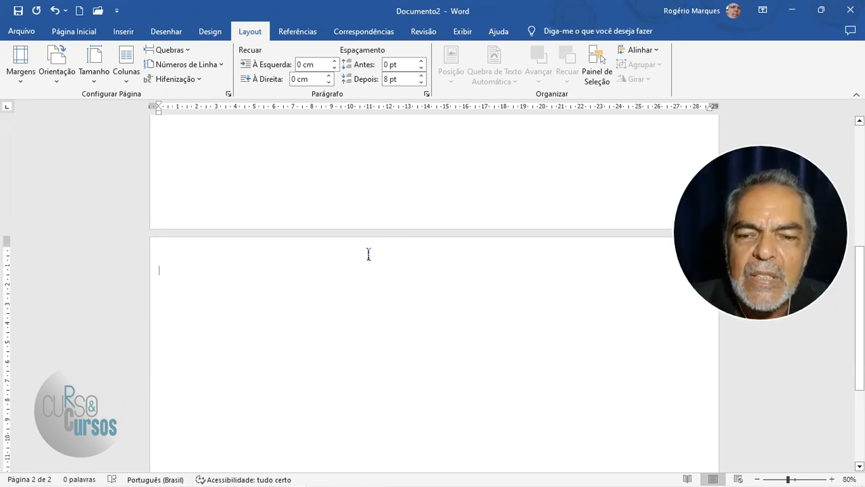
{"action": "scroll", "coordinate": [368, 253], "scroll_direction": "up", "scroll_amount": 7}
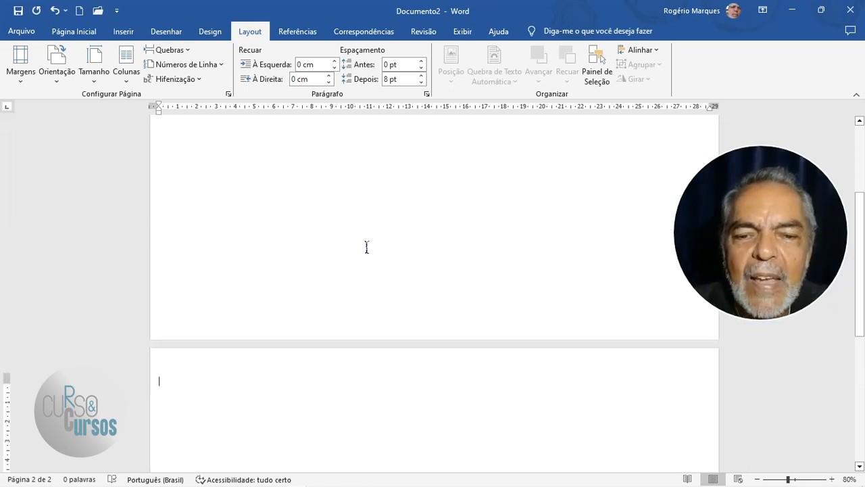
{"action": "left_click", "coordinate": [363, 143]}
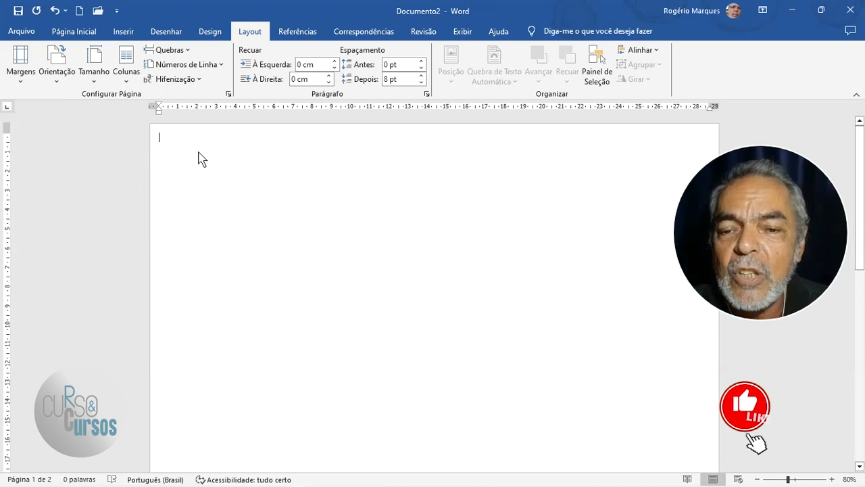
Select the run of empty lines starting at the first line and remove the space after their paragraphs
{"action": "left_click", "coordinate": [122, 32]}
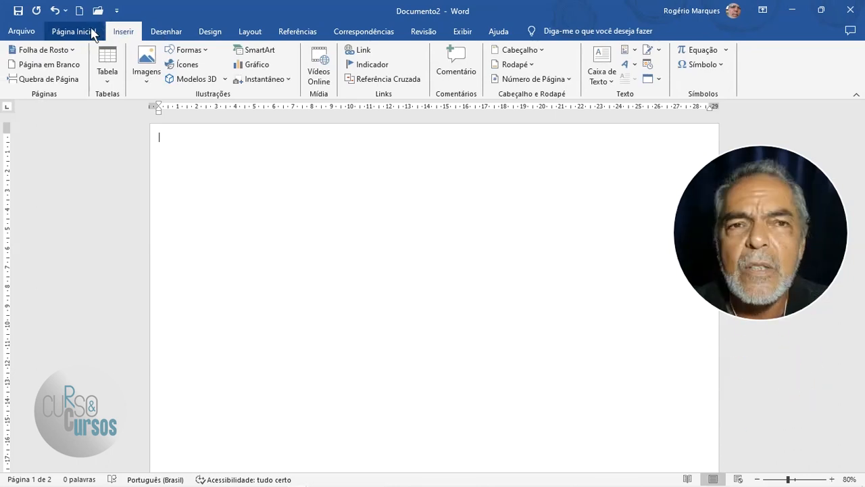
{"action": "left_click", "coordinate": [92, 33]}
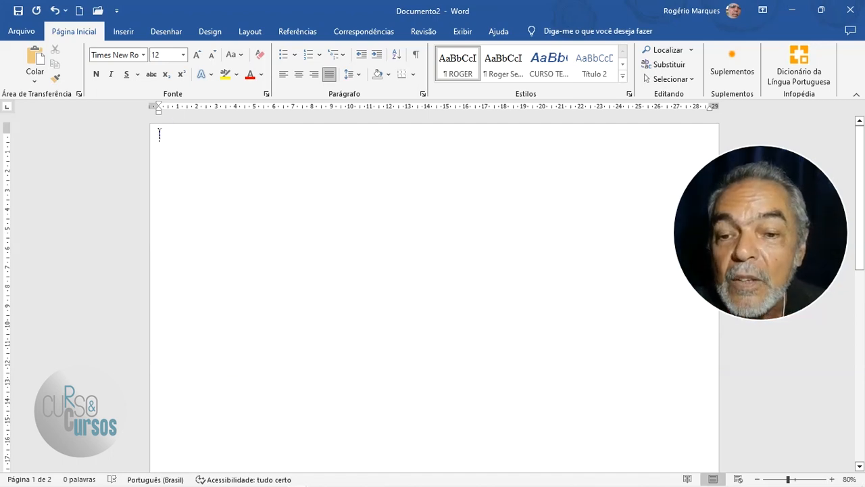
{"action": "left_click_drag", "start_coordinate": [160, 133], "coordinate": [425, 311]}
{"action": "scroll", "coordinate": [444, 170], "scroll_direction": "up", "scroll_amount": 2}
{"action": "scroll", "coordinate": [444, 170], "scroll_direction": "up", "scroll_amount": 1}
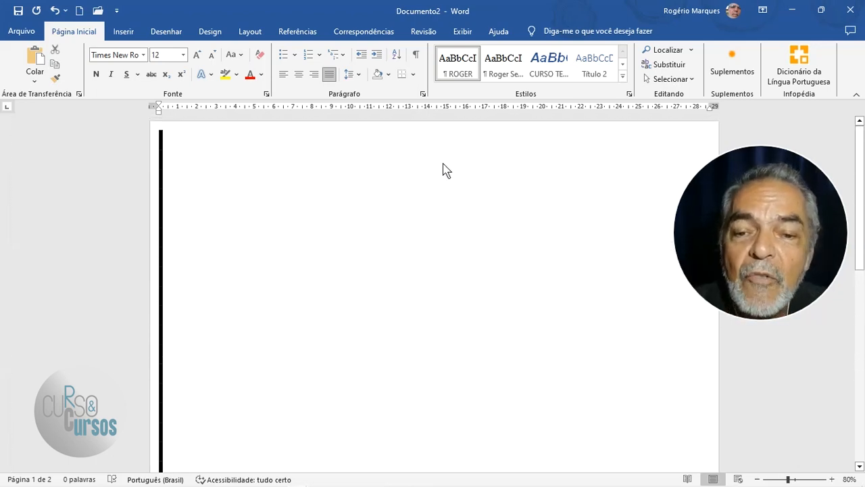
{"action": "left_click", "coordinate": [358, 74]}
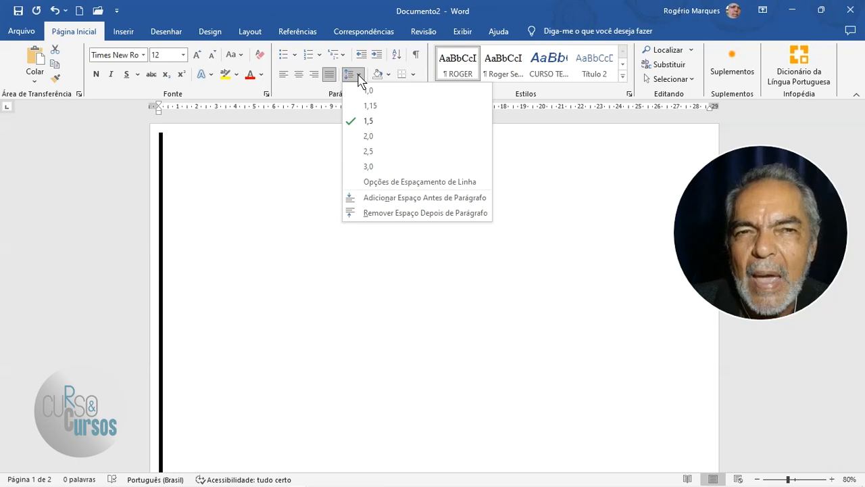
{"action": "left_click", "coordinate": [390, 213]}
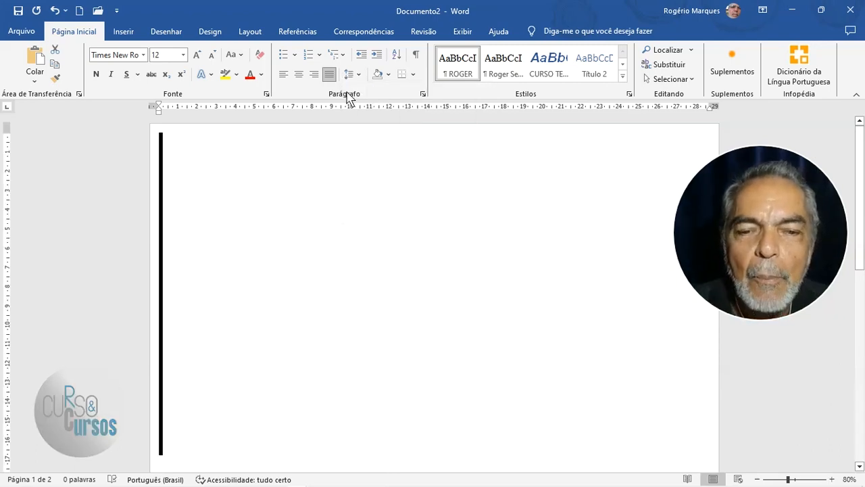
Set the line spacing of the selected empty lines to 1,0 and deselect them
{"action": "left_click", "coordinate": [357, 74]}
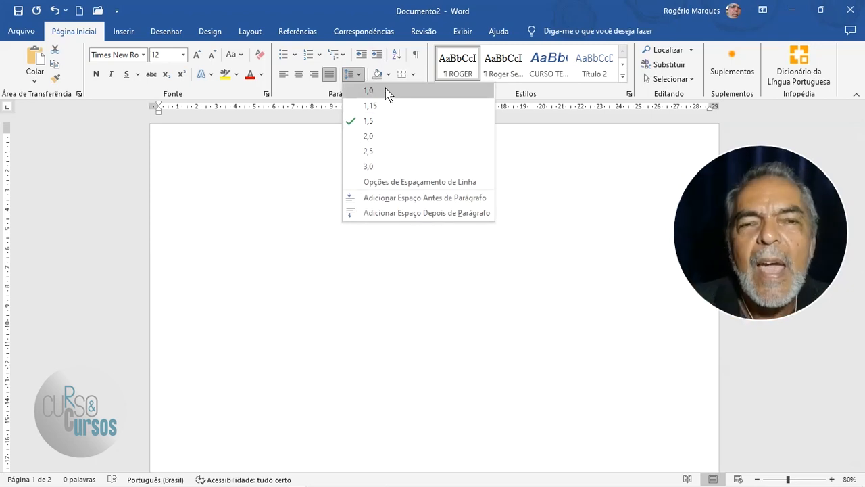
{"action": "left_click", "coordinate": [386, 91]}
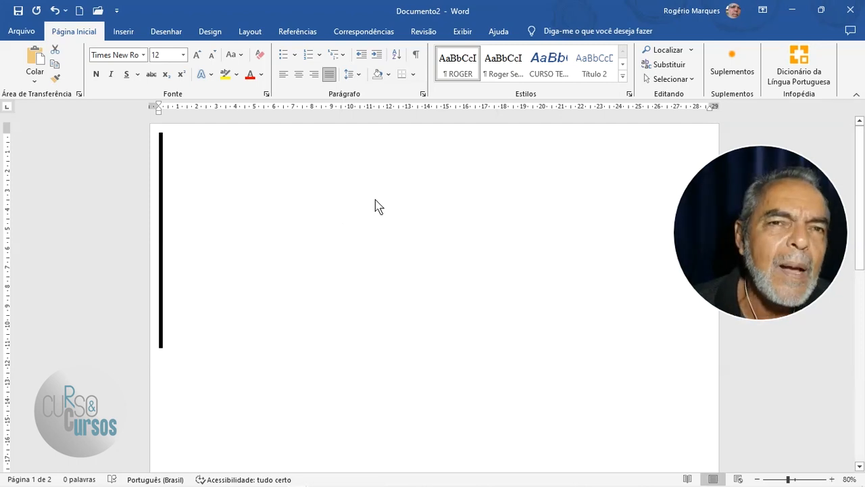
{"action": "left_click", "coordinate": [336, 337]}
{"action": "left_click", "coordinate": [340, 359]}
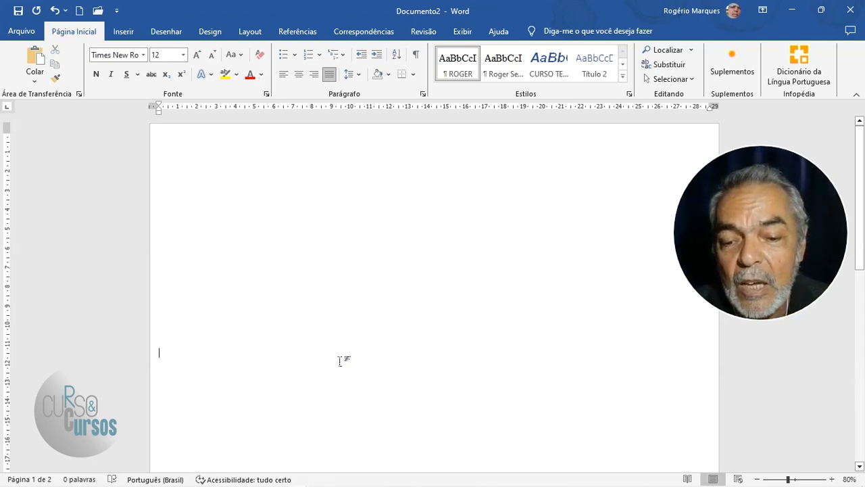
{"action": "scroll", "coordinate": [343, 356], "scroll_direction": "down", "scroll_amount": 2}
{"action": "left_click", "coordinate": [350, 351]}
{"action": "left_click", "coordinate": [349, 351]}
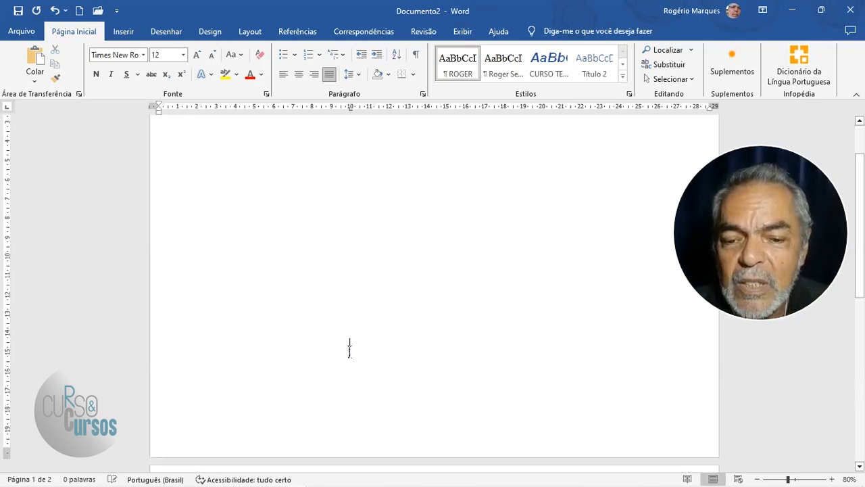
{"action": "scroll", "coordinate": [350, 351], "scroll_direction": "down", "scroll_amount": 3}
{"action": "left_click", "coordinate": [286, 379]}
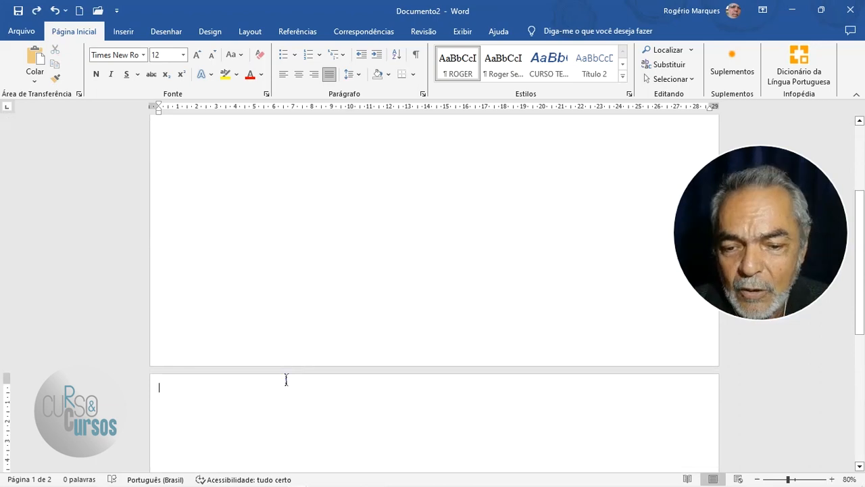
{"action": "left_click", "coordinate": [275, 268]}
{"action": "left_click", "coordinate": [289, 197]}
{"action": "scroll", "coordinate": [289, 178], "scroll_direction": "up", "scroll_amount": 1}
{"action": "scroll", "coordinate": [289, 178], "scroll_direction": "up", "scroll_amount": 5}
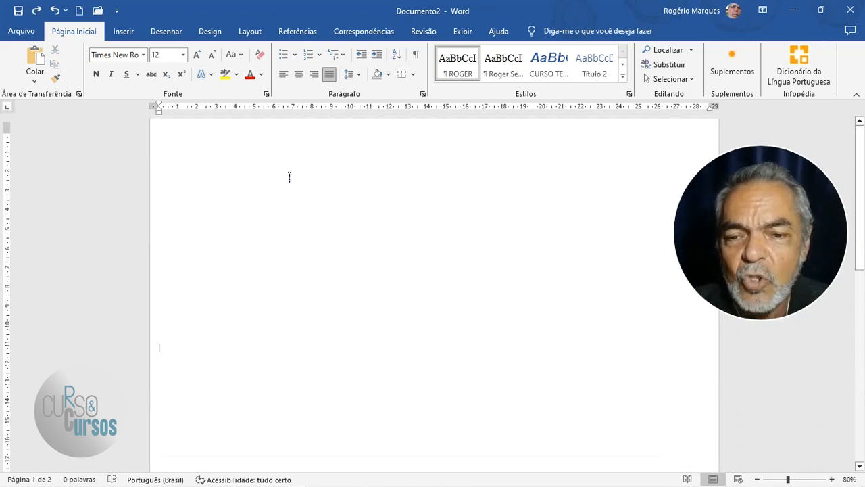
Try inserting a table of four columns and three rows on the first line, and undo the insertion
{"action": "left_click", "coordinate": [290, 131]}
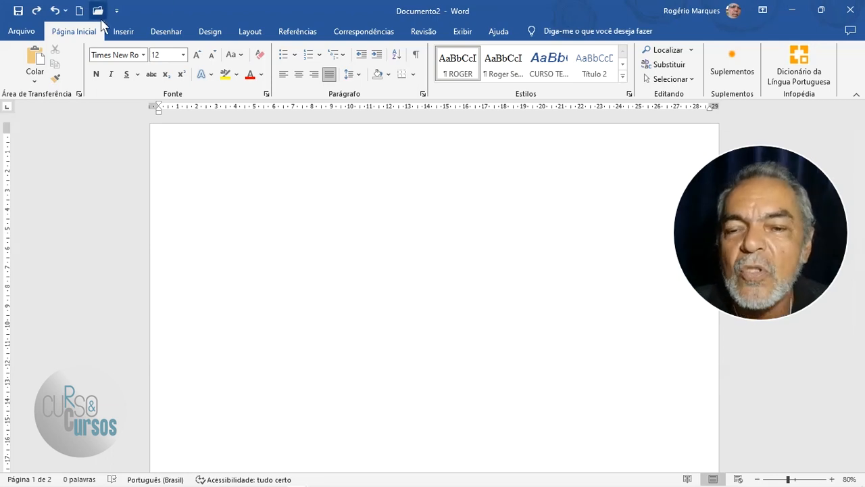
{"action": "left_click", "coordinate": [121, 34]}
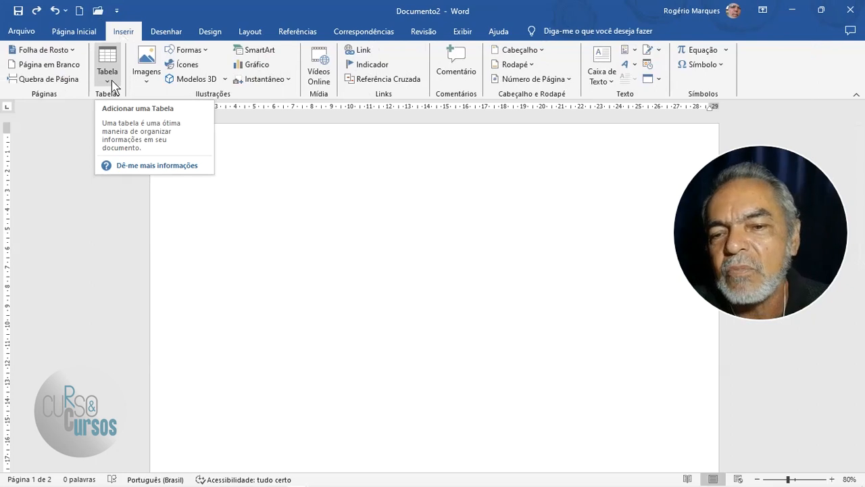
{"action": "left_click", "coordinate": [107, 80]}
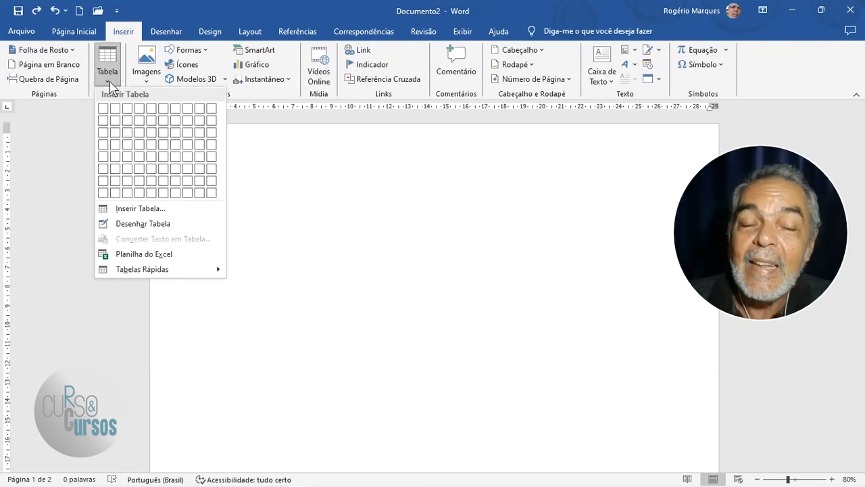
{"action": "left_click", "coordinate": [139, 132]}
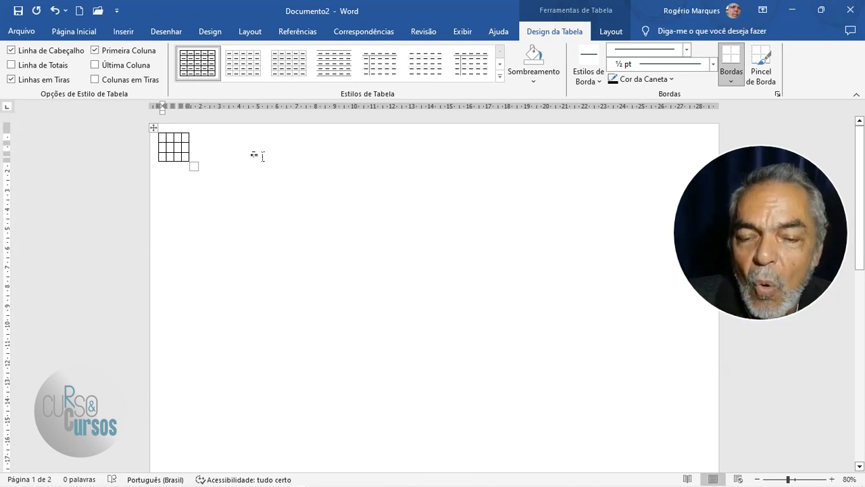
{"action": "key", "text": "ctrl+z"}
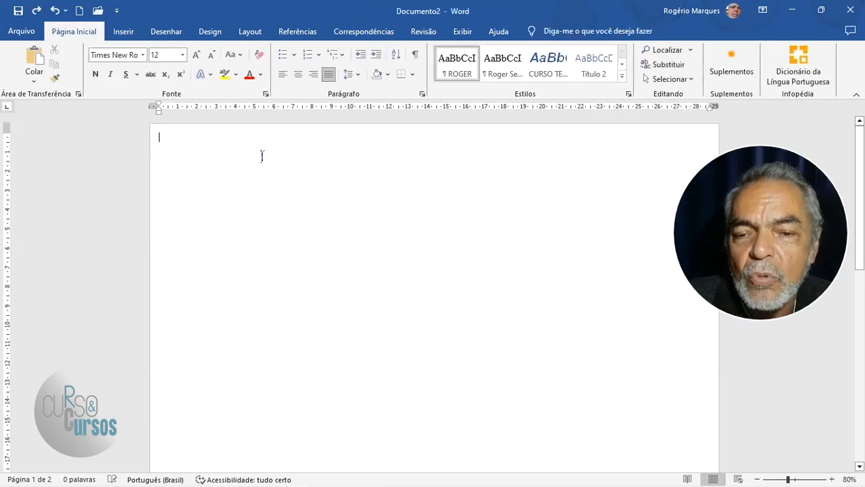
Insert a table with 4 columns and 3 rows that autofits to the window, with its dimensions remembered for new tables
{"action": "left_click", "coordinate": [124, 32]}
{"action": "left_click", "coordinate": [109, 79]}
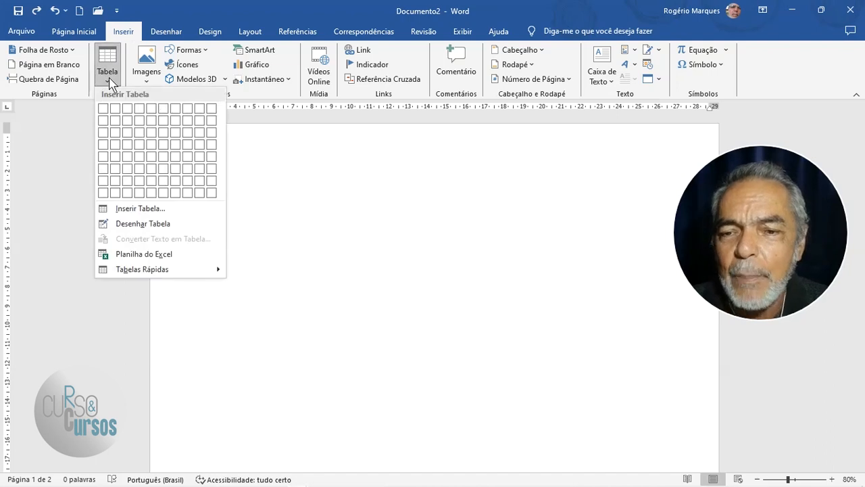
{"action": "left_click", "coordinate": [132, 208]}
{"action": "left_click_drag", "start_coordinate": [457, 164], "coordinate": [442, 195]}
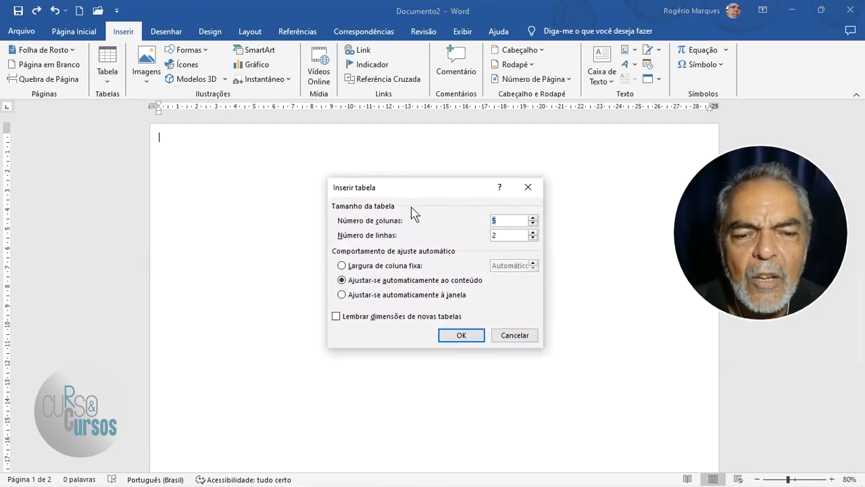
{"action": "left_click", "coordinate": [508, 221]}
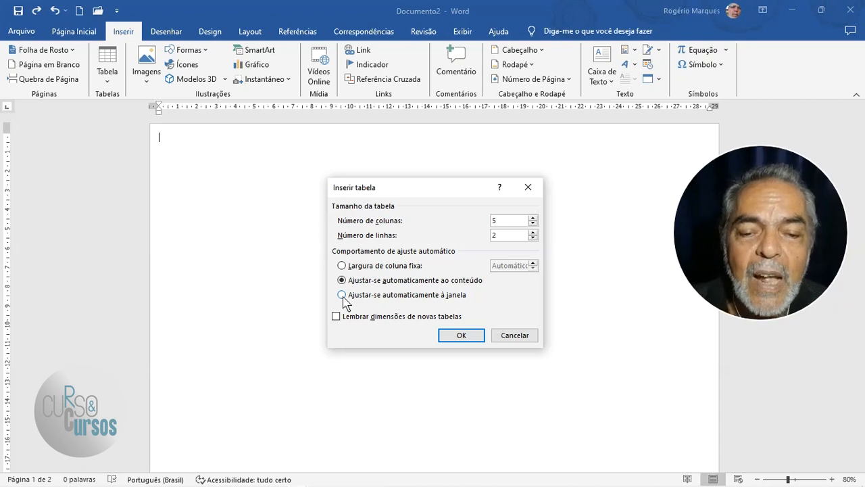
{"action": "left_click", "coordinate": [342, 295]}
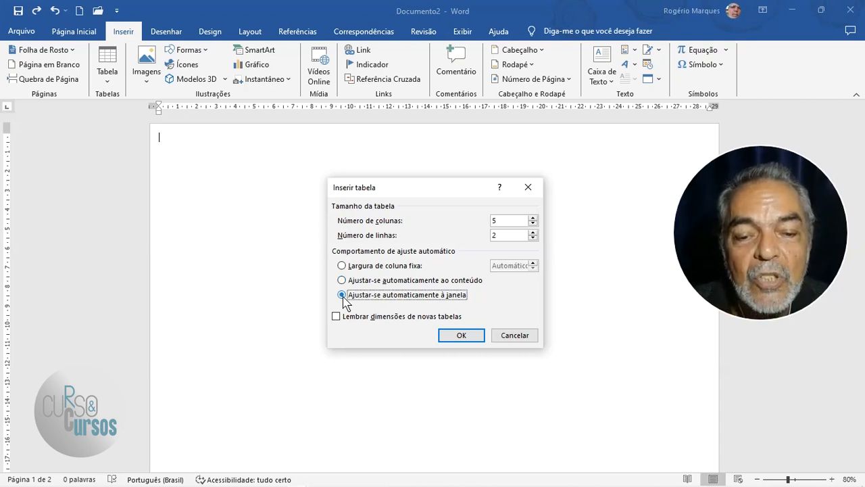
{"action": "left_click", "coordinate": [534, 224]}
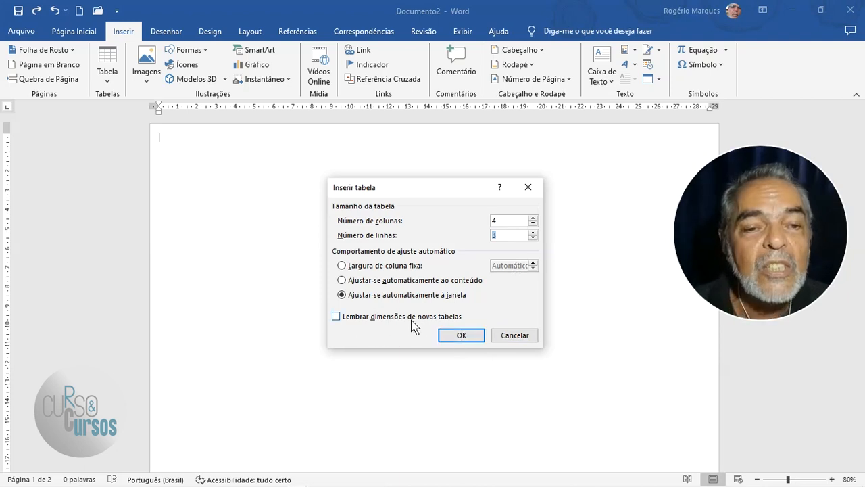
{"action": "left_click", "coordinate": [337, 316]}
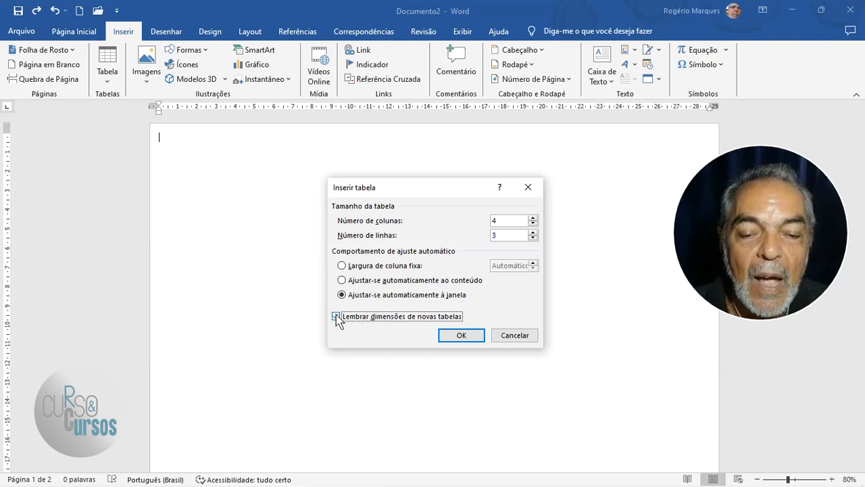
{"action": "left_click", "coordinate": [460, 335]}
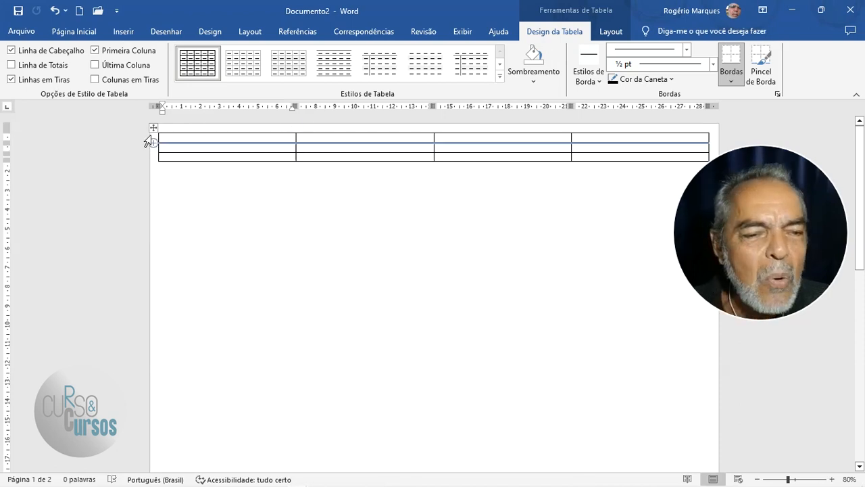
Move the table down about one line and increase the height of its first row to about 3 cm
{"action": "left_click_drag", "start_coordinate": [154, 127], "coordinate": [155, 145]}
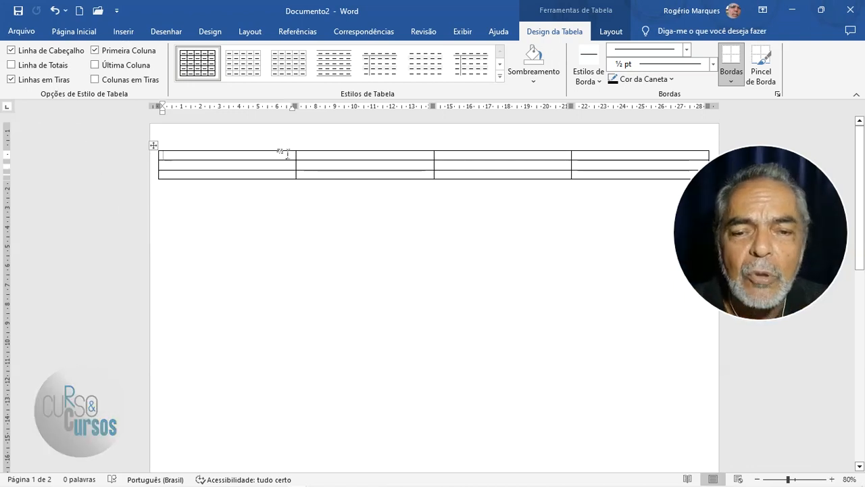
{"action": "left_click_drag", "start_coordinate": [351, 160], "coordinate": [352, 207]}
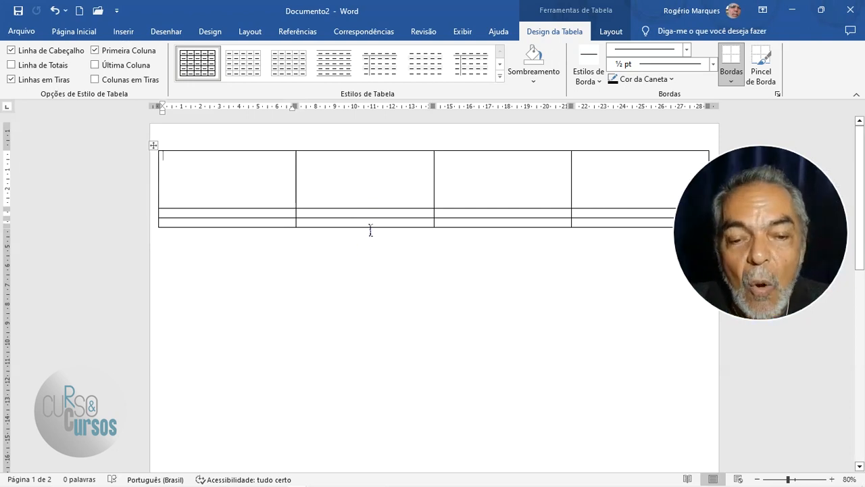
Try out much taller heights for the last and first rows of the table, and undo those changes
{"action": "left_click_drag", "start_coordinate": [373, 225], "coordinate": [390, 427]}
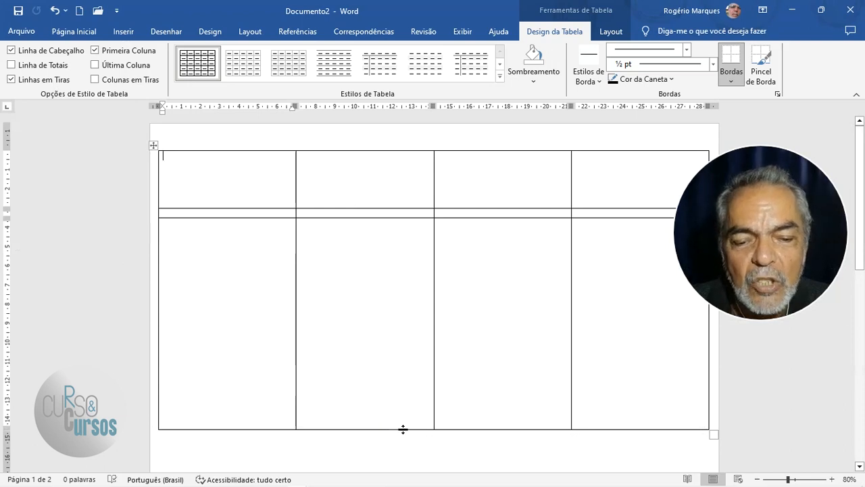
{"action": "left_click_drag", "start_coordinate": [405, 392], "coordinate": [404, 392]}
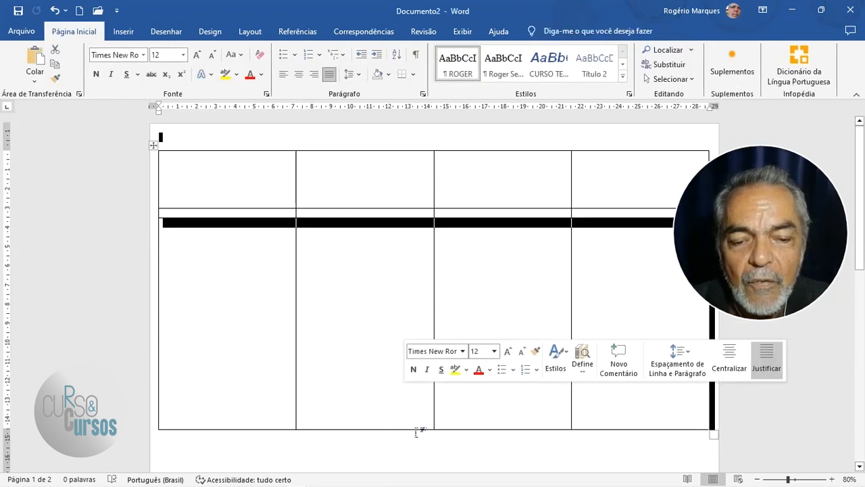
{"action": "left_click_drag", "start_coordinate": [415, 429], "coordinate": [412, 391]}
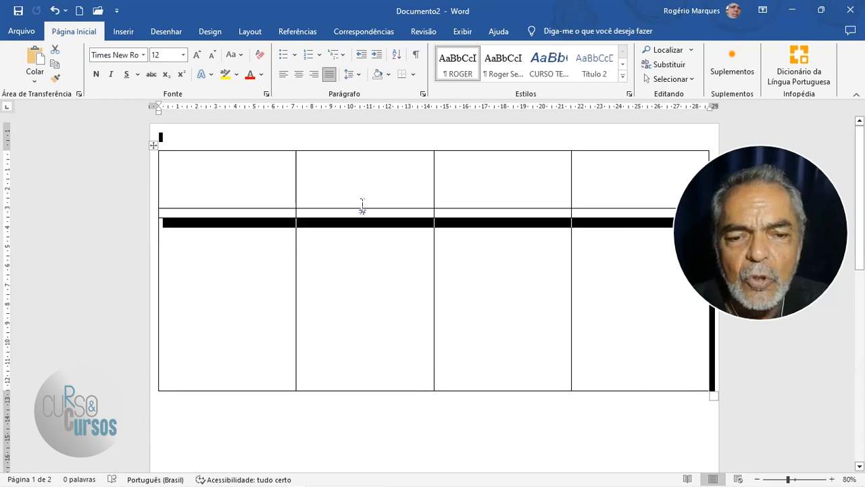
{"action": "left_click_drag", "start_coordinate": [364, 208], "coordinate": [360, 251]}
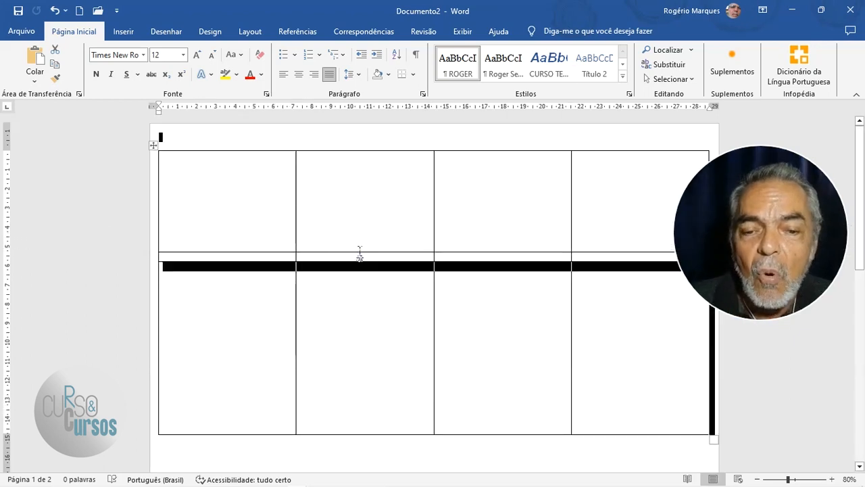
{"action": "key", "text": "ctrl+z"}
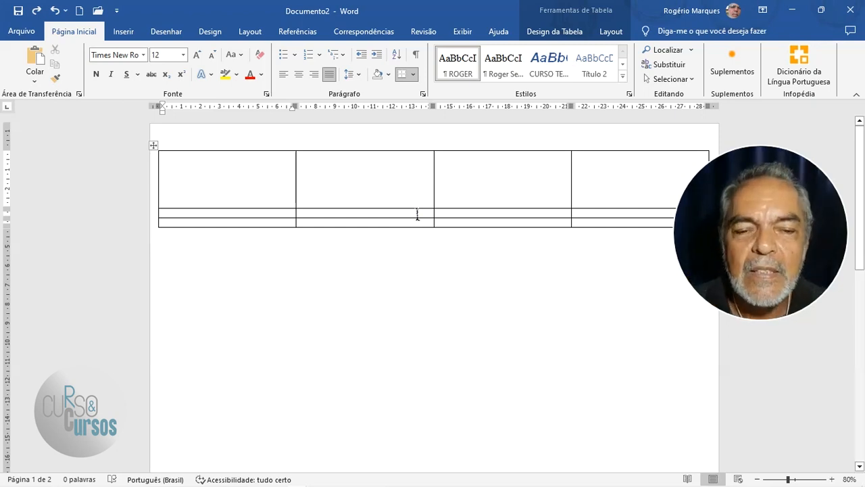
Make the second row about twice as tall and enlarge the third row to slightly more than the first row's height
{"action": "left_click", "coordinate": [417, 214]}
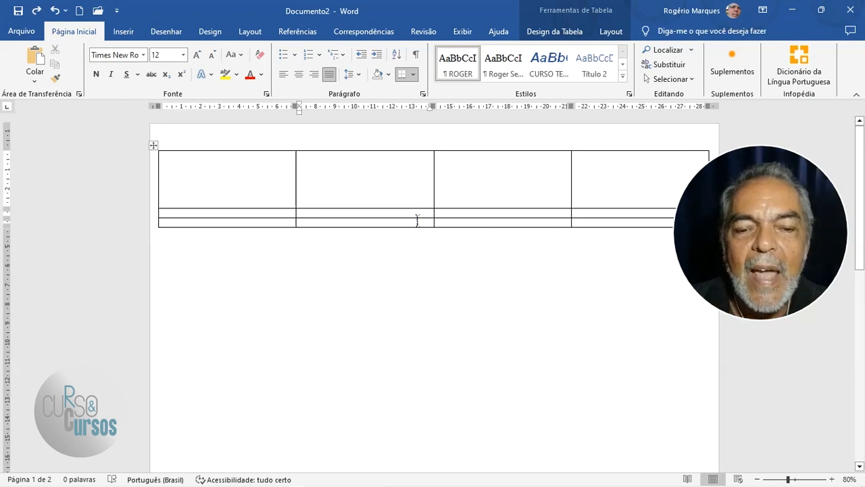
{"action": "left_click_drag", "start_coordinate": [419, 218], "coordinate": [419, 225]}
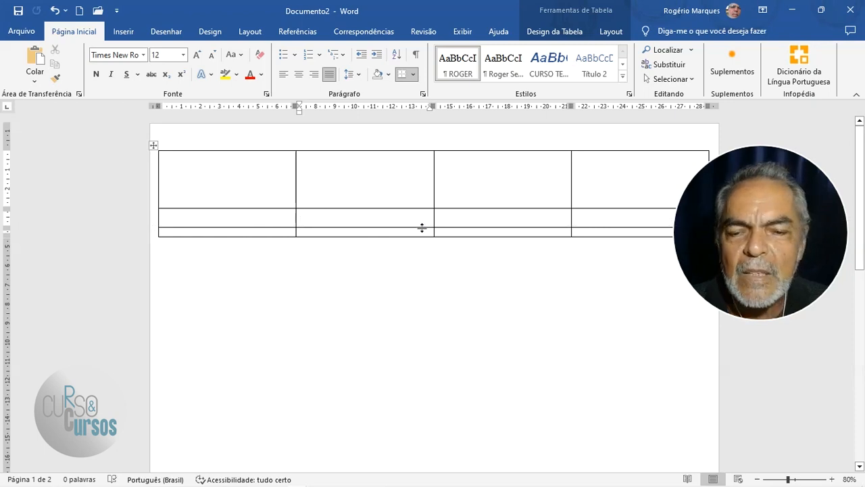
{"action": "left_click_drag", "start_coordinate": [422, 235], "coordinate": [427, 289]}
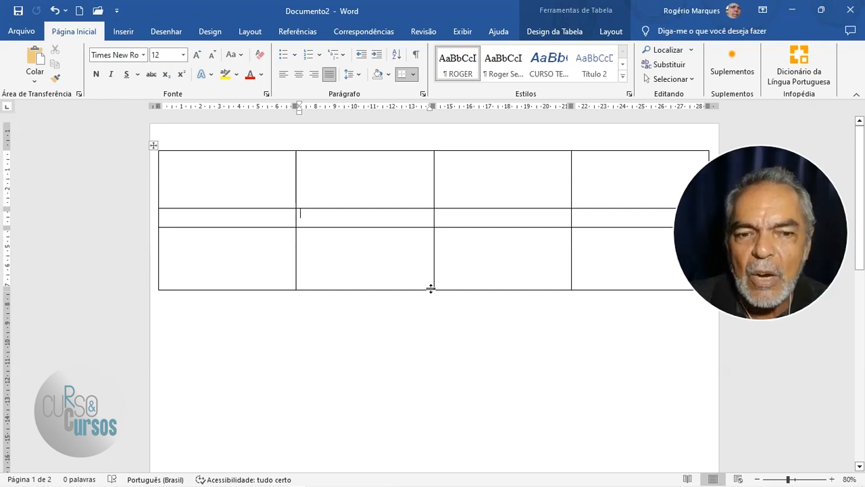
Copy the heading block starting with FORMAÇÃO PEDAGÓGICA from PLANEJAMENTO PARA DICAS TABELA into the second cell of the first row in Documento2
{"action": "left_click", "coordinate": [325, 194]}
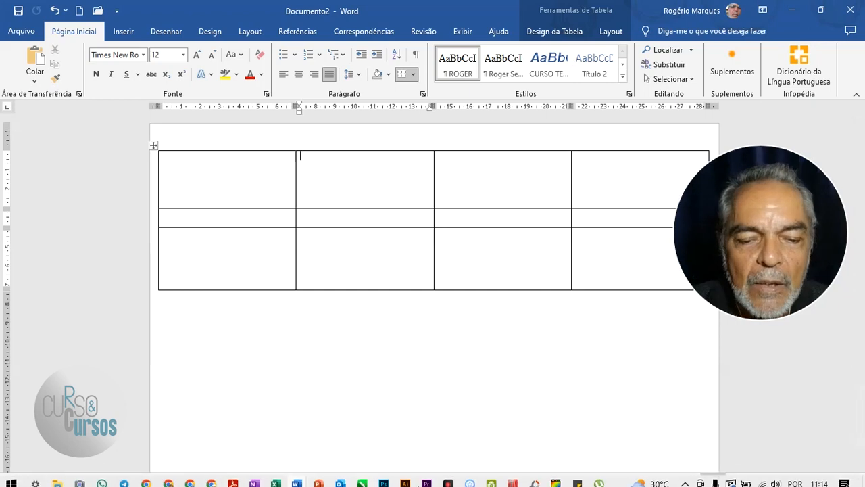
{"action": "left_click", "coordinate": [297, 477]}
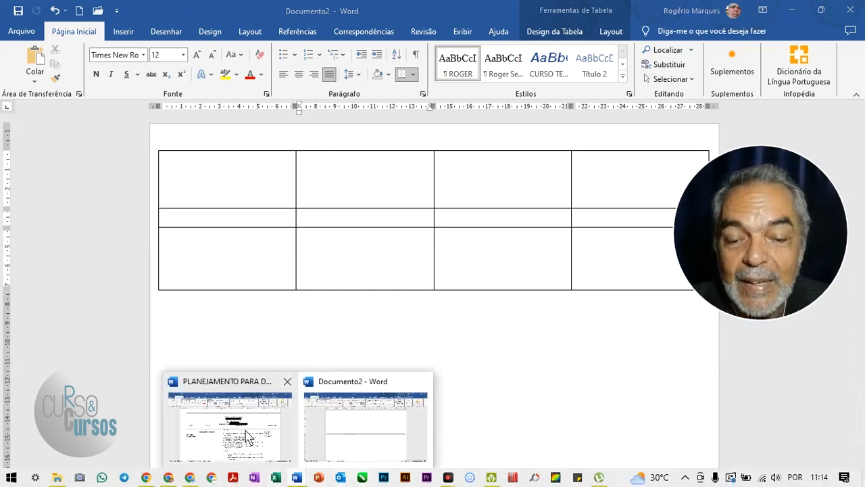
{"action": "left_click", "coordinate": [249, 436]}
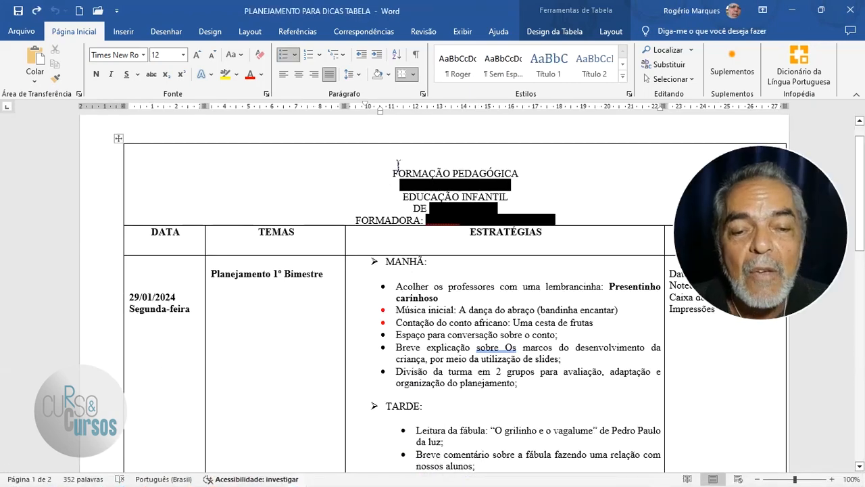
{"action": "left_click_drag", "start_coordinate": [393, 172], "coordinate": [569, 214]}
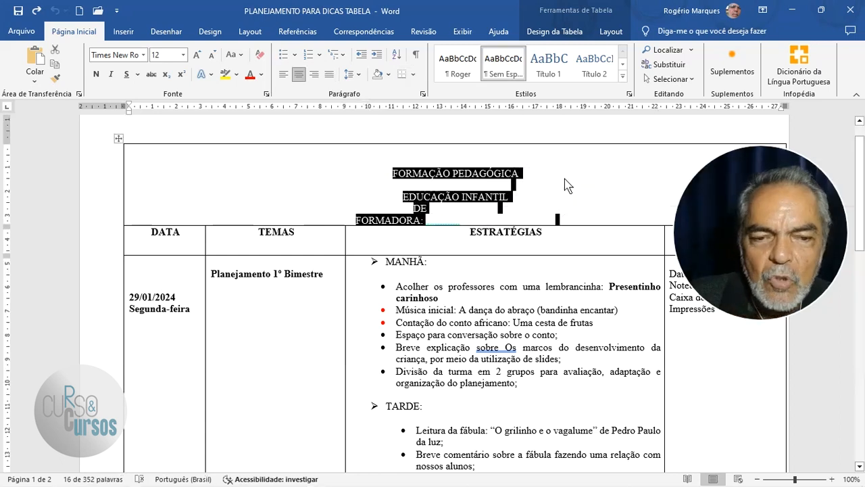
{"action": "key", "text": "ctrl+c"}
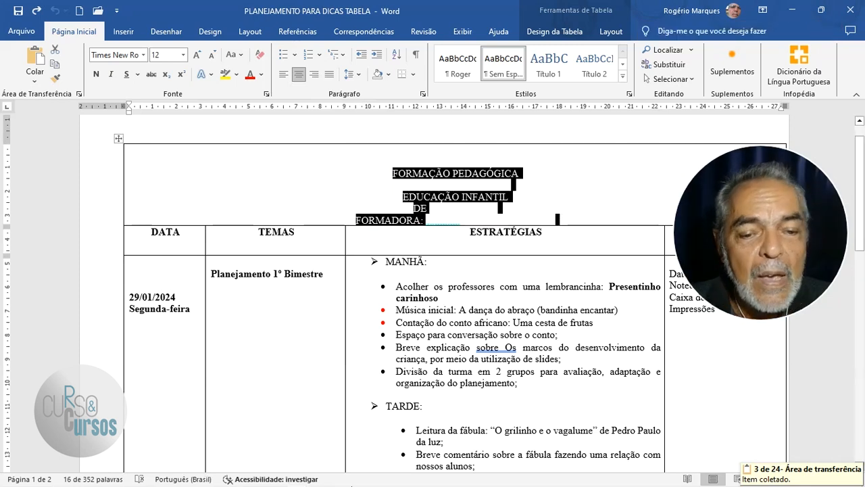
{"action": "mouse_move", "coordinate": [274, 484]}
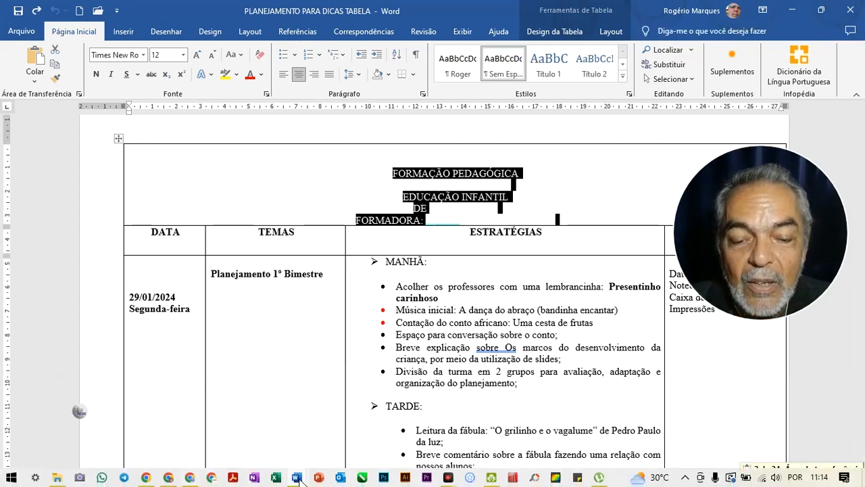
{"action": "left_click", "coordinate": [377, 436]}
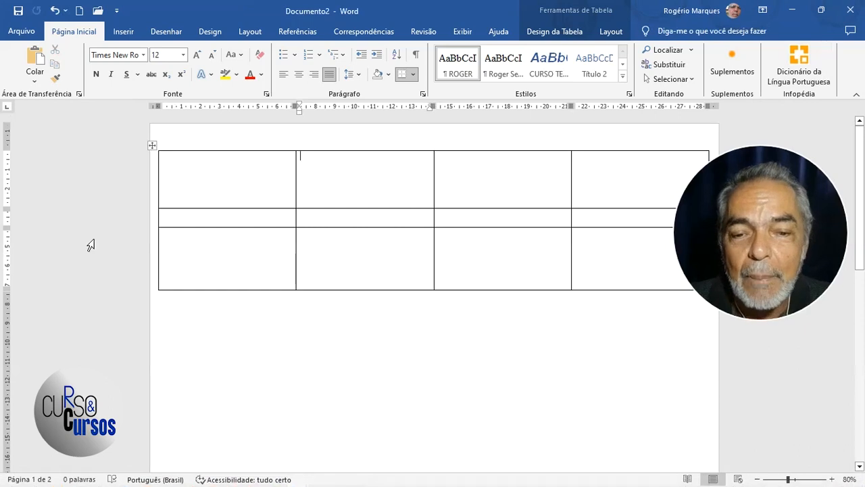
{"action": "key", "text": "ctrl+v"}
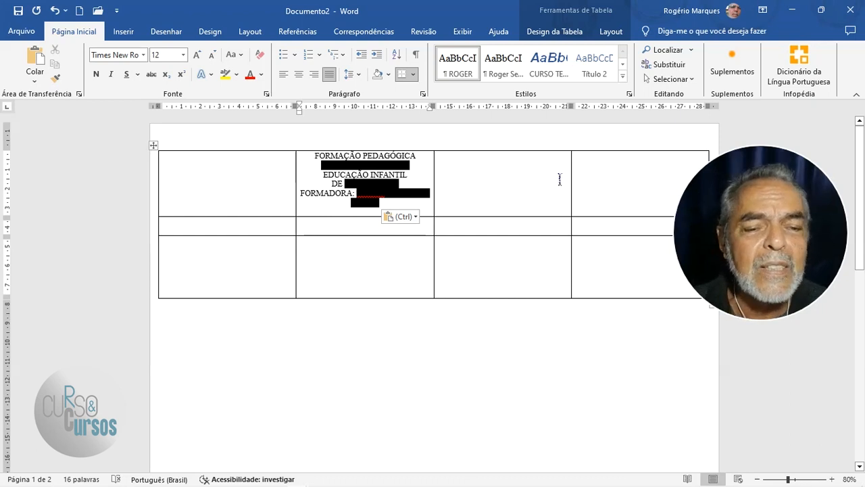
Merge all four cells of the table's first row into a single heading cell and deselect it
{"action": "left_click", "coordinate": [248, 177]}
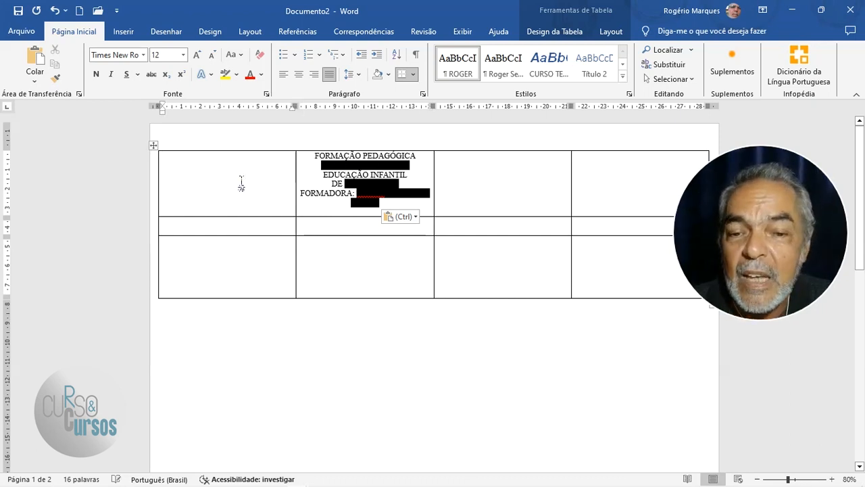
{"action": "left_click_drag", "start_coordinate": [241, 182], "coordinate": [630, 181]}
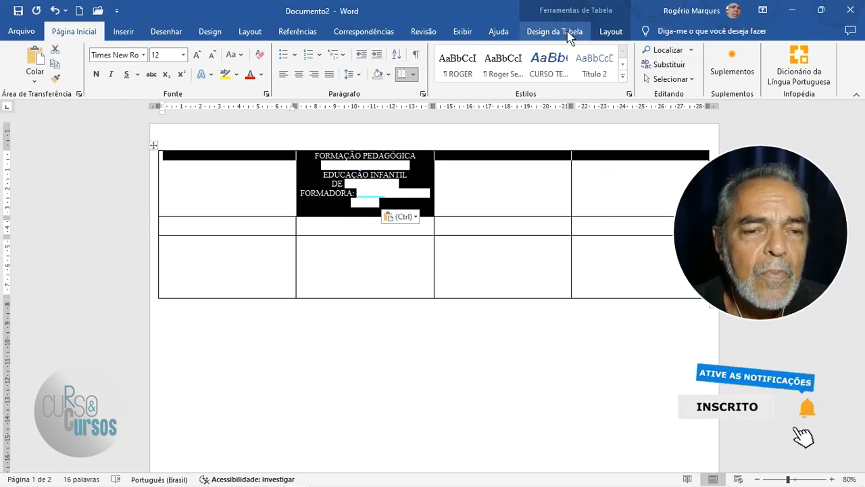
{"action": "left_click", "coordinate": [610, 32]}
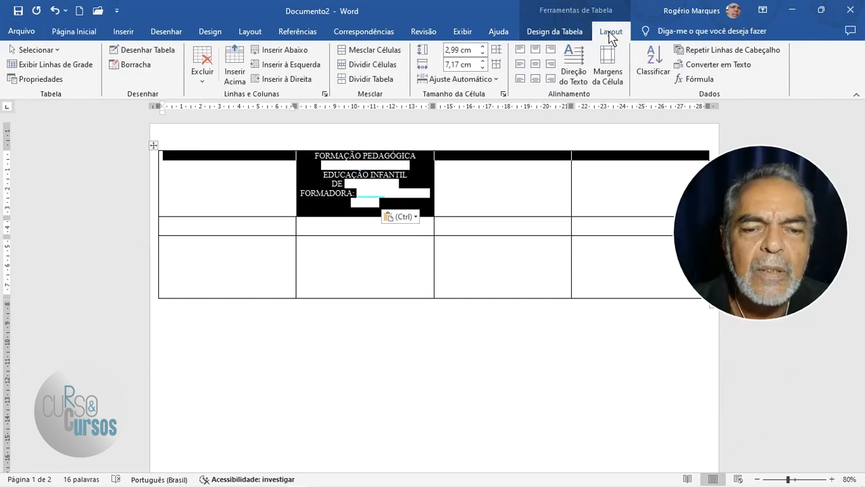
{"action": "left_click", "coordinate": [372, 54]}
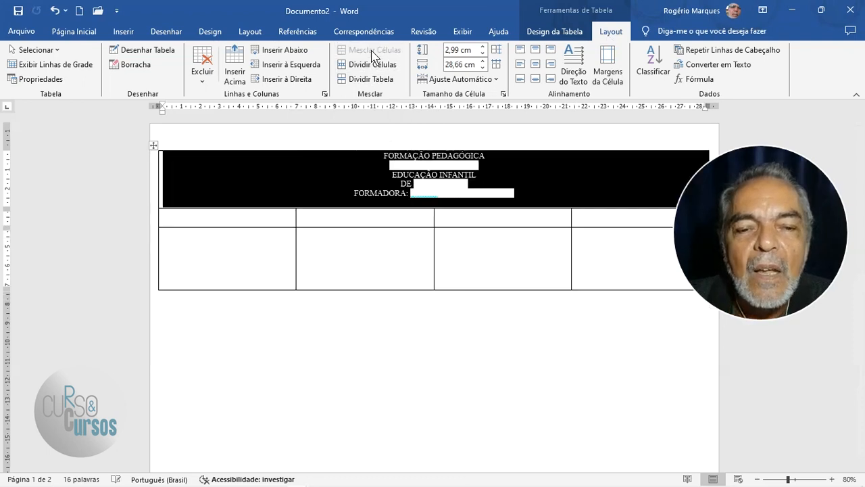
{"action": "left_click", "coordinate": [573, 175]}
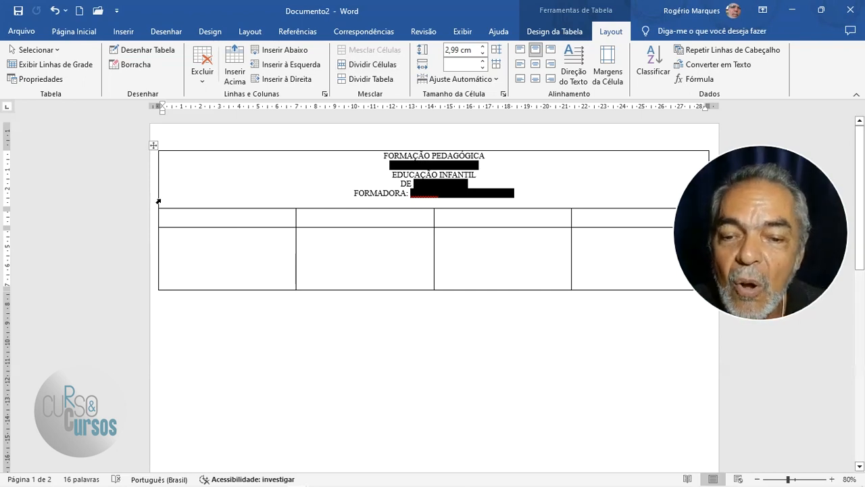
Narrow the table by moving its left and right outer borders inward, leaving about half a centimetre of extra space on each side
{"action": "left_click_drag", "start_coordinate": [156, 198], "coordinate": [161, 199]}
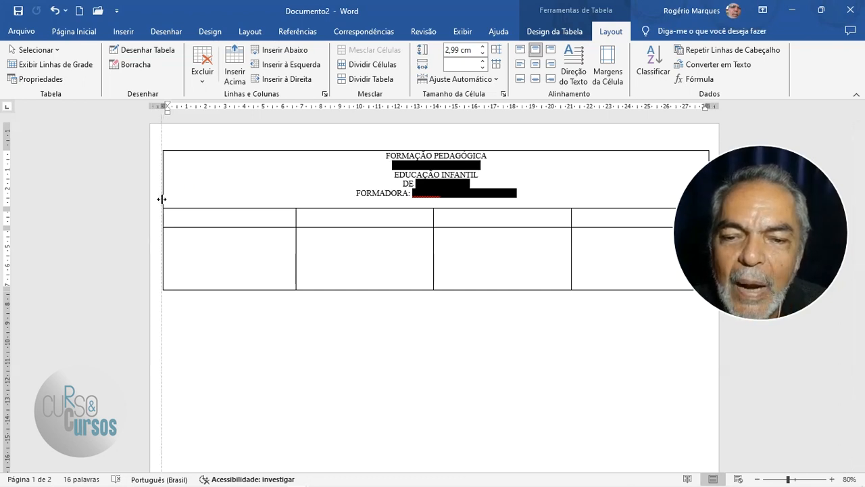
{"action": "left_click_drag", "start_coordinate": [162, 199], "coordinate": [168, 199]}
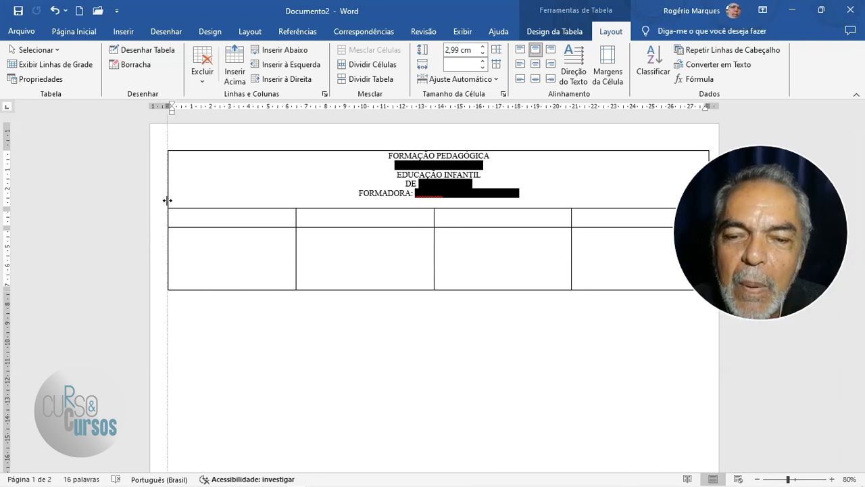
{"action": "left_click_drag", "start_coordinate": [710, 203], "coordinate": [724, 322]}
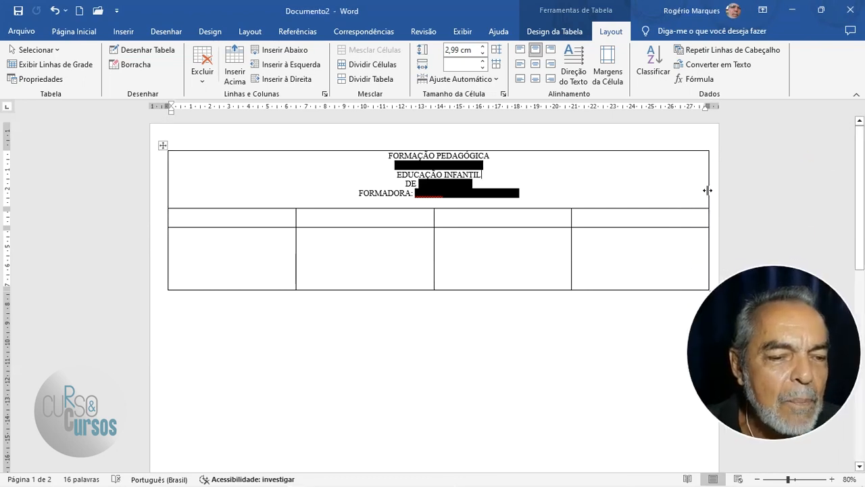
{"action": "left_click_drag", "start_coordinate": [707, 191], "coordinate": [701, 193]}
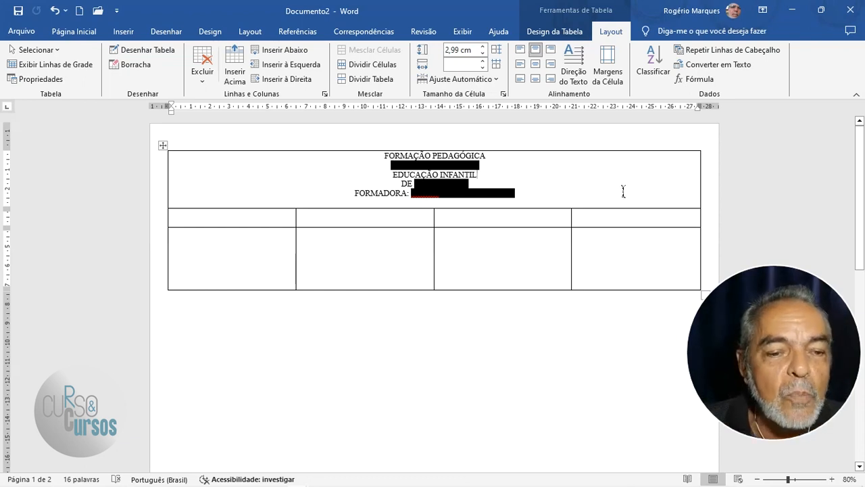
{"action": "key", "text": "ctrl+Home"}
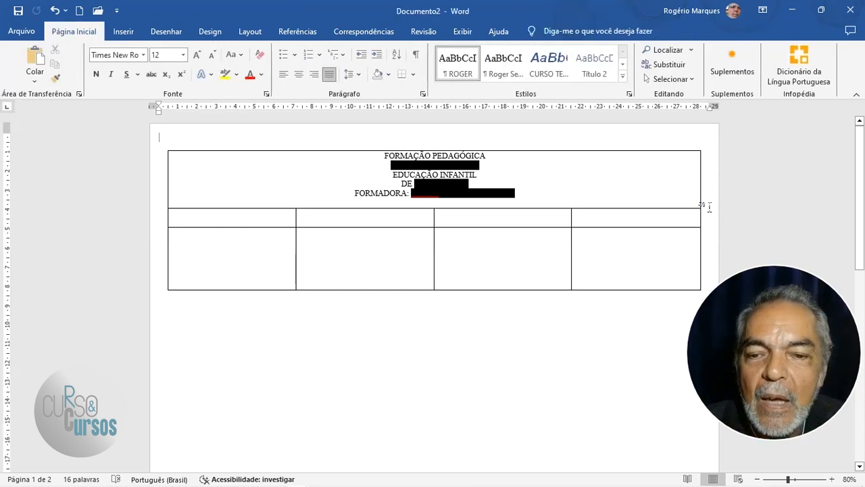
{"action": "left_click", "coordinate": [325, 338]}
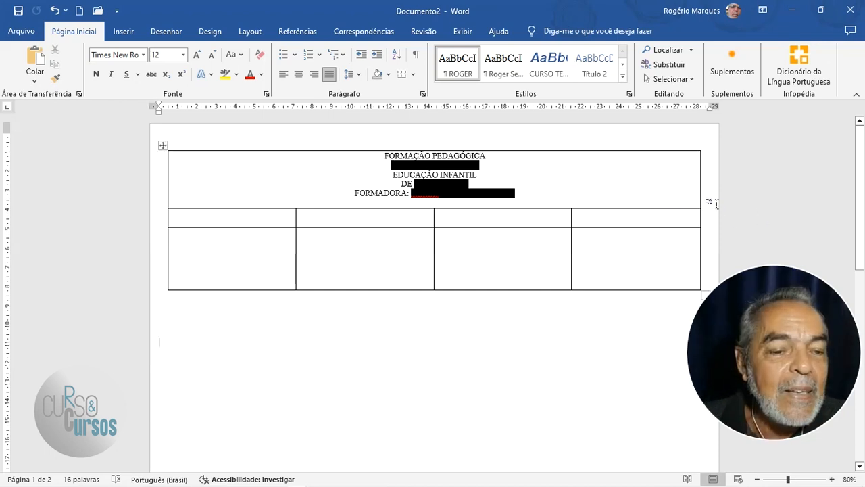
{"action": "key", "text": "ctrl+Home"}
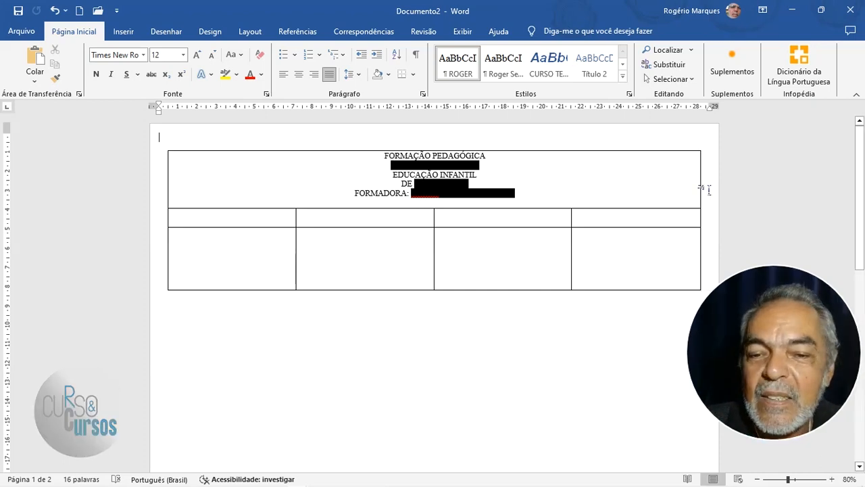
{"action": "left_click", "coordinate": [359, 265]}
{"action": "left_click", "coordinate": [249, 217]}
{"action": "left_click_drag", "start_coordinate": [248, 217], "coordinate": [597, 223]}
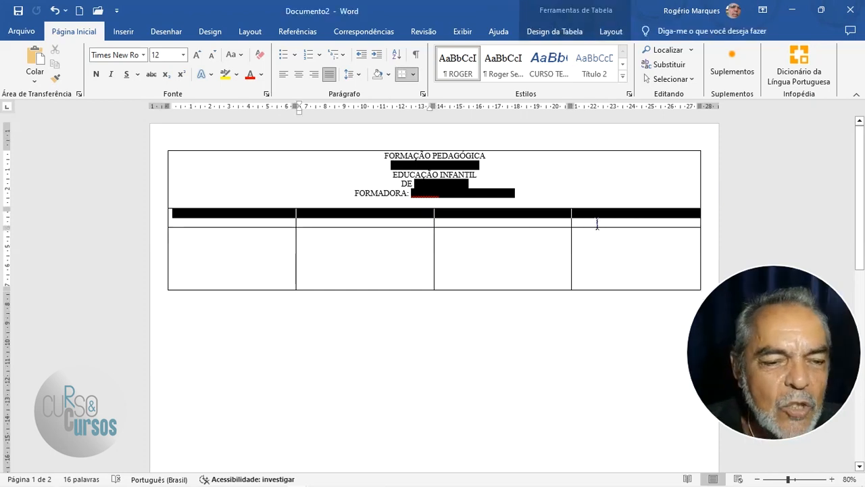
{"action": "left_click", "coordinate": [547, 161]}
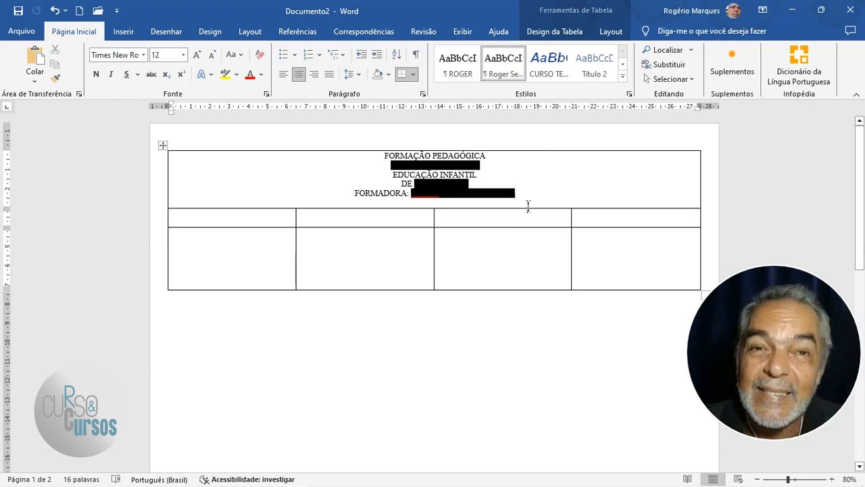
Copy the DATA, TEMAS, ESTRATÉGIAS and MATERIAIS heading row from PLANEJAMENTO PARA DICAS TABELA and return to Documento2
{"action": "mouse_move", "coordinate": [450, 481]}
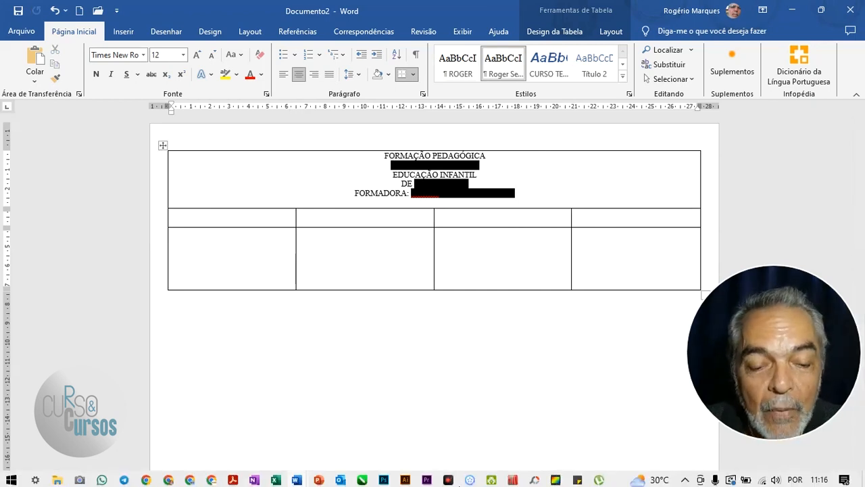
{"action": "left_click", "coordinate": [296, 477]}
{"action": "left_click", "coordinate": [237, 423]}
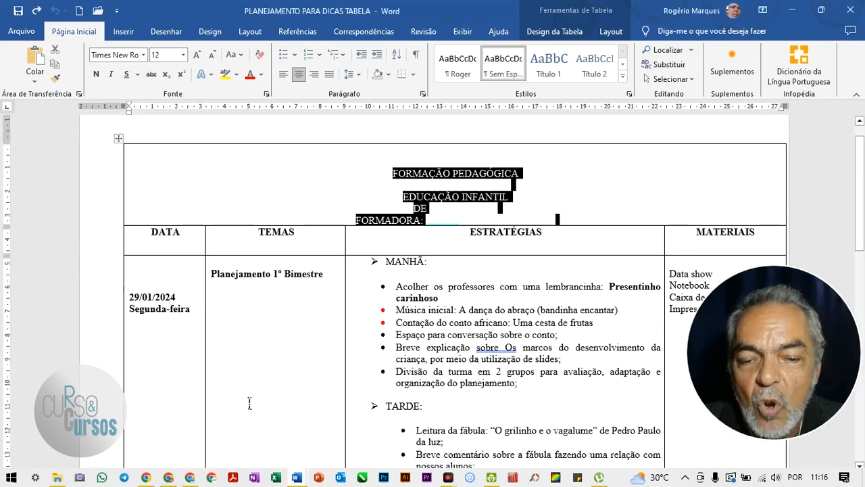
{"action": "left_click_drag", "start_coordinate": [150, 232], "coordinate": [753, 241]}
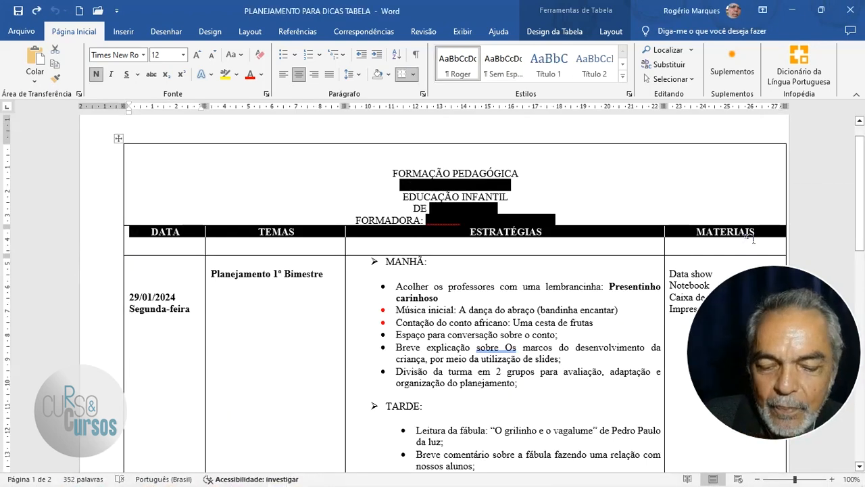
{"action": "key", "text": "ctrl+c"}
{"action": "left_click", "coordinate": [295, 479]}
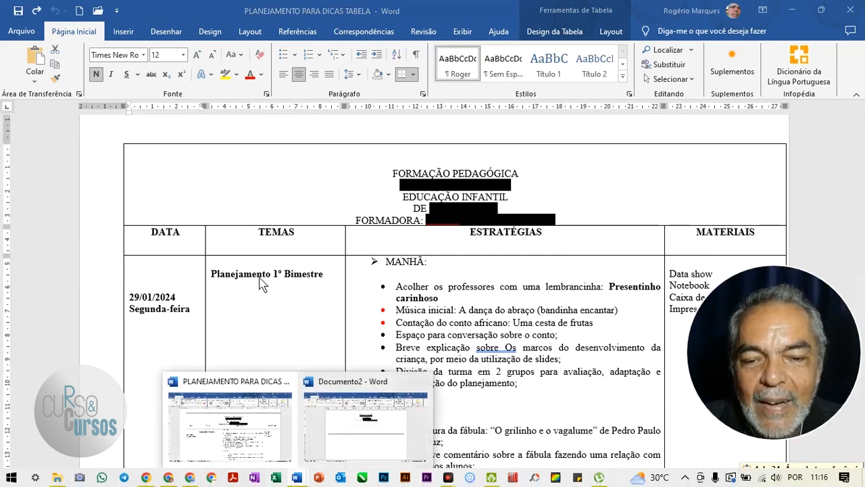
{"action": "left_click", "coordinate": [327, 438]}
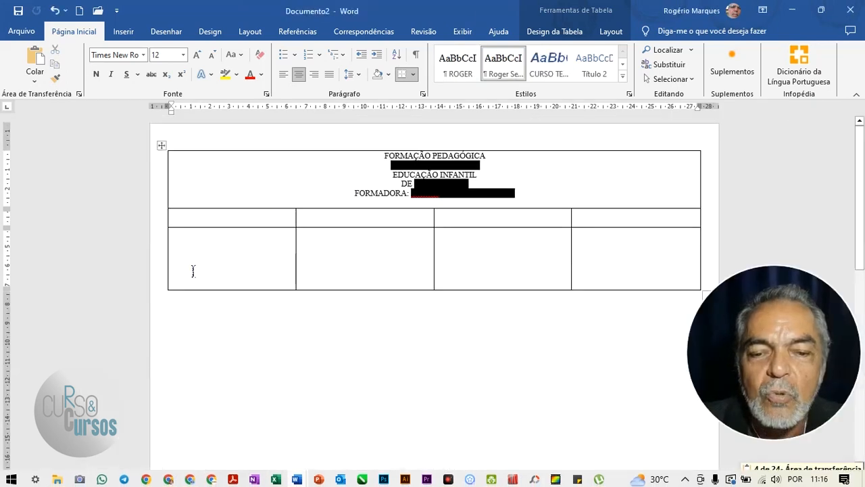
Try pasting the copied column headings starting at the second cell of the table's second row, and undo the paste
{"action": "left_click", "coordinate": [218, 224]}
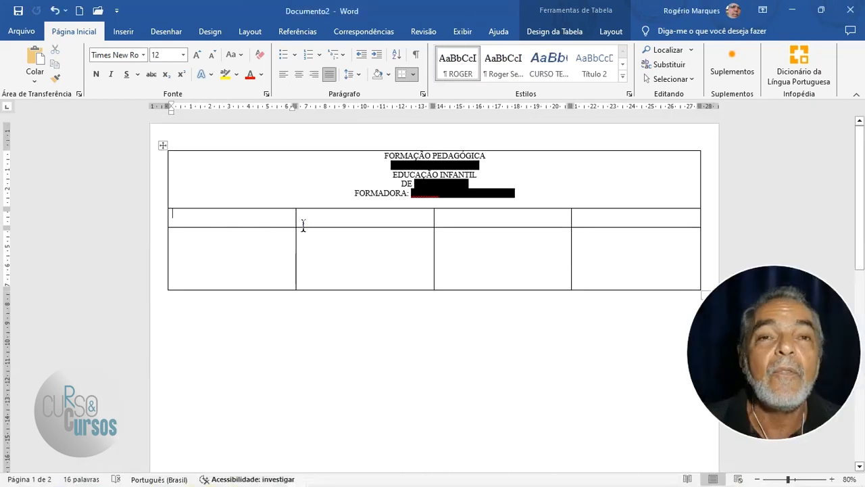
{"action": "left_click", "coordinate": [339, 216]}
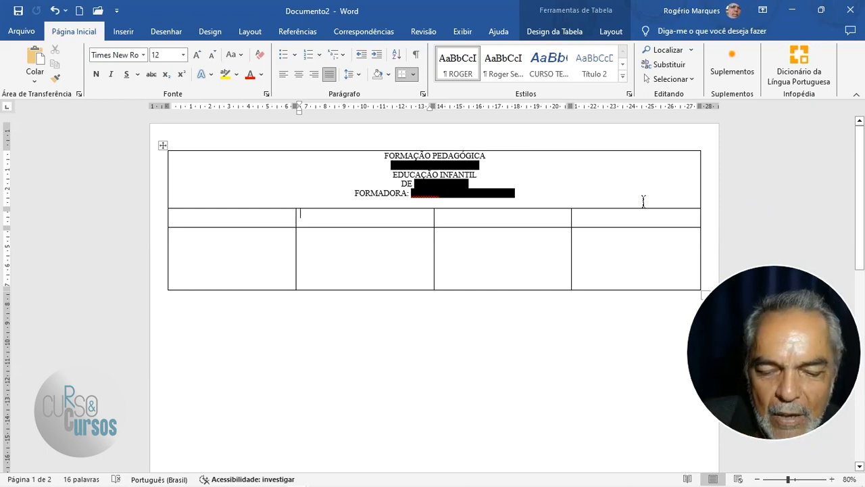
{"action": "key", "text": "ctrl+v"}
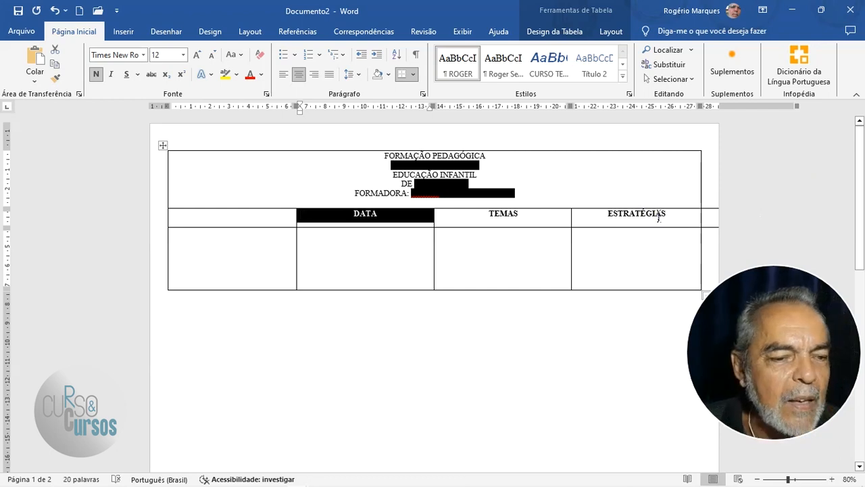
{"action": "left_click", "coordinate": [712, 218]}
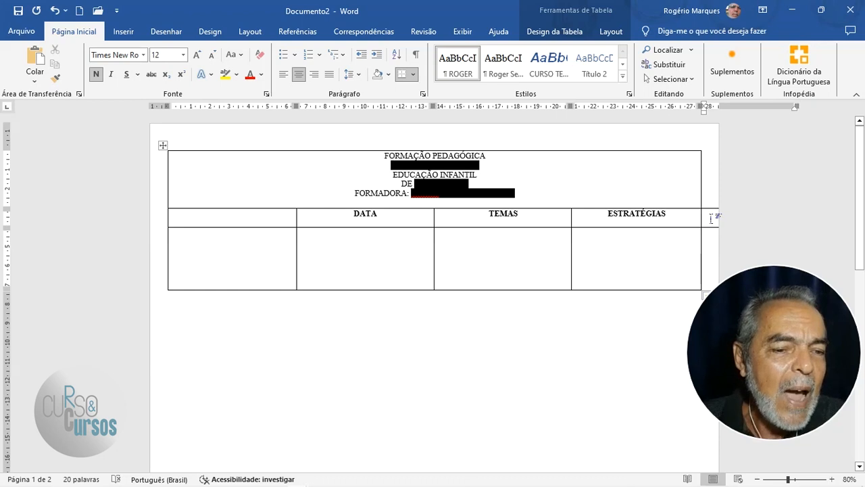
{"action": "key", "text": "ctrl+z"}
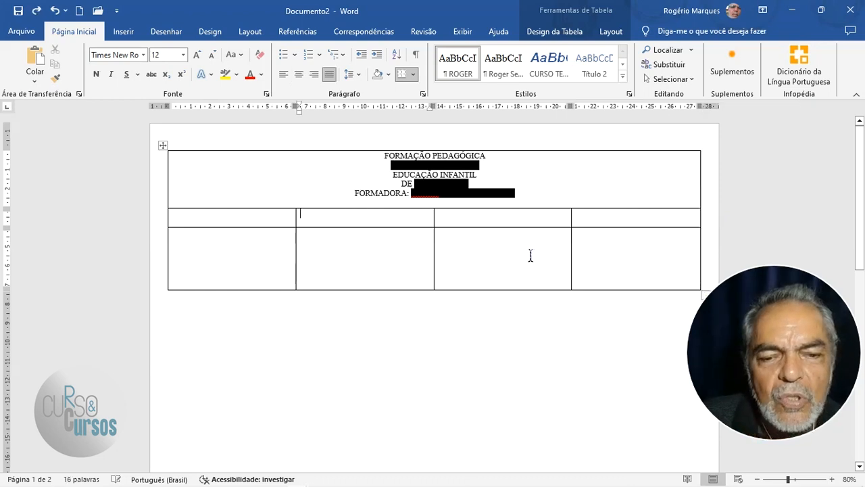
Paste the copied column headings into the second row, starting at its first cell, and deselect them
{"action": "left_click", "coordinate": [231, 217]}
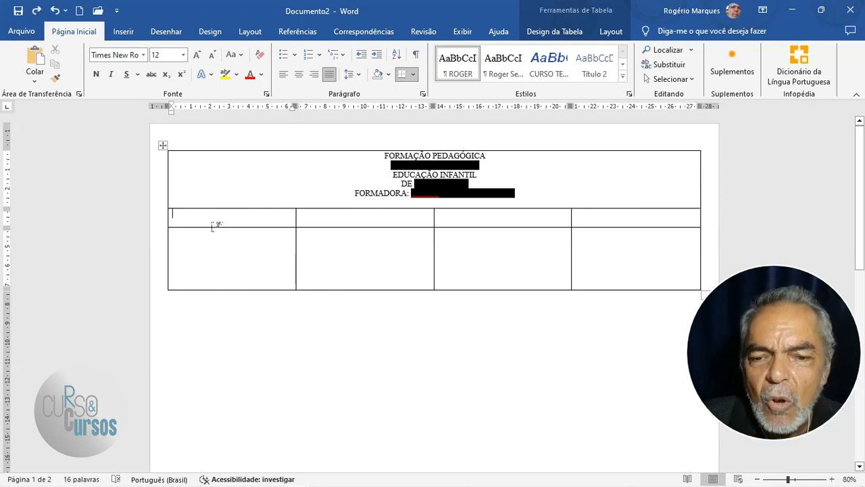
{"action": "key", "text": "ctrl+y"}
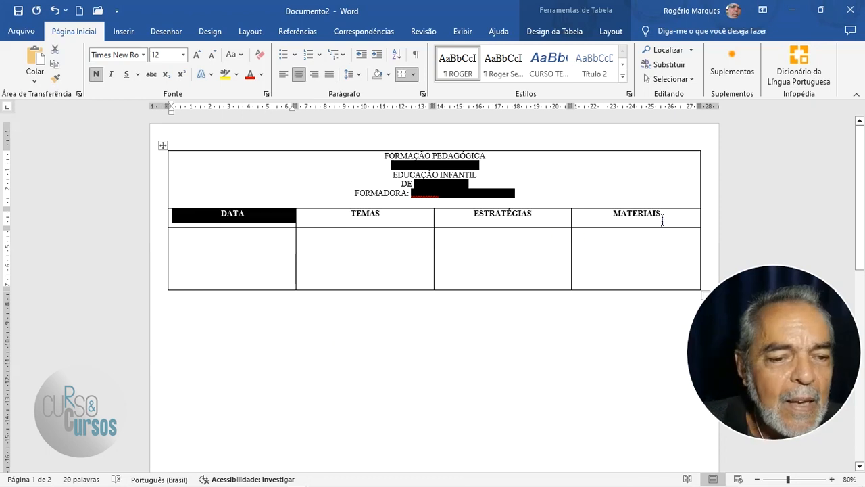
{"action": "left_click", "coordinate": [613, 221]}
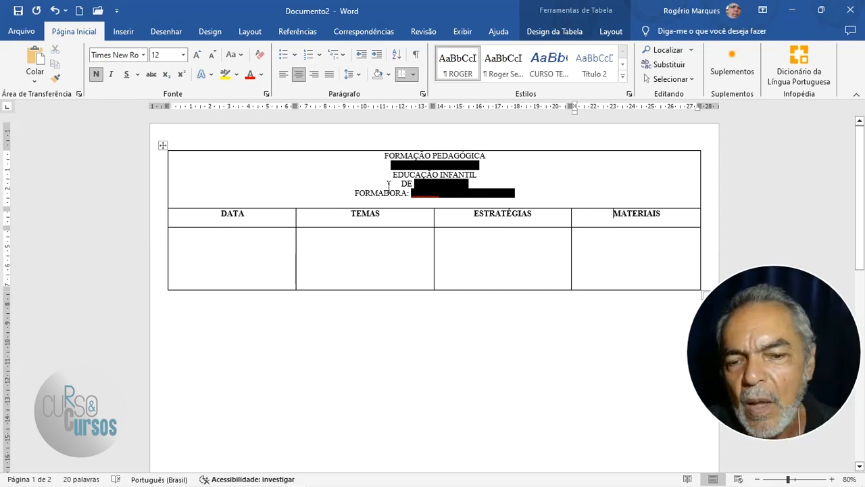
{"action": "left_click", "coordinate": [261, 214]}
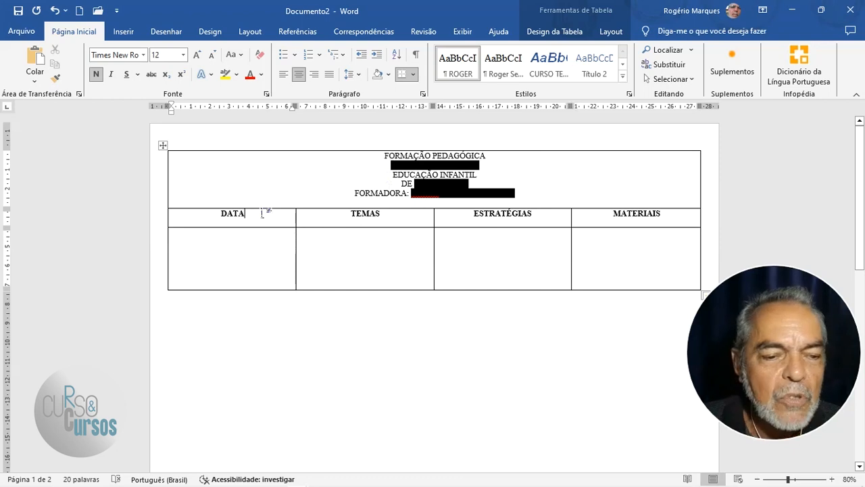
Centre the text of the first two table rows both horizontally and vertically within their cells
{"action": "scroll", "coordinate": [261, 213], "scroll_direction": "up", "scroll_amount": 3}
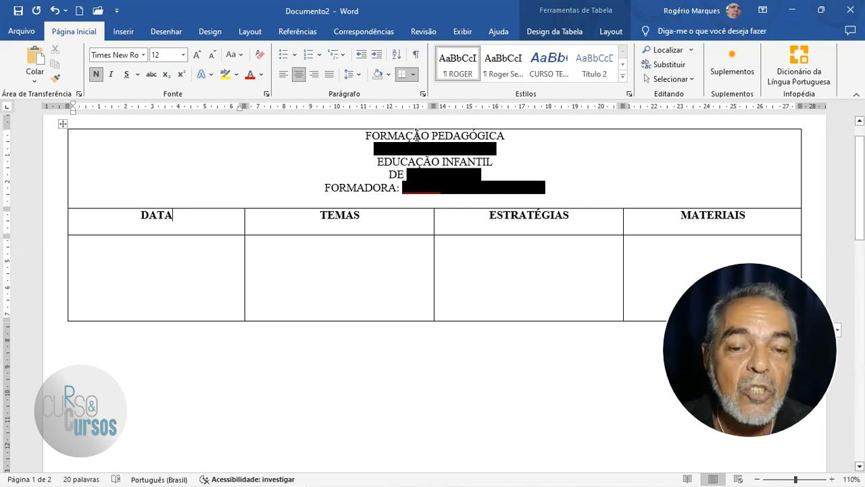
{"action": "left_click", "coordinate": [413, 140]}
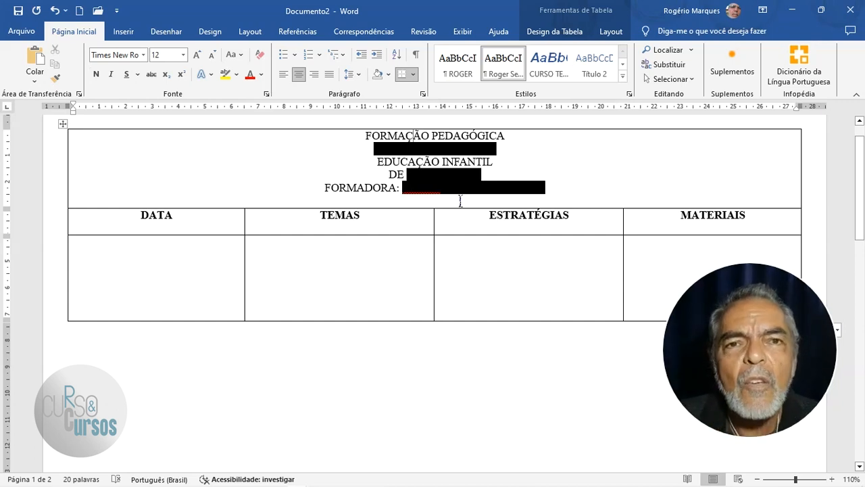
{"action": "left_click_drag", "start_coordinate": [343, 174], "coordinate": [666, 216]}
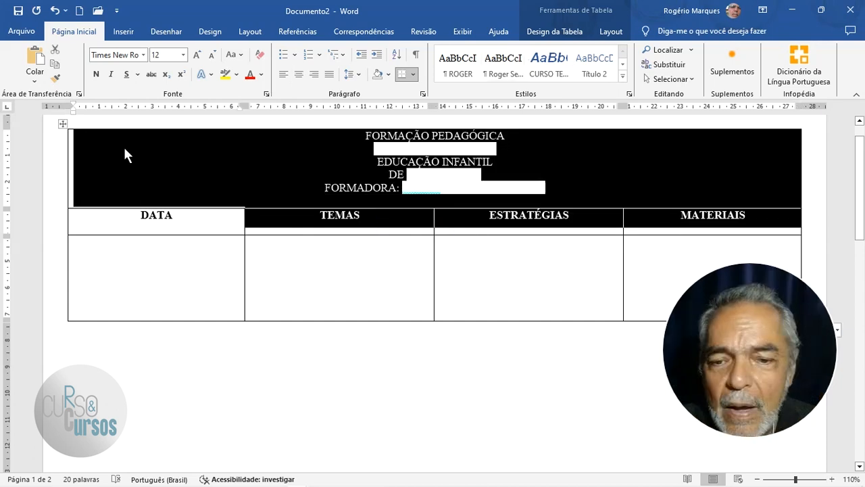
{"action": "left_click_drag", "start_coordinate": [92, 160], "coordinate": [697, 223]}
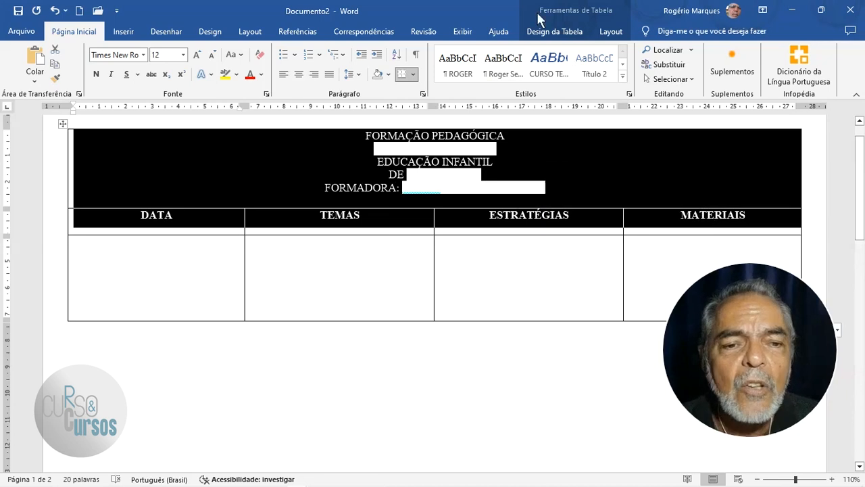
{"action": "left_click", "coordinate": [612, 33]}
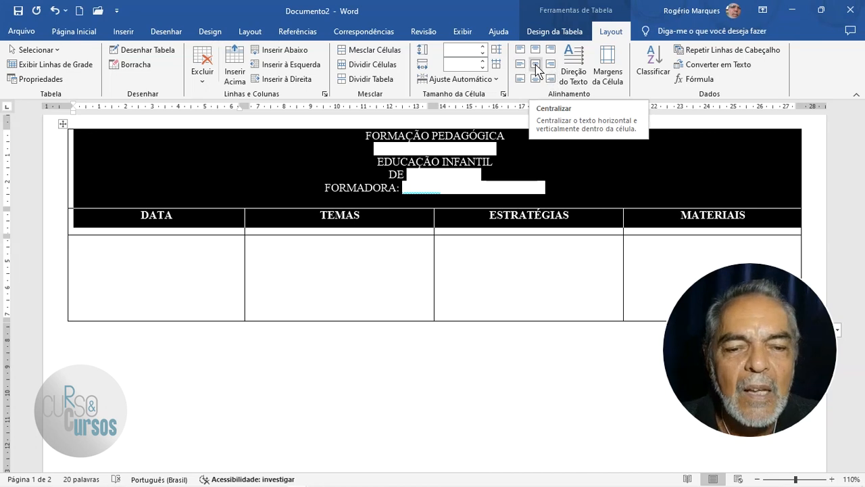
{"action": "left_click", "coordinate": [536, 68]}
{"action": "left_click", "coordinate": [574, 222]}
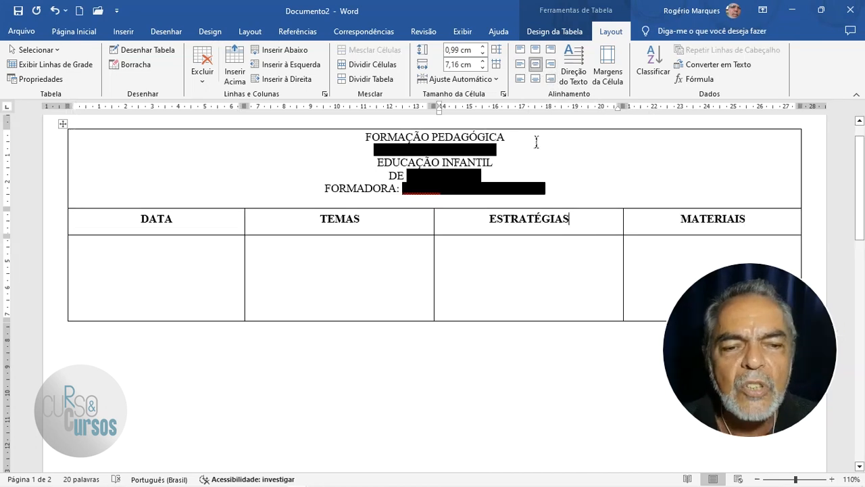
Delete the empty line below FORMADORA in the merged heading cell and make the heading row slightly taller
{"action": "left_click", "coordinate": [351, 137]}
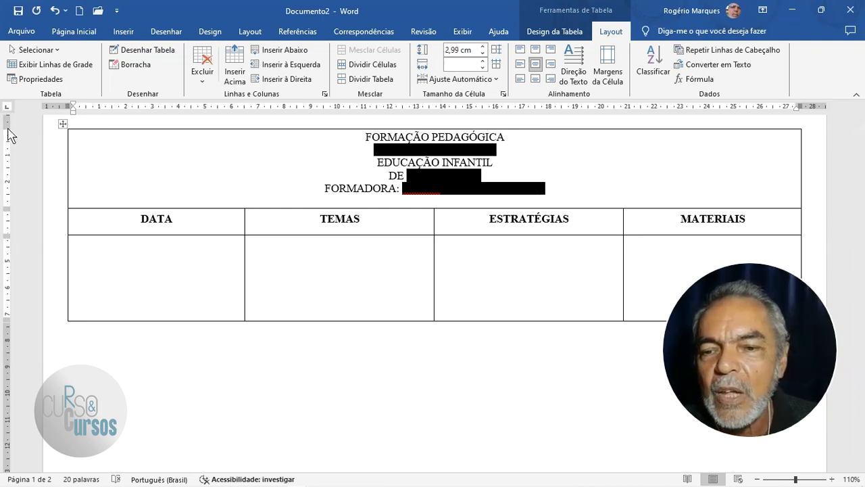
{"action": "key", "text": "ctrl+z"}
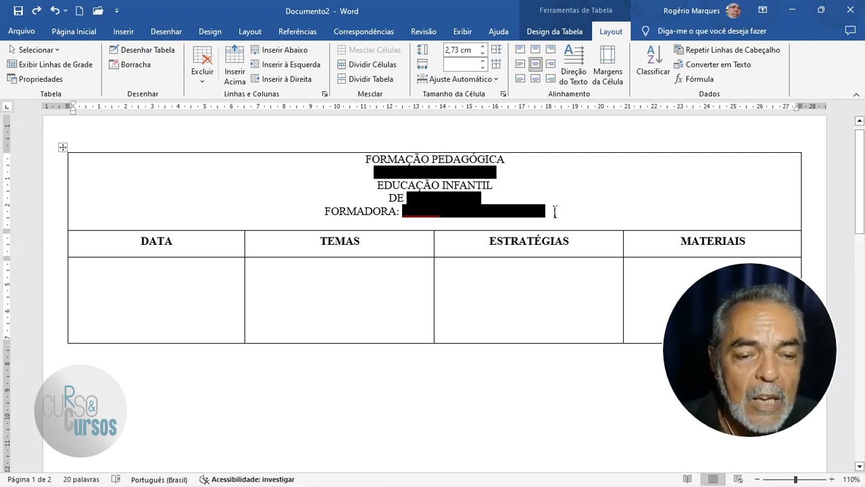
{"action": "key", "text": "Delete"}
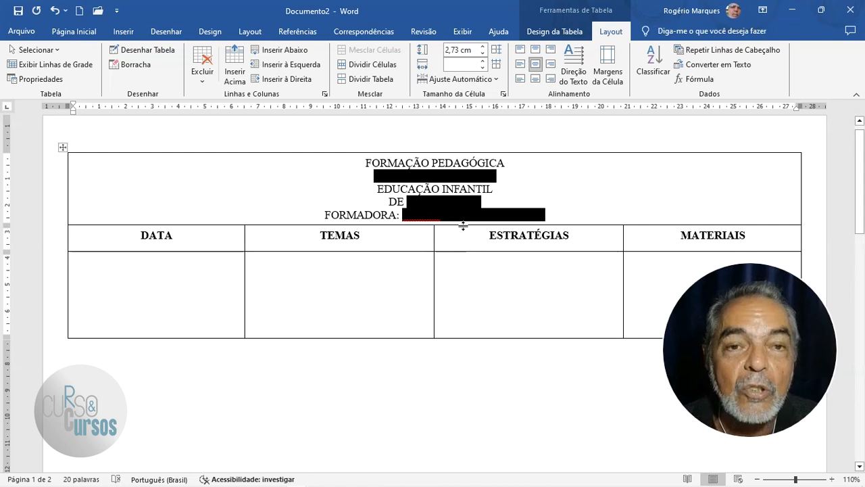
{"action": "left_click_drag", "start_coordinate": [463, 226], "coordinate": [461, 229]}
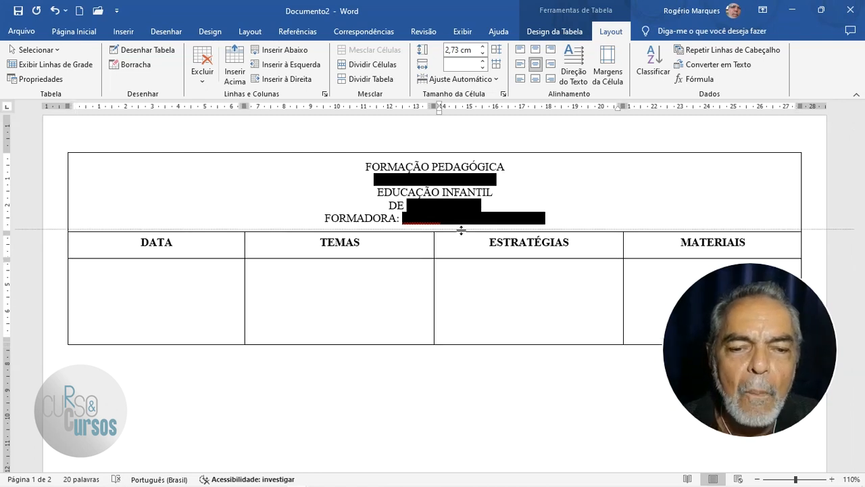
{"action": "left_click_drag", "start_coordinate": [461, 231], "coordinate": [461, 236]}
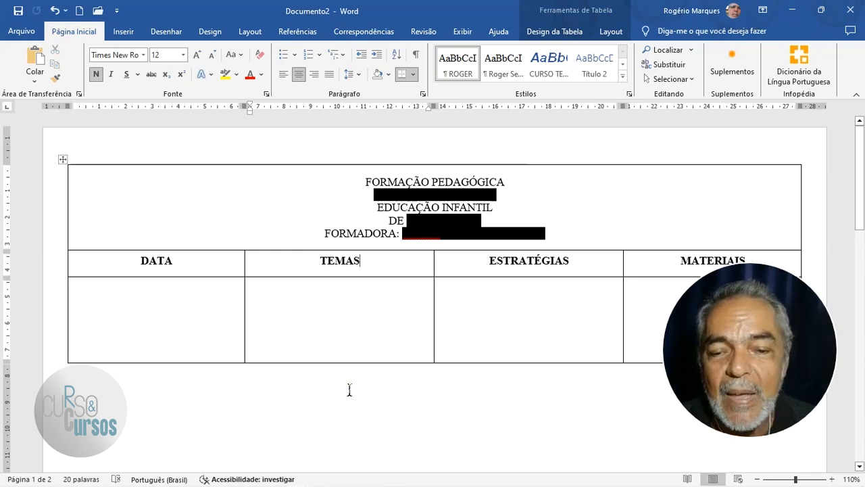
Extend the table's empty third row downward until it fills most of the remaining space on the first page
{"action": "scroll", "coordinate": [363, 241], "scroll_direction": "down", "scroll_amount": 2}
{"action": "left_click", "coordinate": [337, 227]}
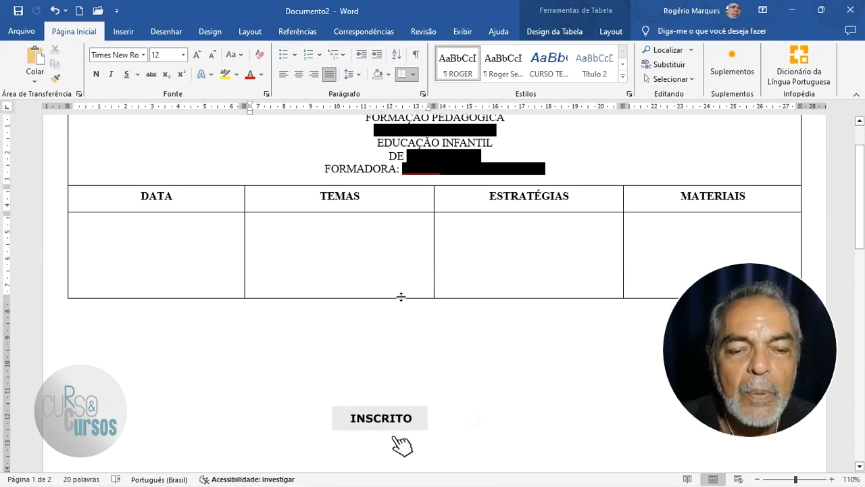
{"action": "scroll", "coordinate": [386, 270], "scroll_direction": "down", "scroll_amount": 8}
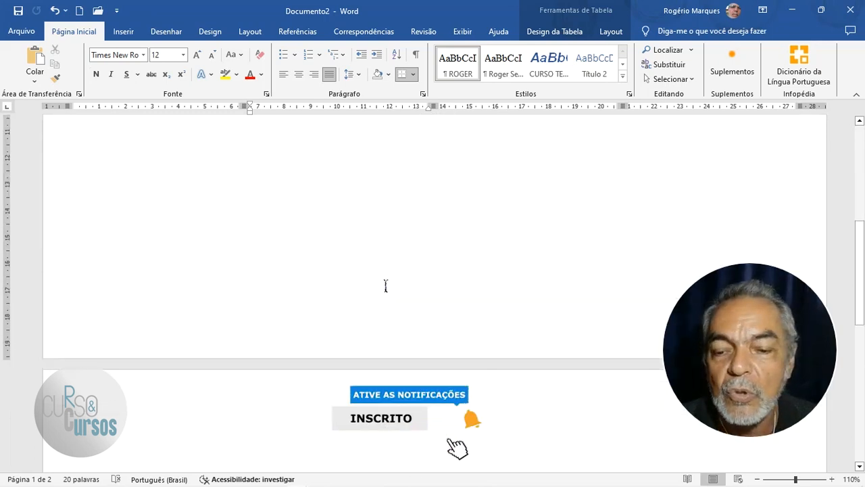
{"action": "scroll", "coordinate": [405, 223], "scroll_direction": "up", "scroll_amount": 5}
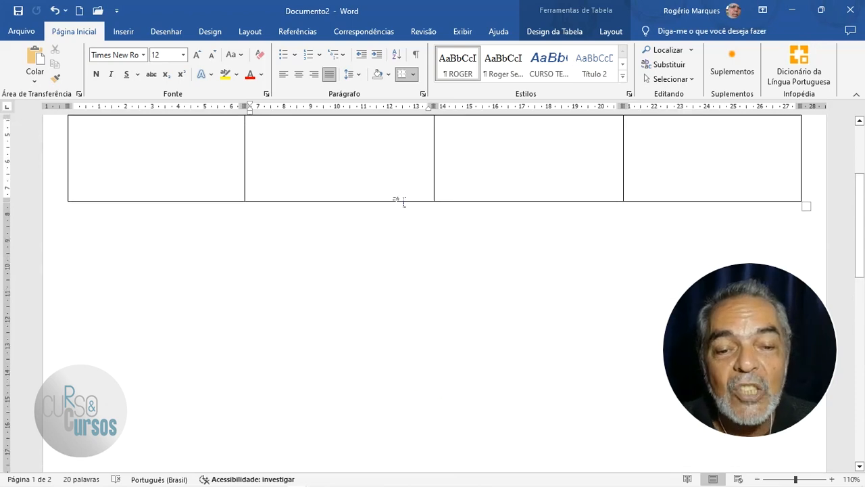
{"action": "left_click_drag", "start_coordinate": [405, 200], "coordinate": [409, 373]}
{"action": "scroll", "coordinate": [410, 340], "scroll_direction": "down", "scroll_amount": 3}
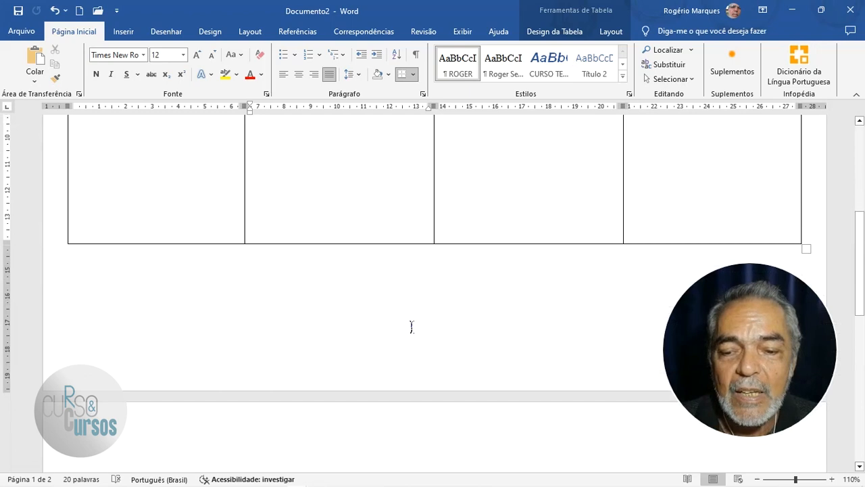
{"action": "left_click_drag", "start_coordinate": [419, 244], "coordinate": [419, 302]}
{"action": "left_click", "coordinate": [414, 326]}
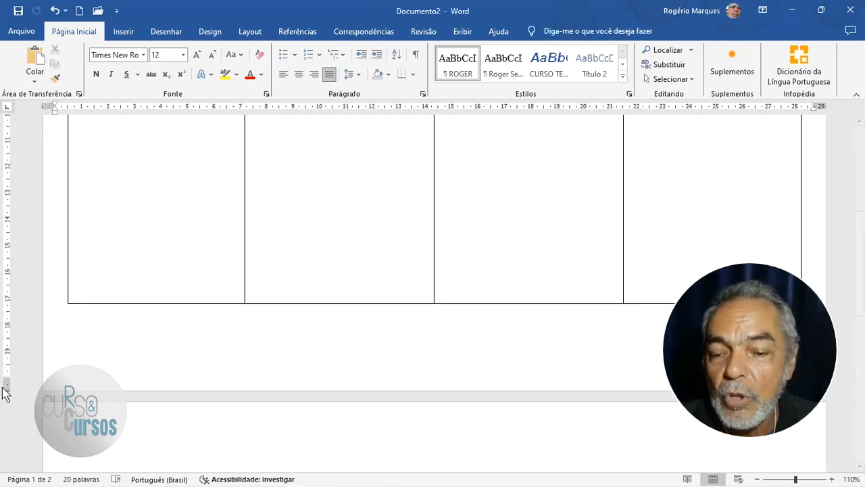
{"action": "left_click_drag", "start_coordinate": [7, 378], "coordinate": [7, 378]}
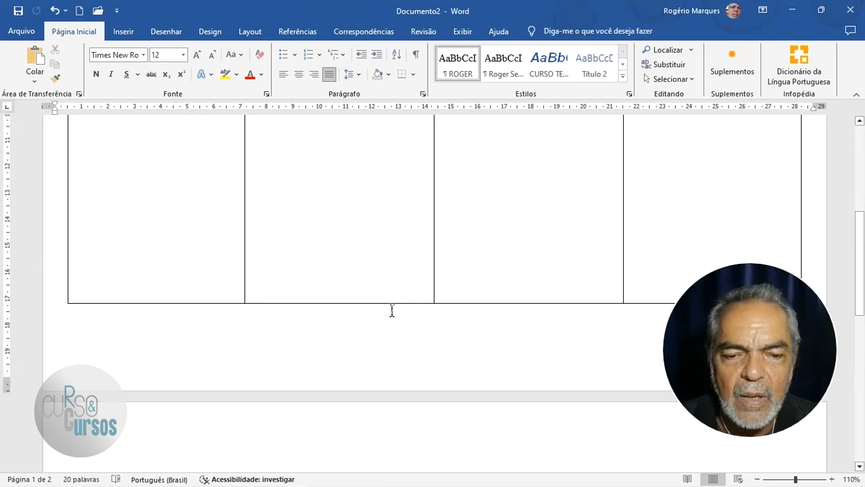
Narrow the DATA column to roughly a third of its width, giving the freed space to the TEMAS column
{"action": "scroll", "coordinate": [404, 324], "scroll_direction": "up", "scroll_amount": 5}
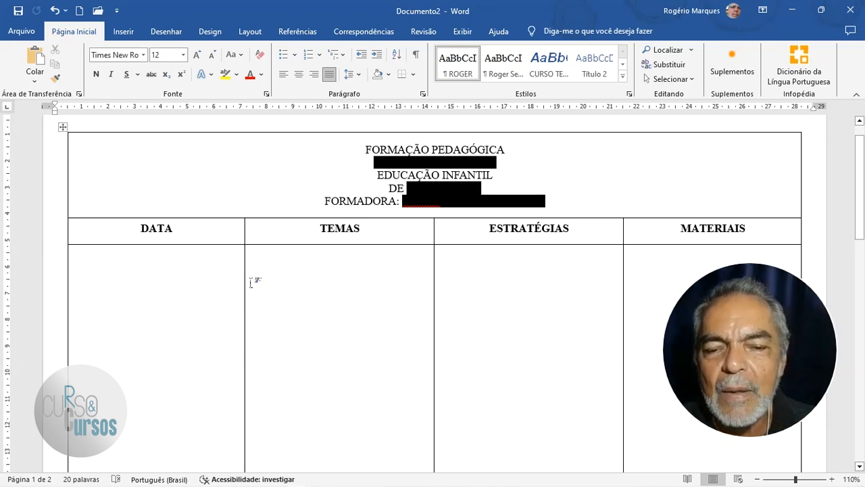
{"action": "left_click_drag", "start_coordinate": [244, 282], "coordinate": [124, 278]}
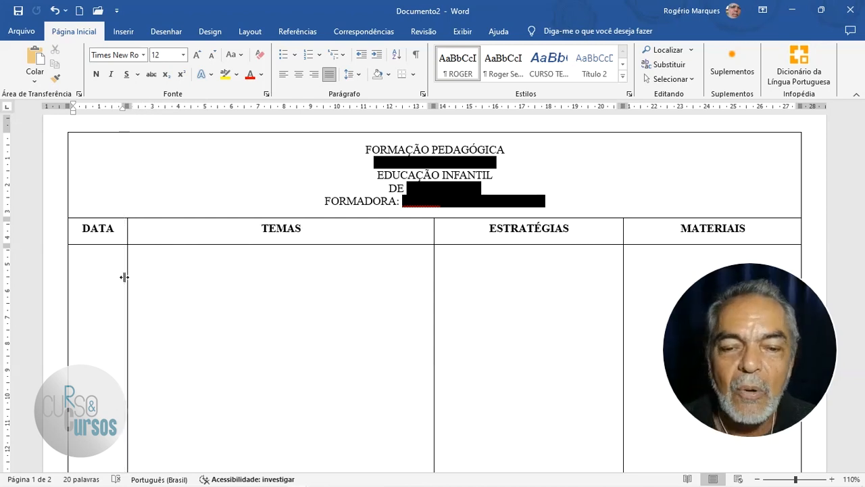
{"action": "scroll", "coordinate": [517, 293], "scroll_direction": "down", "scroll_amount": 5}
{"action": "scroll", "coordinate": [500, 324], "scroll_direction": "up", "scroll_amount": 5}
{"action": "scroll", "coordinate": [500, 323], "scroll_direction": "up", "scroll_amount": 1}
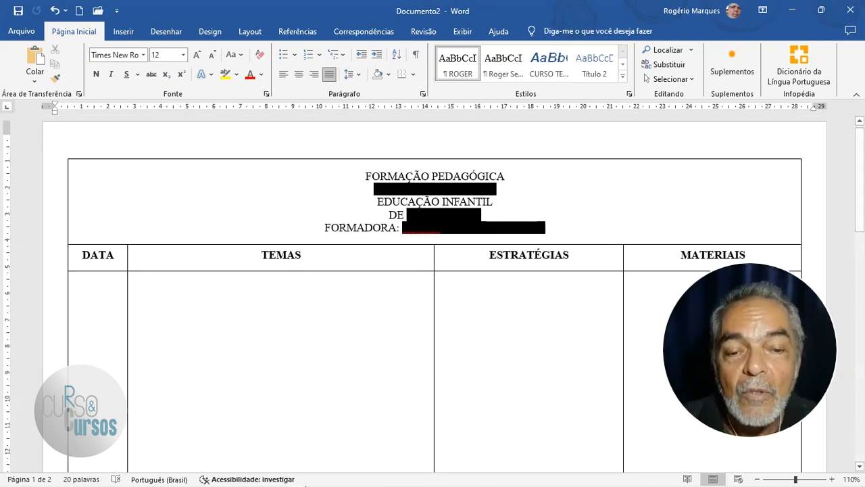
Check the column proportions in PLANEJAMENTO PARA DICAS TABELA and narrow the TEMAS column in Documento2 so that ESTRATÉGIAS becomes the widest
{"action": "mouse_move", "coordinate": [331, 481]}
{"action": "left_click", "coordinate": [296, 477]}
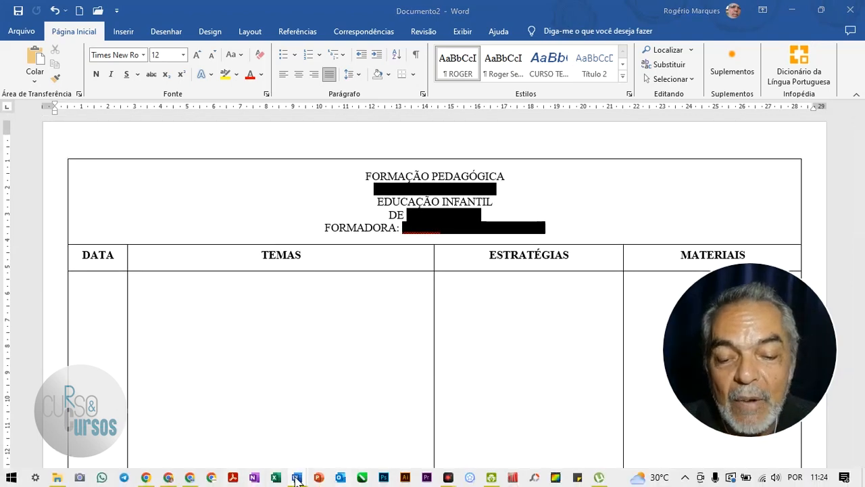
{"action": "left_click", "coordinate": [230, 422]}
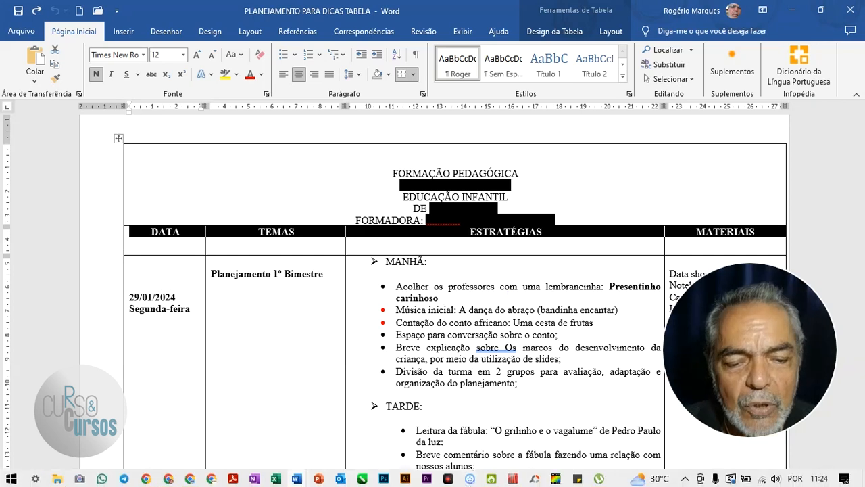
{"action": "mouse_move", "coordinate": [296, 479]}
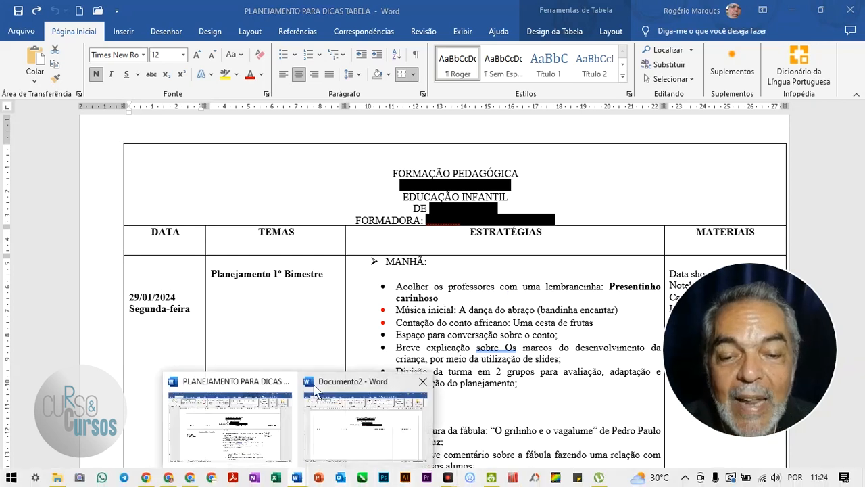
{"action": "left_click", "coordinate": [357, 452]}
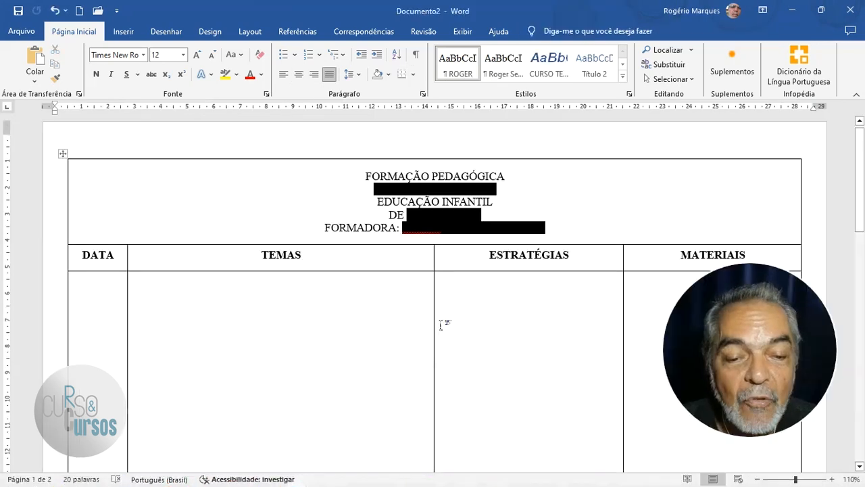
{"action": "left_click_drag", "start_coordinate": [433, 320], "coordinate": [324, 322]}
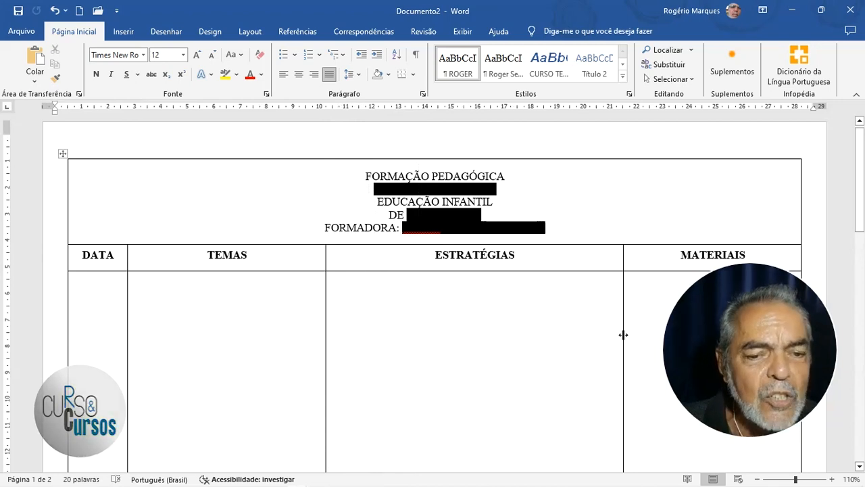
{"action": "left_click_drag", "start_coordinate": [325, 323], "coordinate": [302, 324]}
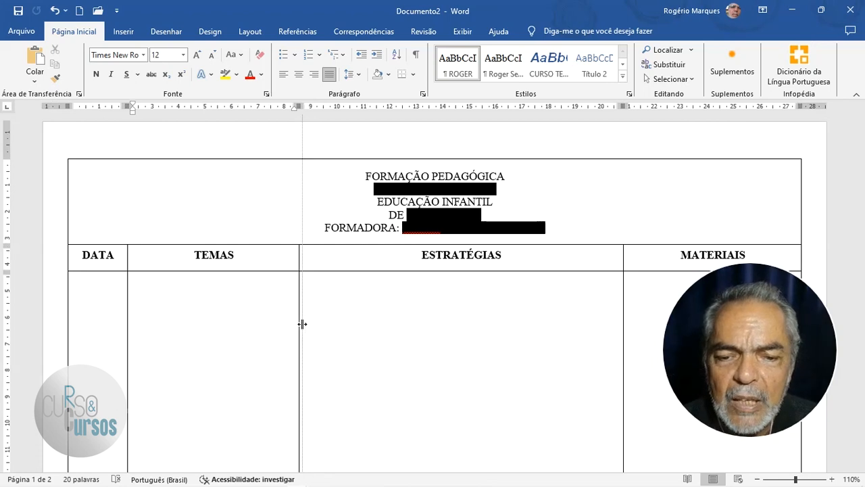
{"action": "left_click_drag", "start_coordinate": [297, 325], "coordinate": [298, 325]}
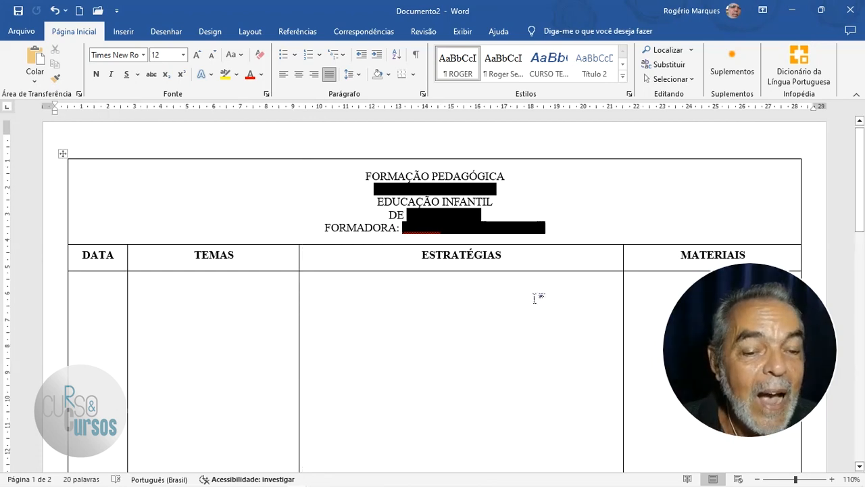
Switch to PLANEJAMENTO PARA DICAS TABELA and copy the whole 29/01/2024 content row, from the date through the materials
{"action": "scroll", "coordinate": [537, 296], "scroll_direction": "down", "scroll_amount": 3}
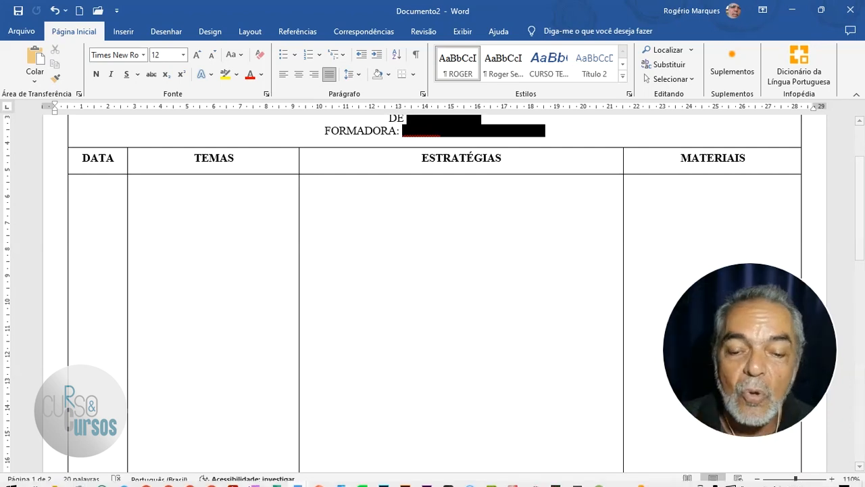
{"action": "mouse_move", "coordinate": [312, 481]}
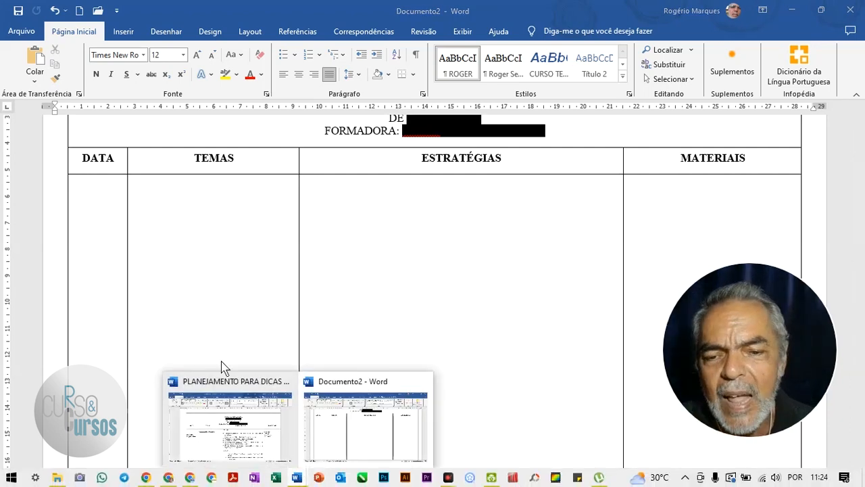
{"action": "left_click", "coordinate": [223, 395]}
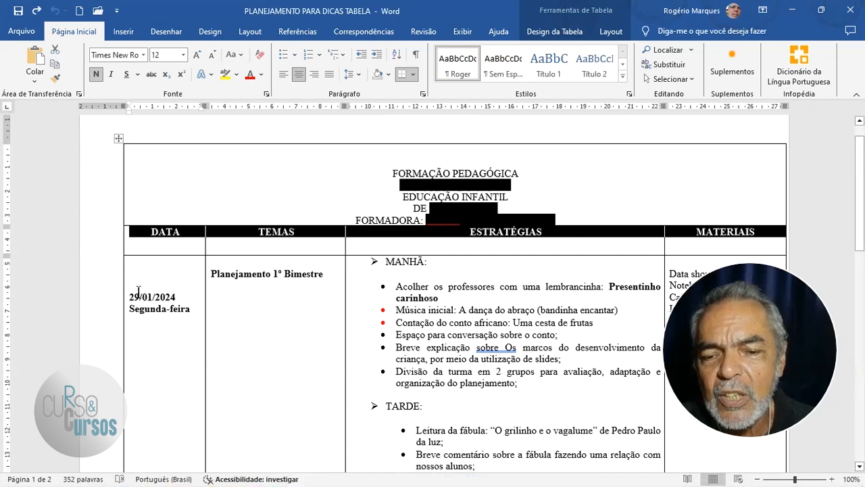
{"action": "left_click_drag", "start_coordinate": [143, 294], "coordinate": [492, 390]}
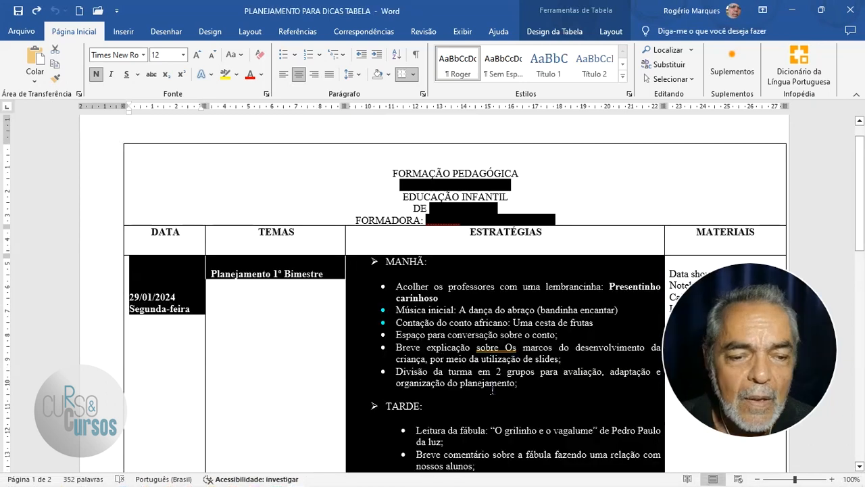
{"action": "left_click_drag", "start_coordinate": [636, 429], "coordinate": [684, 454]}
{"action": "scroll", "coordinate": [684, 457], "scroll_direction": "down", "scroll_amount": 3}
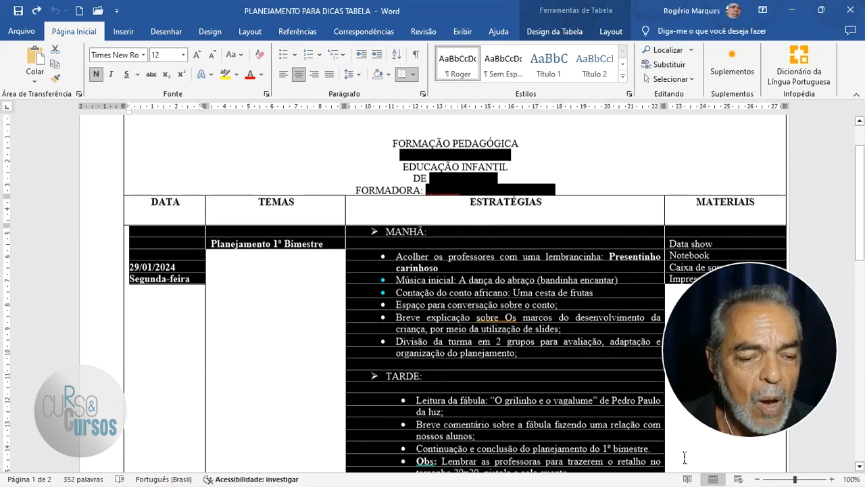
{"action": "left_click_drag", "start_coordinate": [681, 454], "coordinate": [682, 454]}
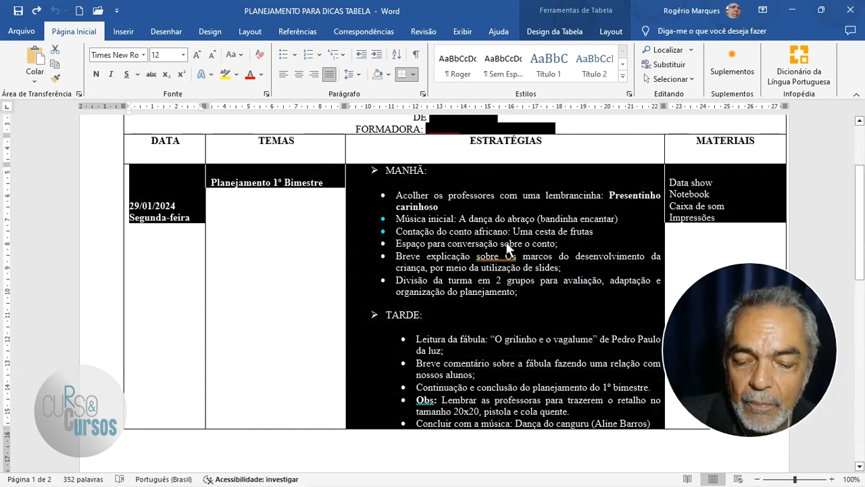
{"action": "key", "text": "ctrl+c"}
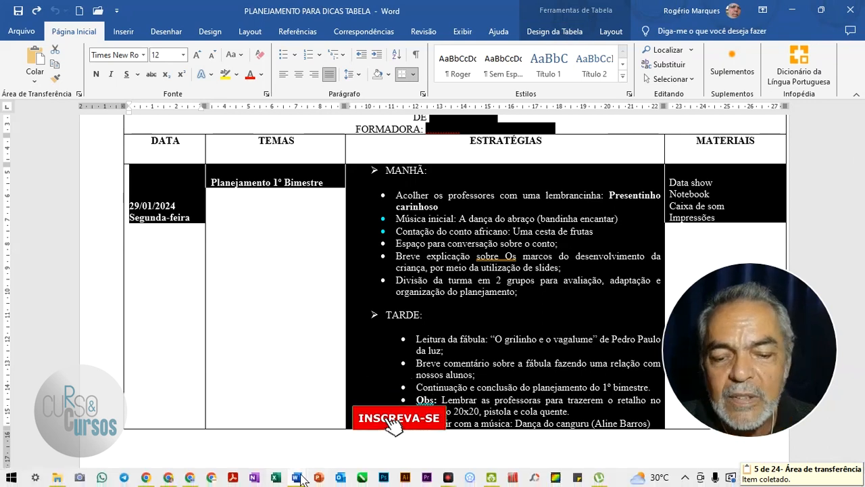
Paste the copied planning row into the third table row of Documento2, starting at the cell below DATA, and deselect it
{"action": "left_click", "coordinate": [298, 477]}
{"action": "left_click", "coordinate": [351, 455]}
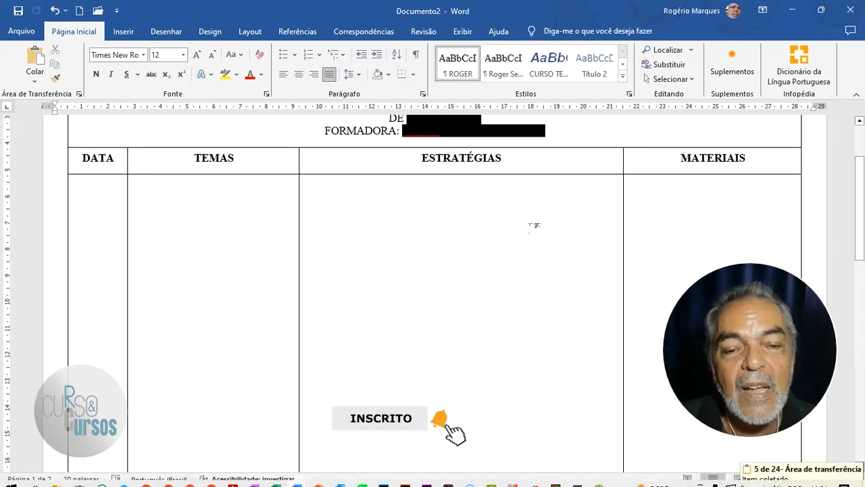
{"action": "left_click", "coordinate": [114, 198]}
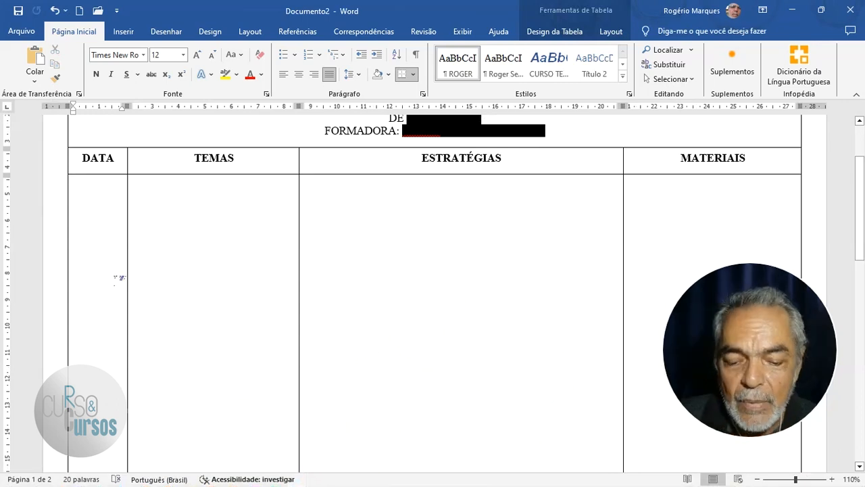
{"action": "key", "text": "ctrl+v"}
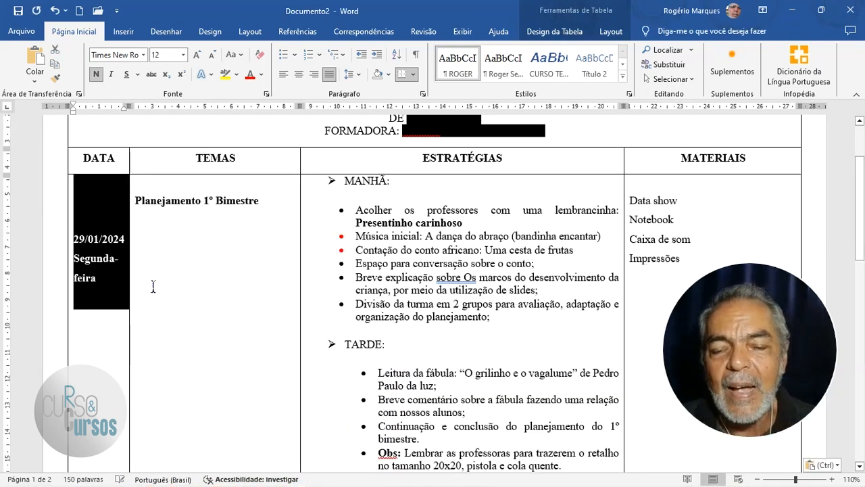
{"action": "scroll", "coordinate": [364, 315], "scroll_direction": "down", "scroll_amount": 3}
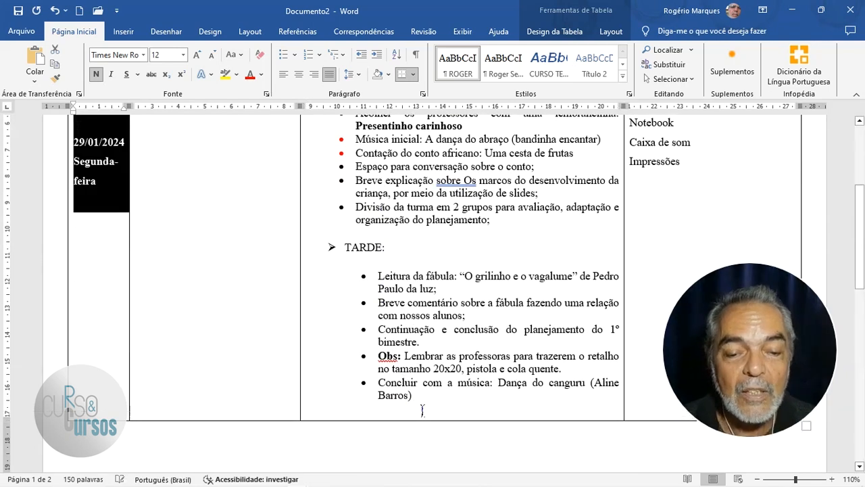
{"action": "left_click", "coordinate": [434, 424]}
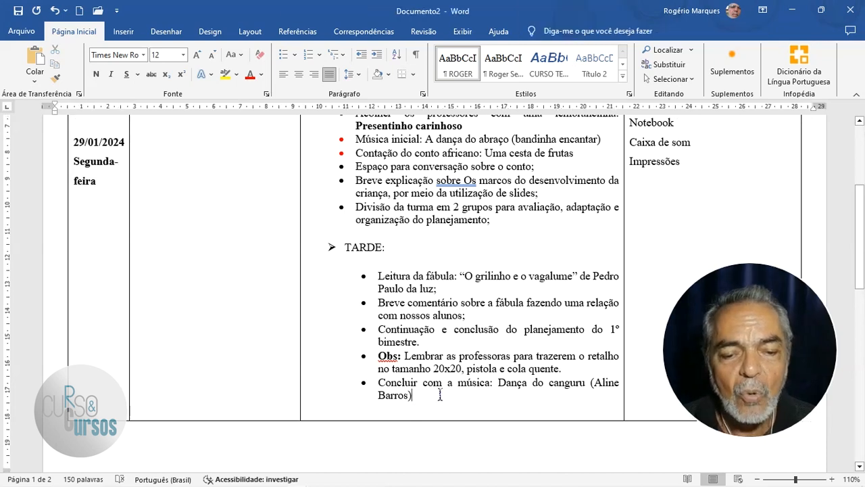
{"action": "left_click", "coordinate": [440, 394]}
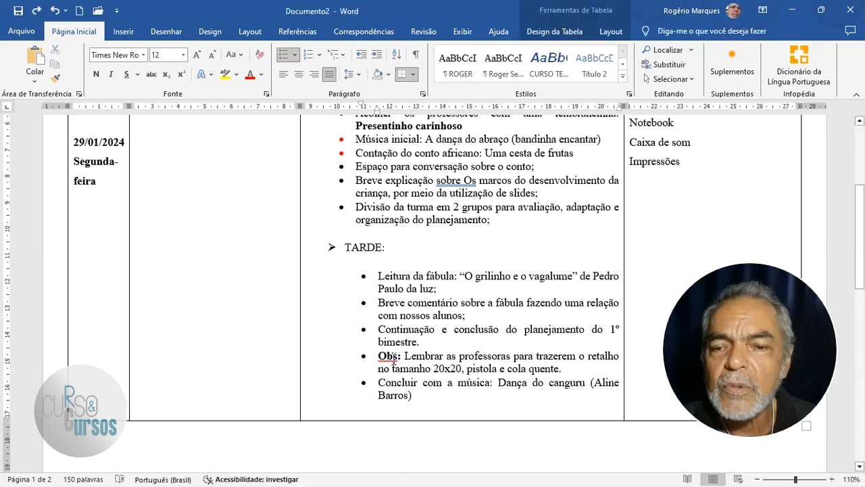
Centre "Planejamento 1º Bimestre" in the TEMAS column and the 29/01/2024 Segunda-feira text in the DATA column horizontally
{"action": "scroll", "coordinate": [393, 360], "scroll_direction": "up", "scroll_amount": 4}
{"action": "scroll", "coordinate": [446, 305], "scroll_direction": "down", "scroll_amount": 2}
{"action": "scroll", "coordinate": [443, 302], "scroll_direction": "up", "scroll_amount": 2}
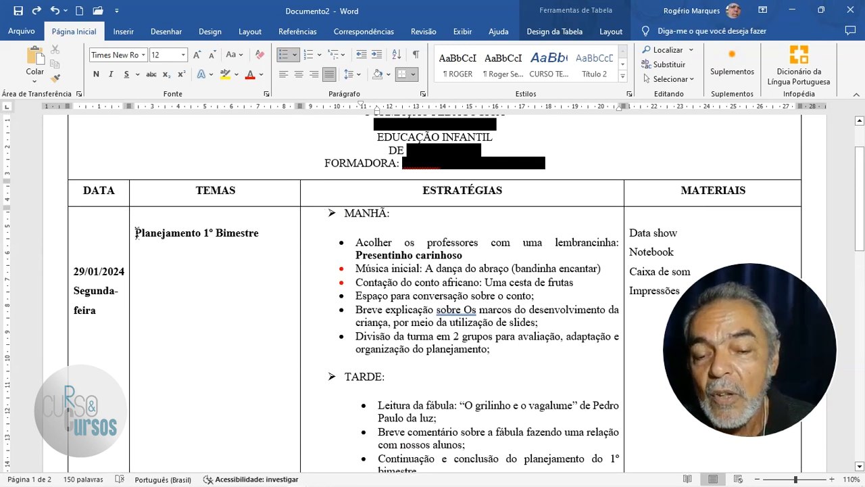
{"action": "left_click_drag", "start_coordinate": [136, 233], "coordinate": [259, 233]}
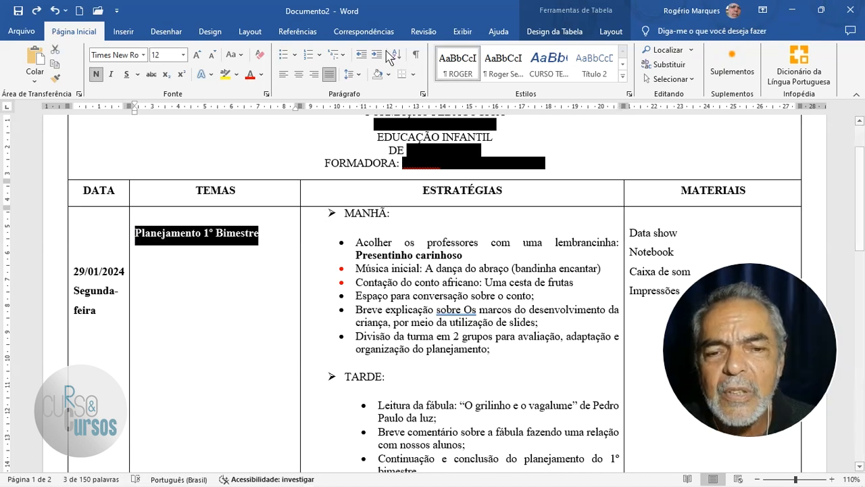
{"action": "left_click", "coordinate": [330, 74]}
{"action": "left_click", "coordinate": [299, 75]}
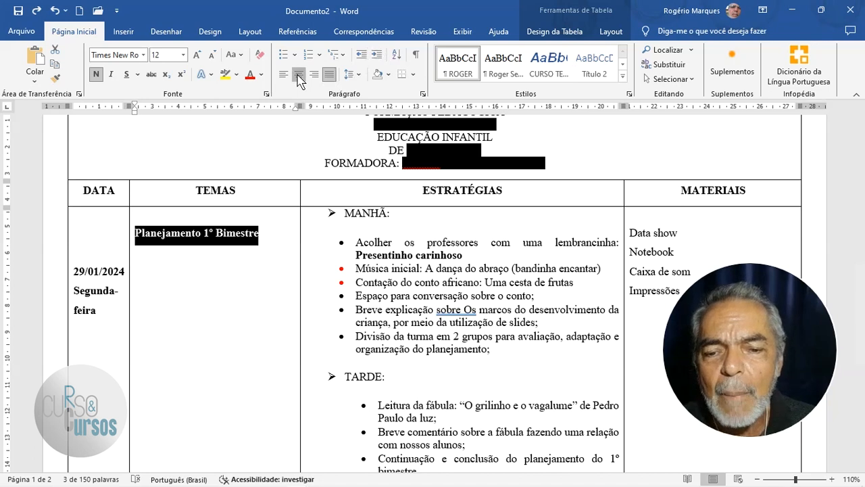
{"action": "left_click", "coordinate": [84, 269]}
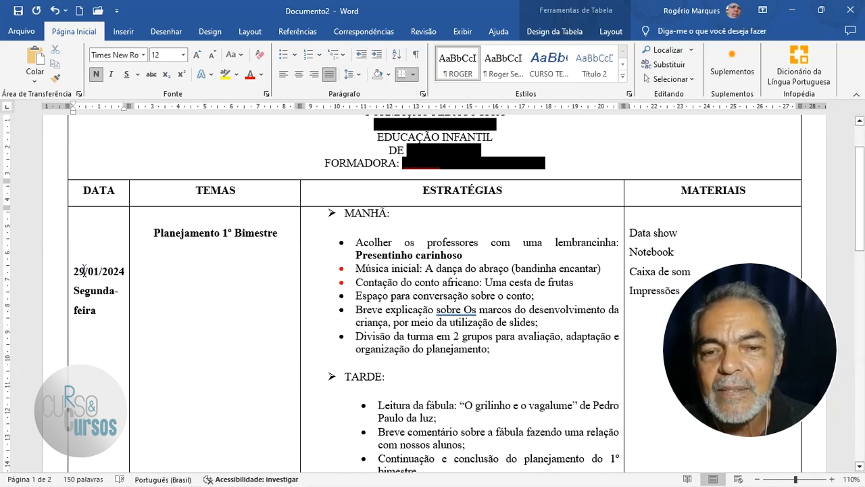
{"action": "left_click_drag", "start_coordinate": [72, 271], "coordinate": [100, 327]}
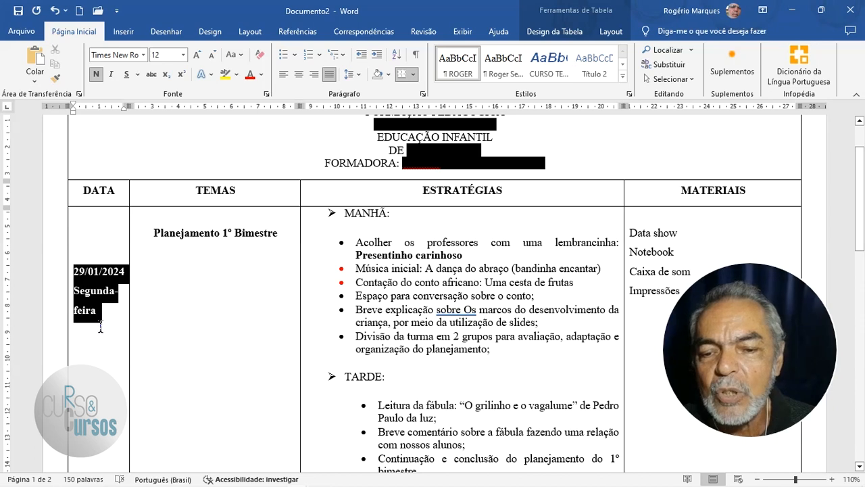
{"action": "left_click", "coordinate": [299, 75]}
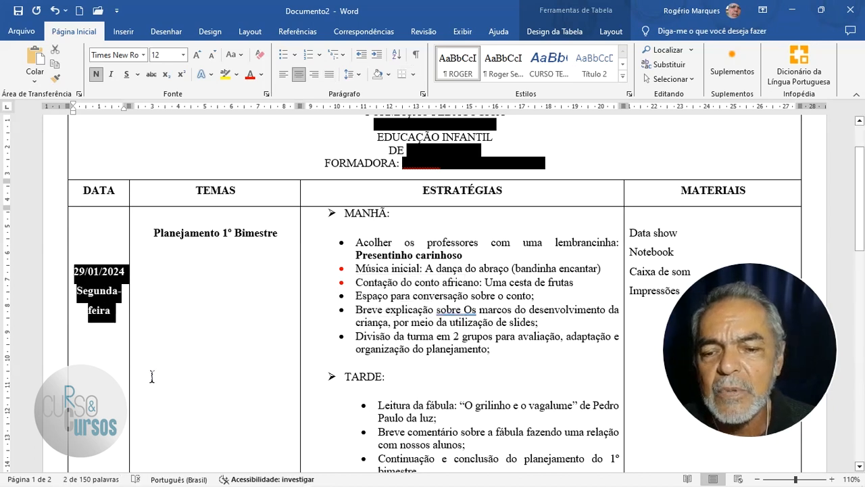
Widen the DATA column until "Segunda-feira" fits on a single line in the 29/01/2024 cell
{"action": "left_click", "coordinate": [101, 293]}
{"action": "scroll", "coordinate": [125, 359], "scroll_direction": "down", "scroll_amount": 3}
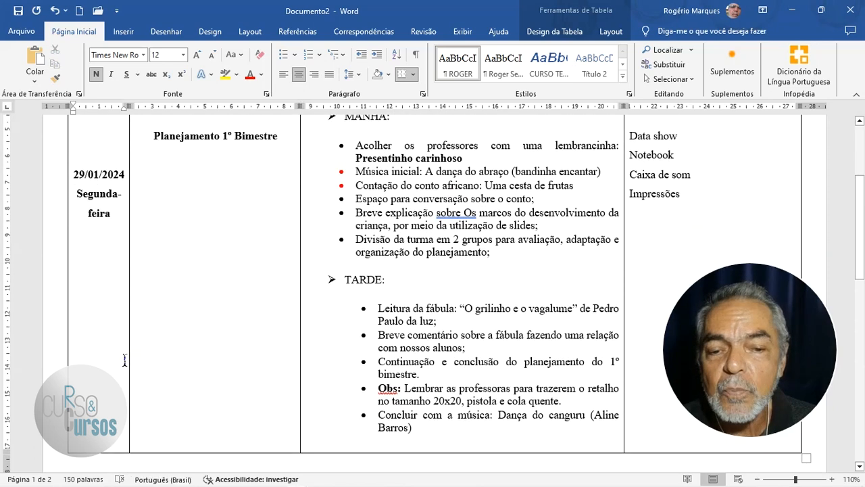
{"action": "scroll", "coordinate": [124, 359], "scroll_direction": "up", "scroll_amount": 1}
{"action": "scroll", "coordinate": [289, 336], "scroll_direction": "up", "scroll_amount": 1}
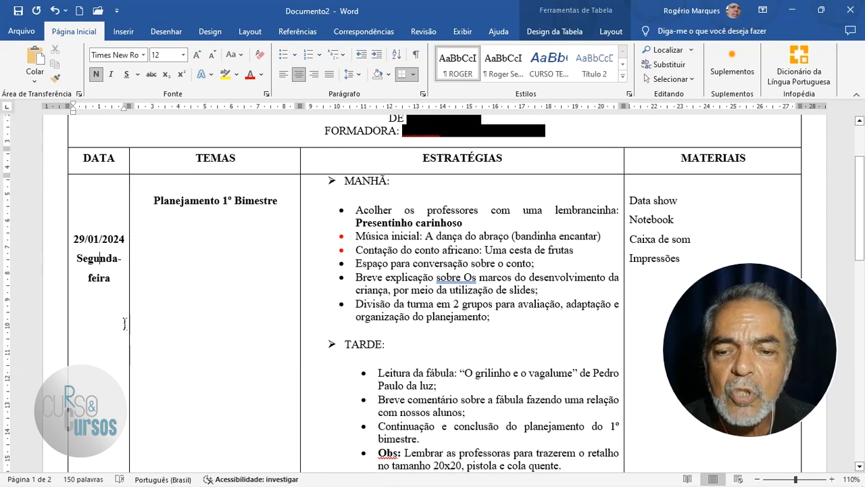
{"action": "left_click_drag", "start_coordinate": [129, 315], "coordinate": [147, 318]}
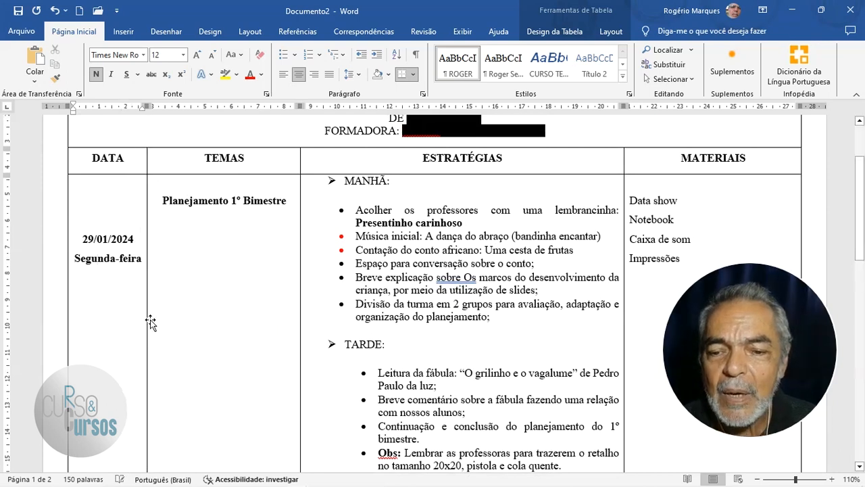
{"action": "scroll", "coordinate": [106, 239], "scroll_direction": "down", "scroll_amount": 5}
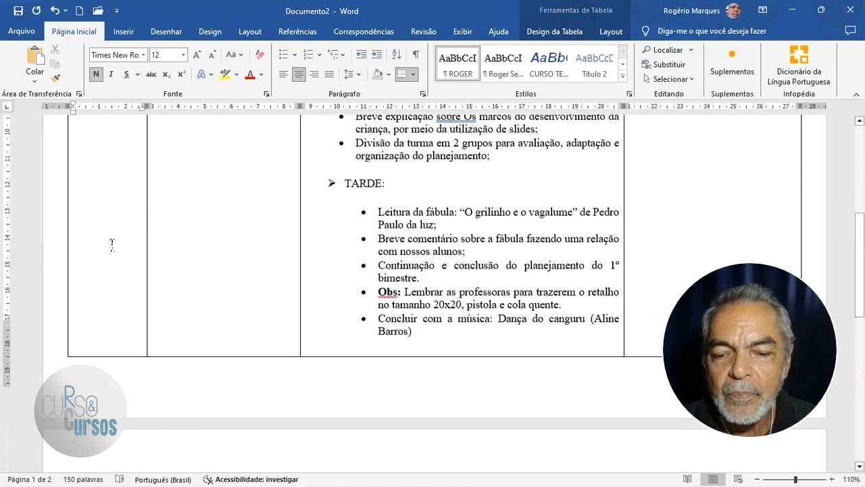
{"action": "left_click", "coordinate": [199, 355]}
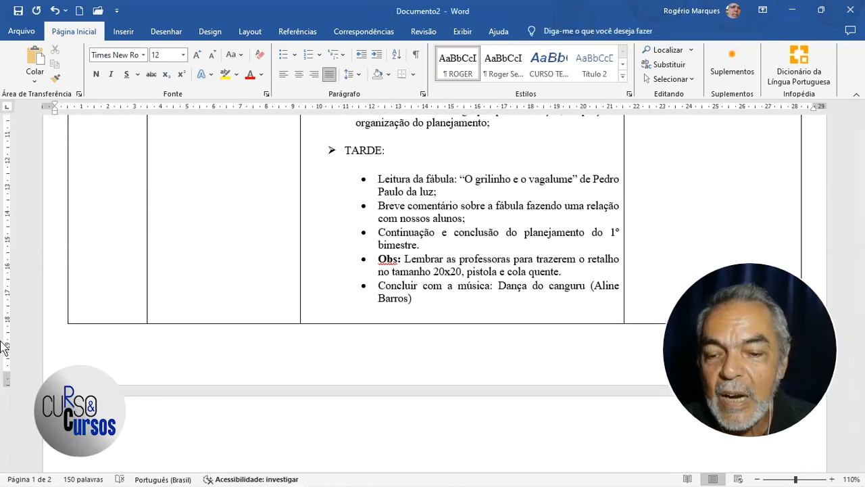
Centre the 29/01/2024 Segunda-feira and "Planejamento 1º Bimestre" cells both vertically and horizontally
{"action": "scroll", "coordinate": [237, 385], "scroll_direction": "up", "scroll_amount": 8}
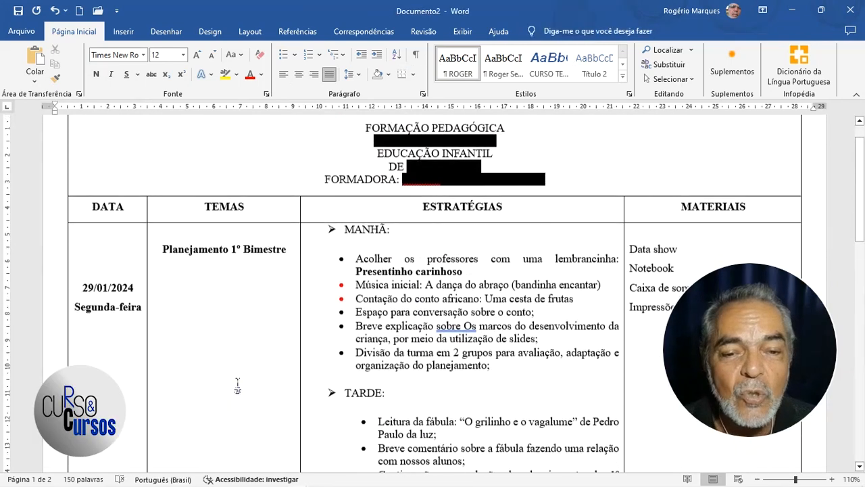
{"action": "scroll", "coordinate": [318, 270], "scroll_direction": "down", "scroll_amount": 1}
{"action": "scroll", "coordinate": [365, 216], "scroll_direction": "up", "scroll_amount": 1}
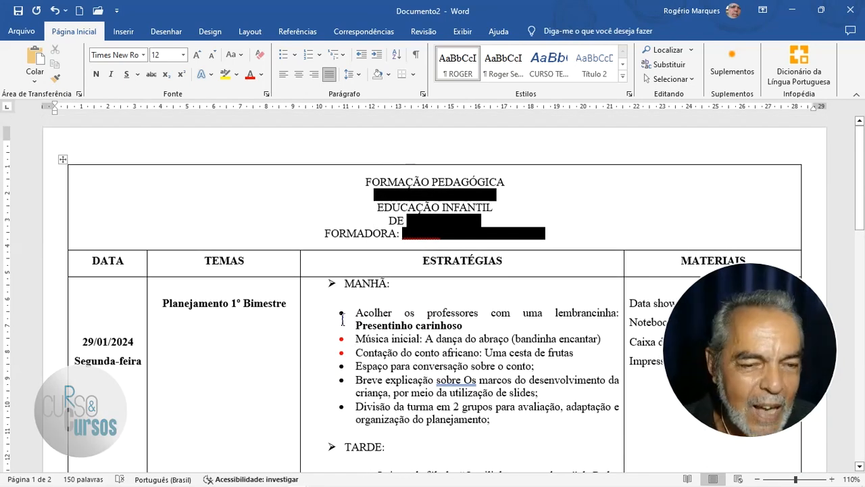
{"action": "scroll", "coordinate": [299, 325], "scroll_direction": "down", "scroll_amount": 3}
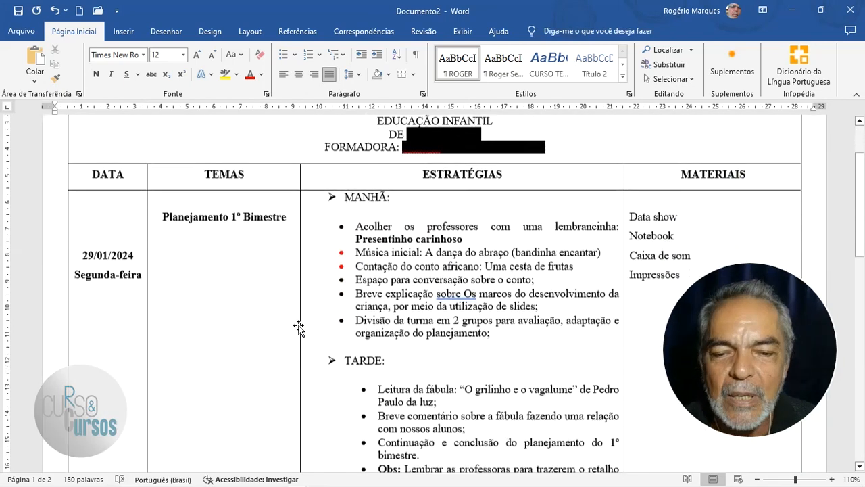
{"action": "left_click", "coordinate": [163, 208]}
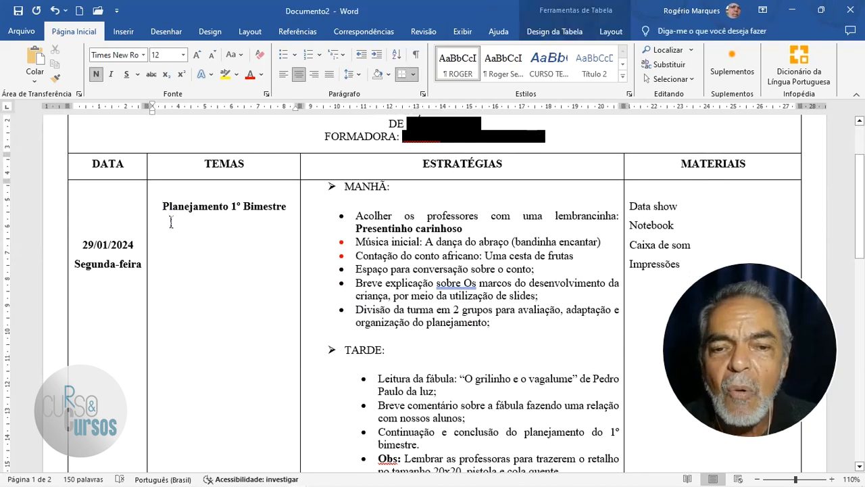
{"action": "left_click", "coordinate": [608, 34]}
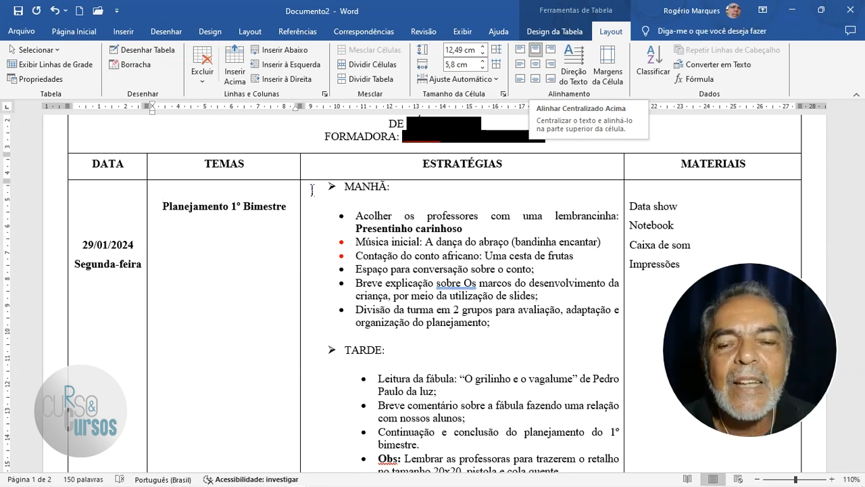
{"action": "left_click_drag", "start_coordinate": [97, 248], "coordinate": [236, 341]}
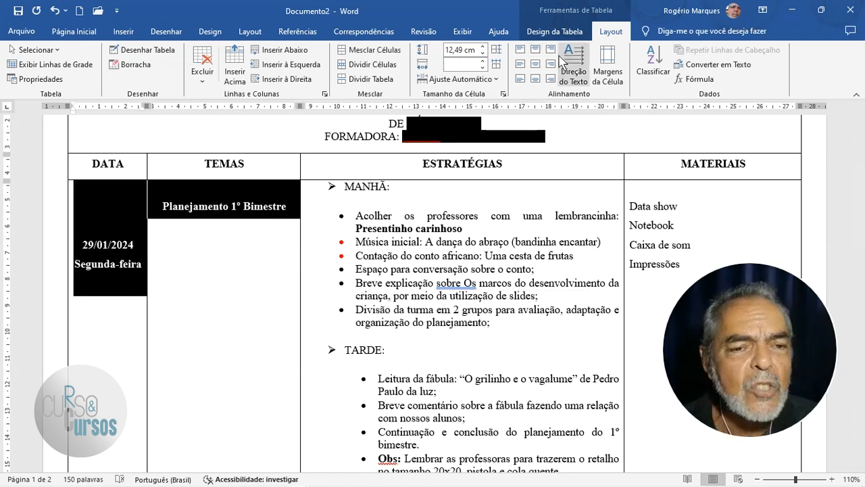
{"action": "left_click", "coordinate": [536, 66]}
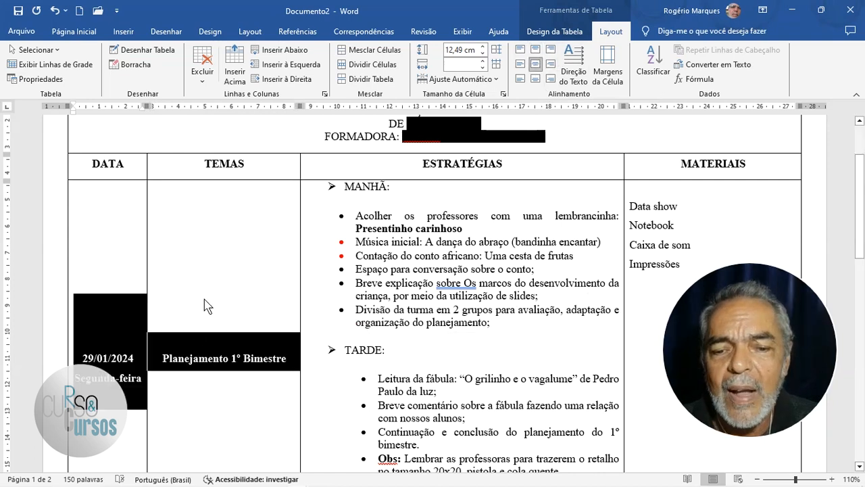
{"action": "scroll", "coordinate": [206, 300], "scroll_direction": "down", "scroll_amount": 2}
{"action": "scroll", "coordinate": [207, 303], "scroll_direction": "up", "scroll_amount": 2}
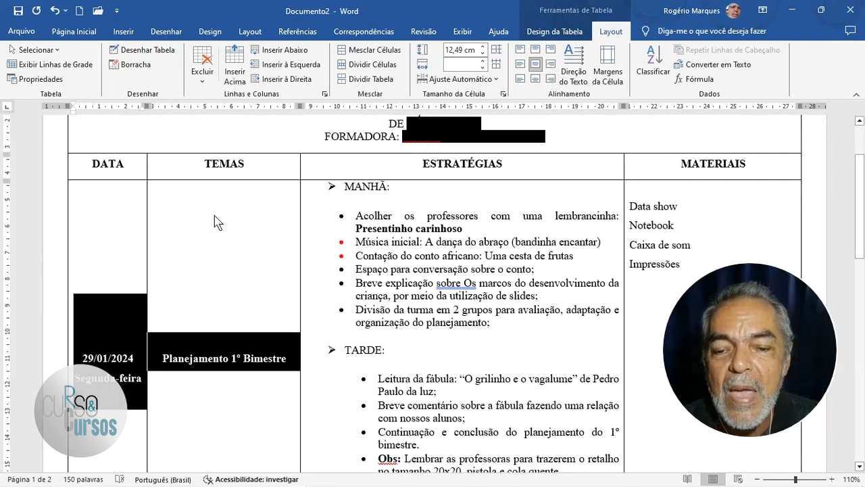
{"action": "left_click", "coordinate": [225, 401]}
Delete the empty line after the last TARDE item, "Concluir com a música", in the ESTRATÉGIAS cell
{"action": "scroll", "coordinate": [226, 402], "scroll_direction": "down", "scroll_amount": 2}
{"action": "scroll", "coordinate": [226, 401], "scroll_direction": "down", "scroll_amount": 1}
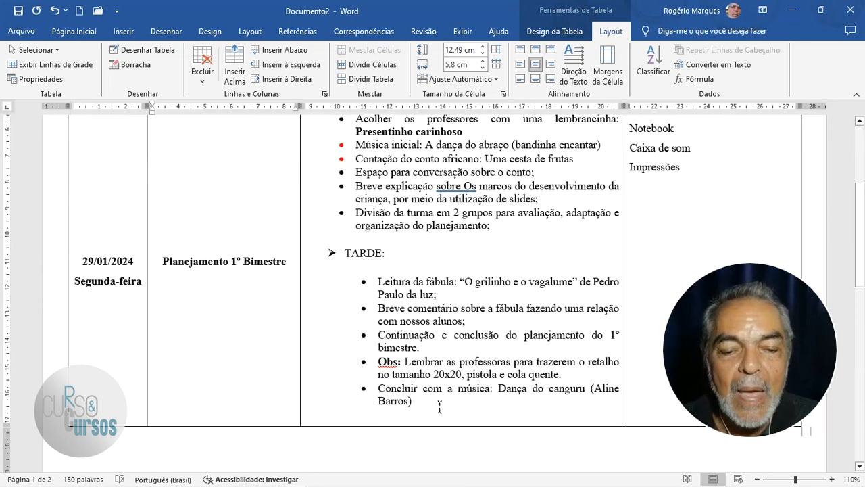
{"action": "scroll", "coordinate": [431, 399], "scroll_direction": "down", "scroll_amount": 1}
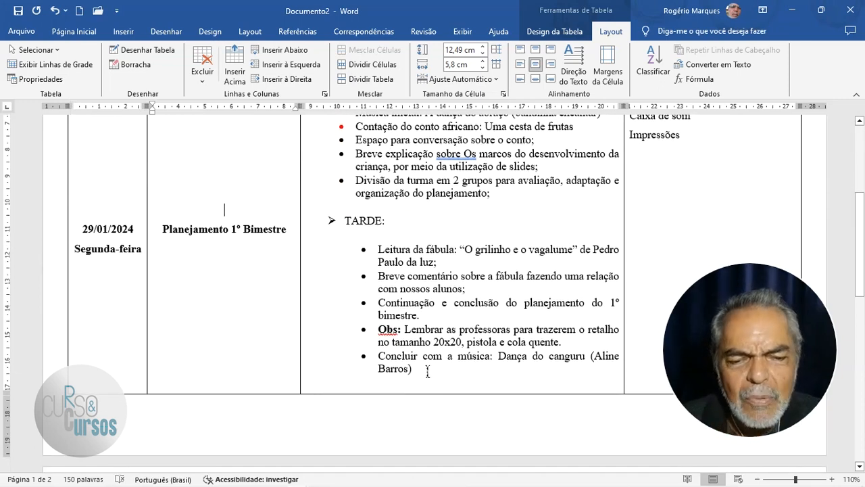
{"action": "left_click", "coordinate": [427, 370]}
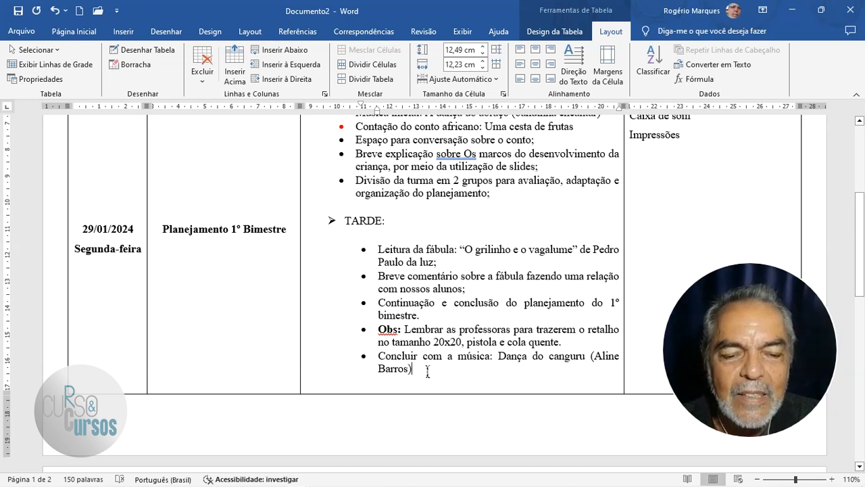
{"action": "key", "text": "Delete"}
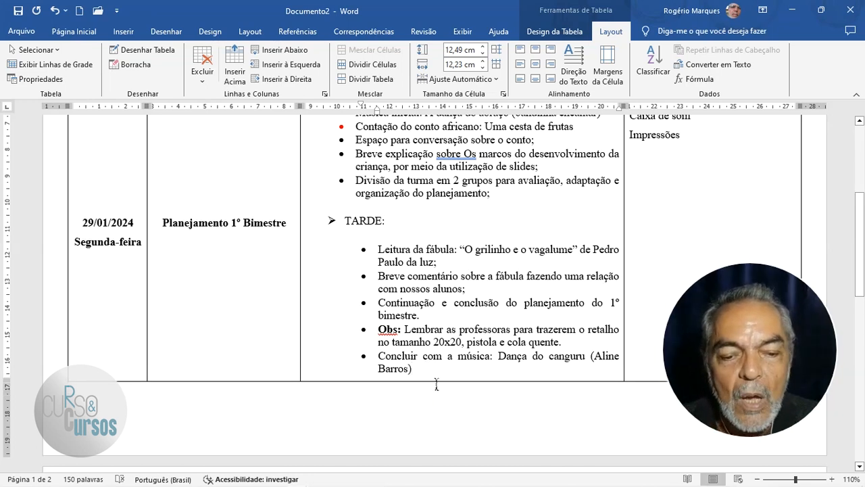
Try increasing the planning content row's height to 13,74 cm, and undo the change
{"action": "left_click_drag", "start_coordinate": [439, 379], "coordinate": [442, 412]}
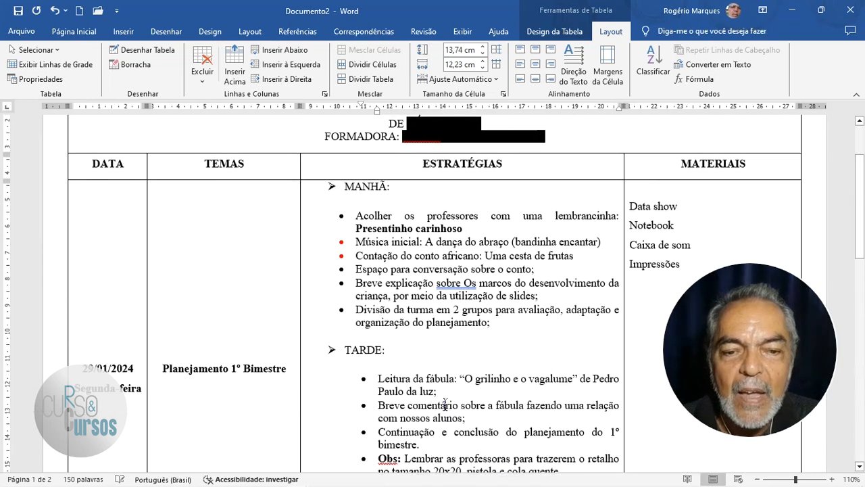
{"action": "scroll", "coordinate": [448, 405], "scroll_direction": "down", "scroll_amount": 3}
{"action": "key", "text": "ctrl+z"}
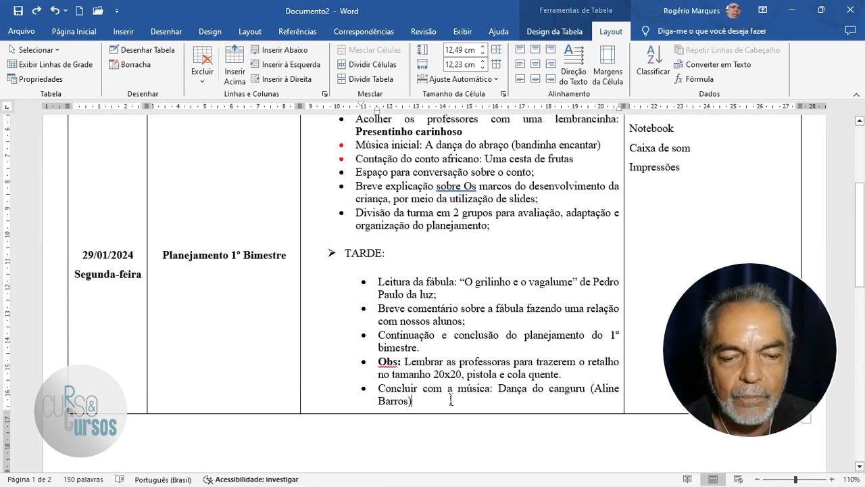
{"action": "scroll", "coordinate": [455, 405], "scroll_direction": "up", "scroll_amount": 3}
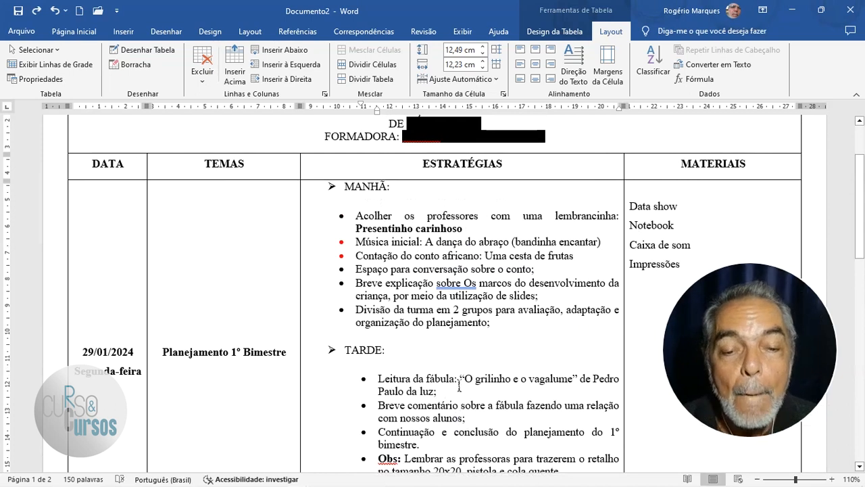
Add a blank line without bullet or indent above "MANHÃ:" in the ESTRATÉGIAS cell
{"action": "left_click", "coordinate": [345, 187]}
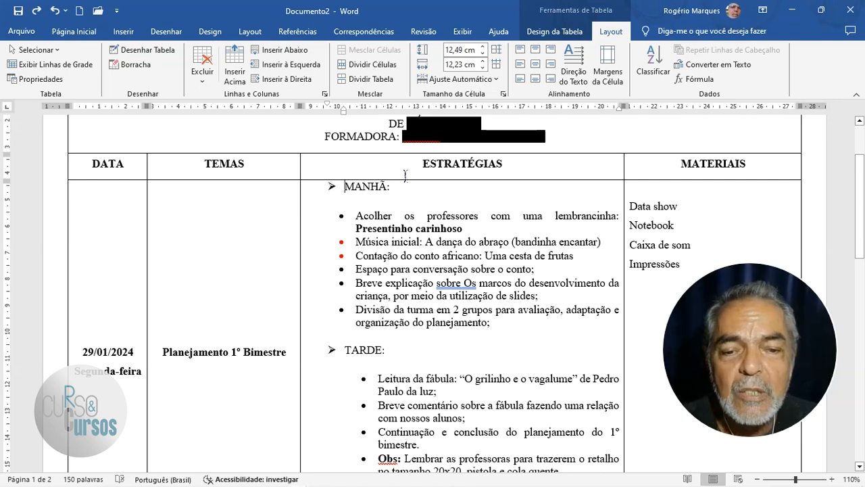
{"action": "key", "text": "Return"}
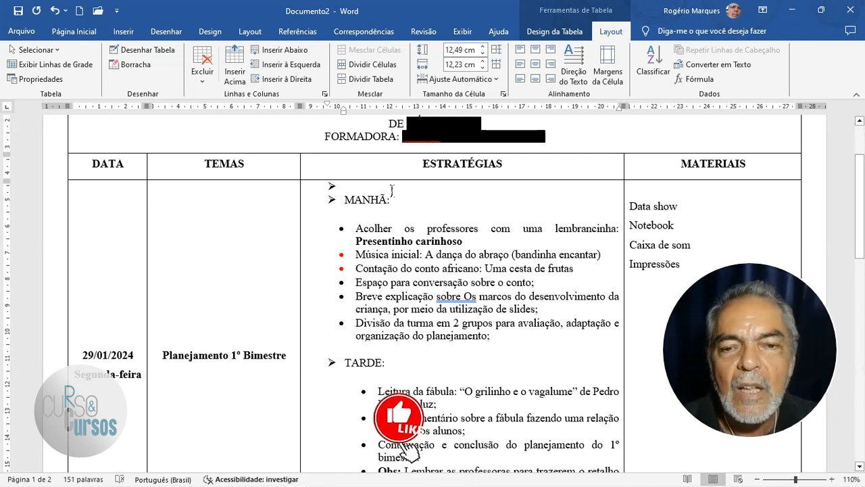
{"action": "left_click", "coordinate": [77, 34]}
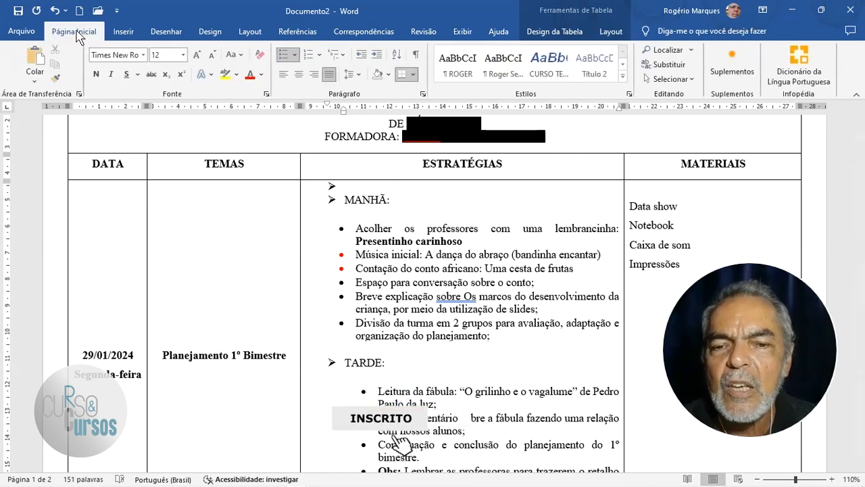
{"action": "left_click", "coordinate": [286, 59]}
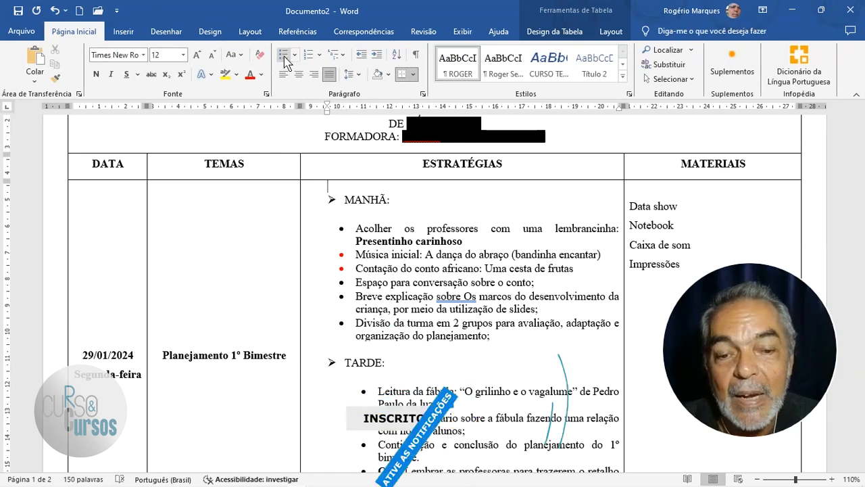
{"action": "left_click", "coordinate": [286, 59]}
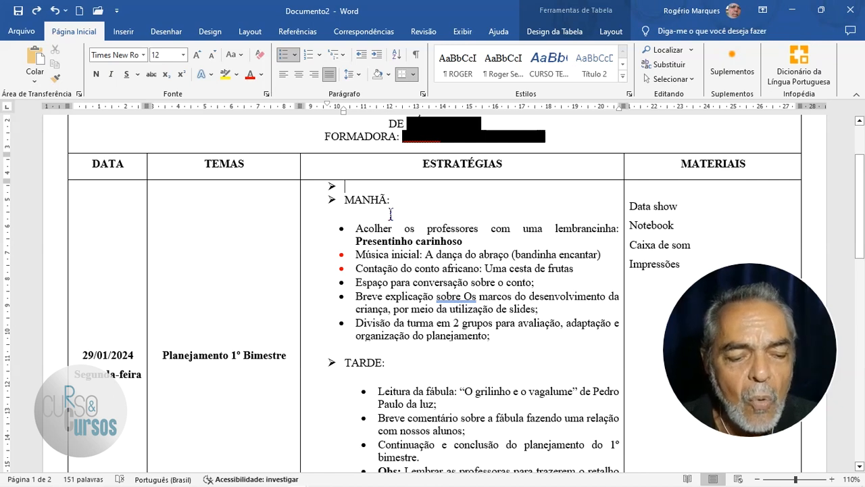
{"action": "key", "text": "ctrl+z"}
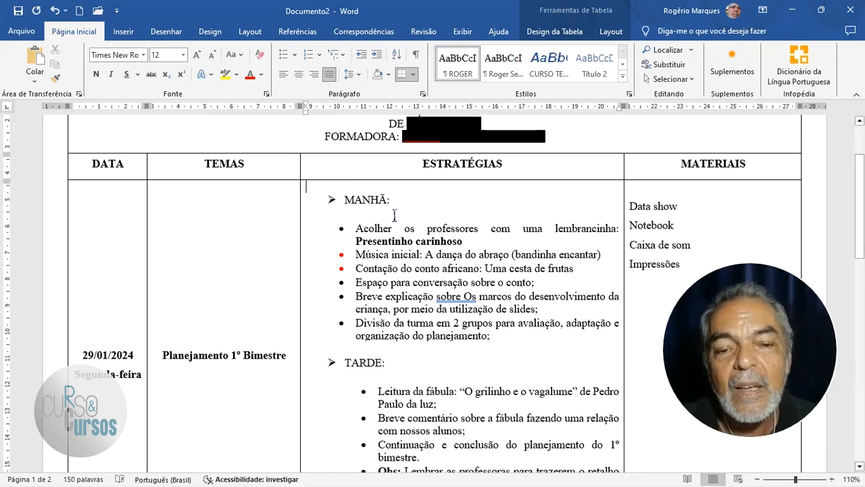
Add a blank line without a bullet after the last TARDE item in the ESTRATÉGIAS cell
{"action": "scroll", "coordinate": [392, 203], "scroll_direction": "down", "scroll_amount": 1}
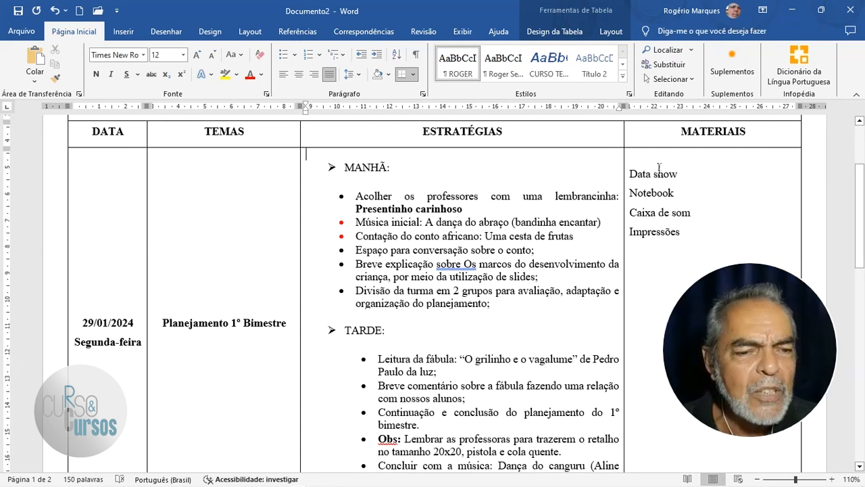
{"action": "scroll", "coordinate": [269, 301], "scroll_direction": "down", "scroll_amount": 5}
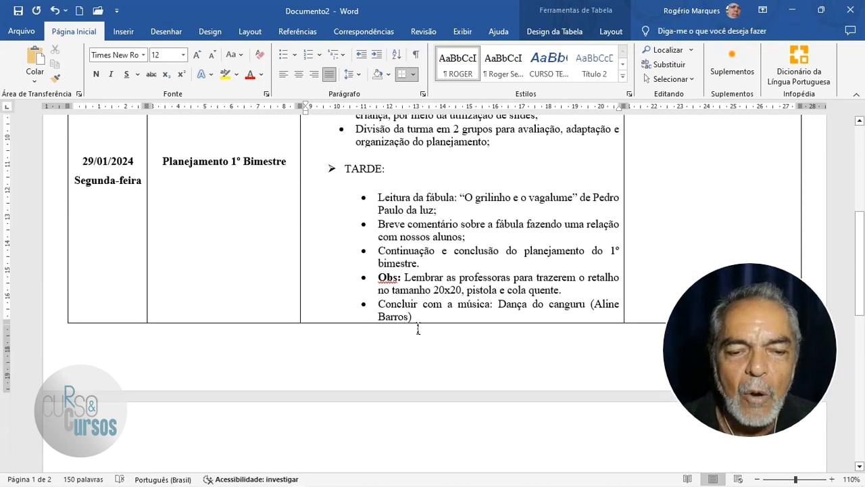
{"action": "left_click", "coordinate": [425, 318]}
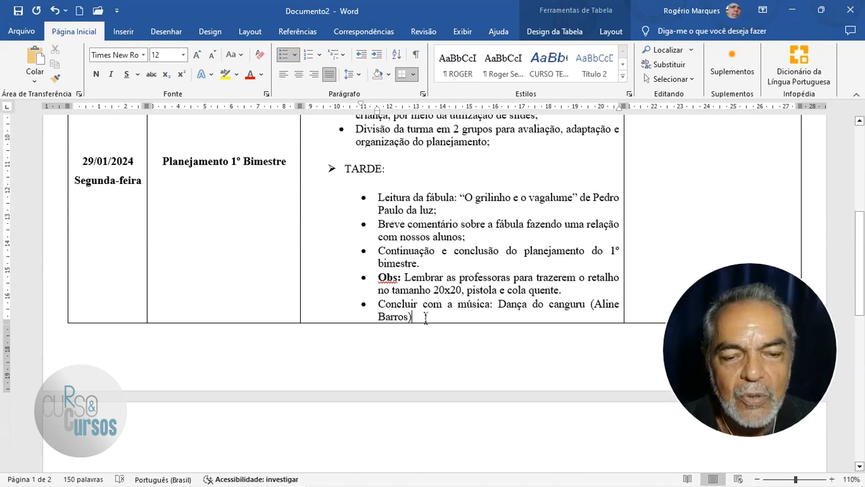
{"action": "key", "text": "Return"}
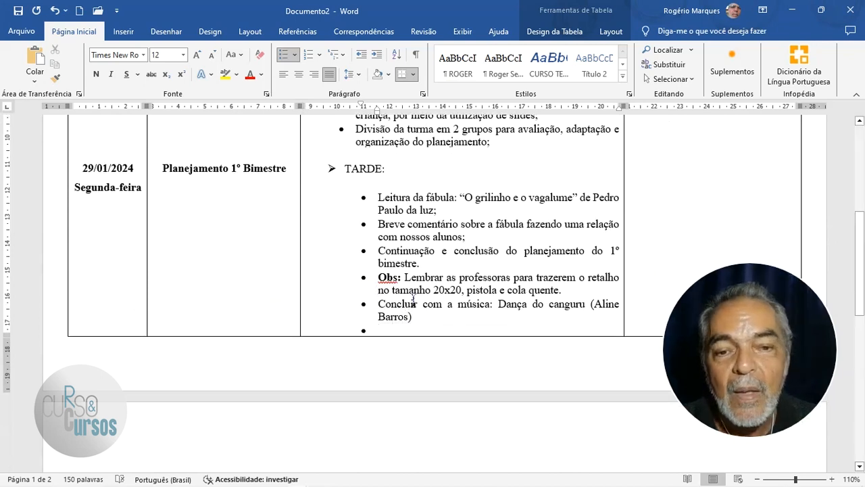
{"action": "left_click", "coordinate": [285, 57]}
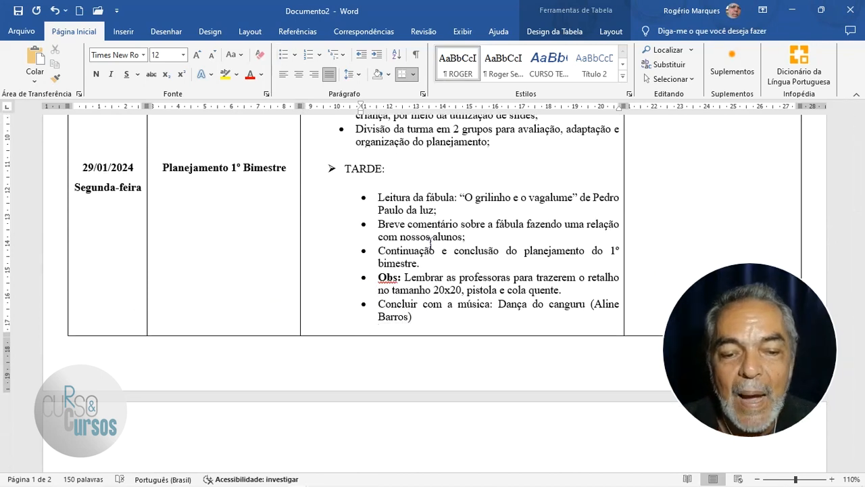
{"action": "scroll", "coordinate": [449, 262], "scroll_direction": "up", "scroll_amount": 5}
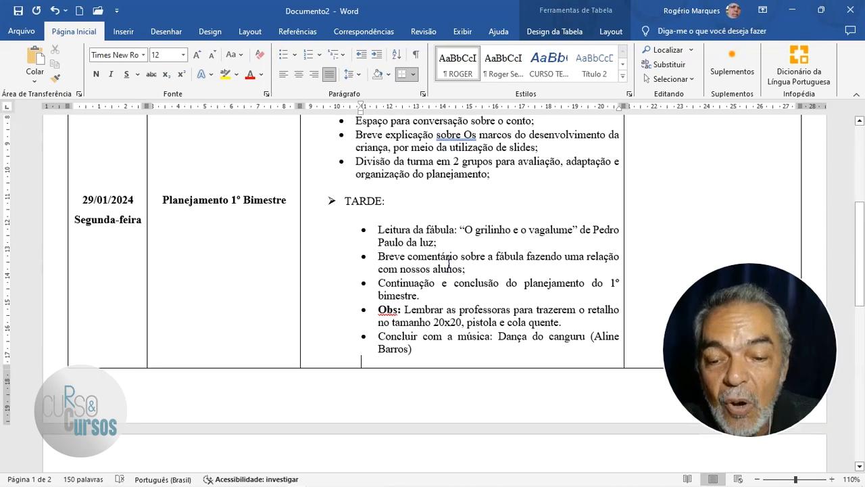
{"action": "scroll", "coordinate": [449, 262], "scroll_direction": "up", "scroll_amount": 4}
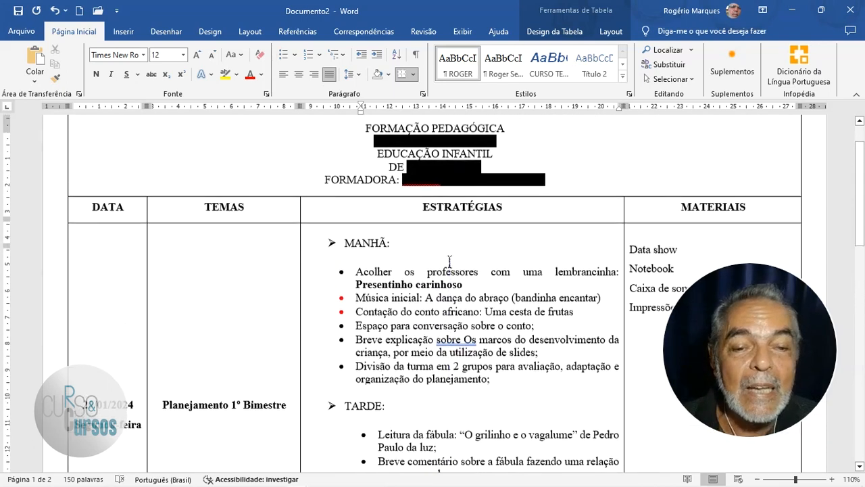
{"action": "scroll", "coordinate": [432, 256], "scroll_direction": "down", "scroll_amount": 2}
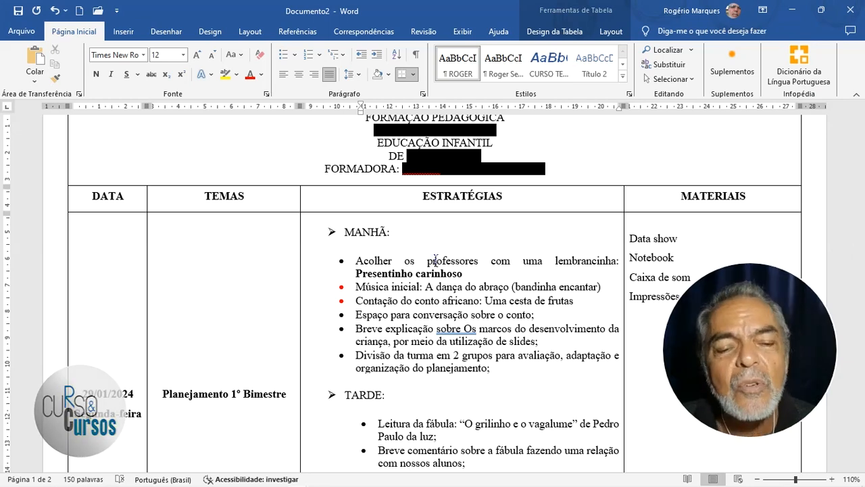
{"action": "scroll", "coordinate": [435, 259], "scroll_direction": "up", "scroll_amount": 2}
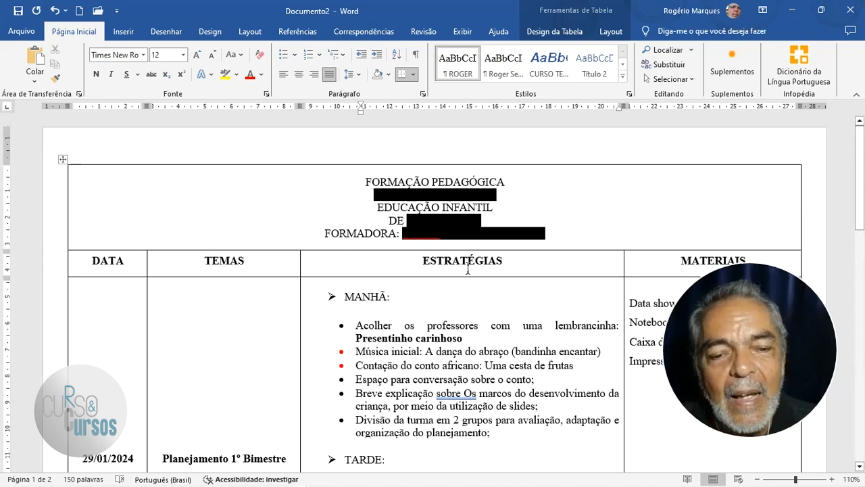
Try adding blank lines below the table on the second page until a third page starts
{"action": "scroll", "coordinate": [467, 268], "scroll_direction": "down", "scroll_amount": 12}
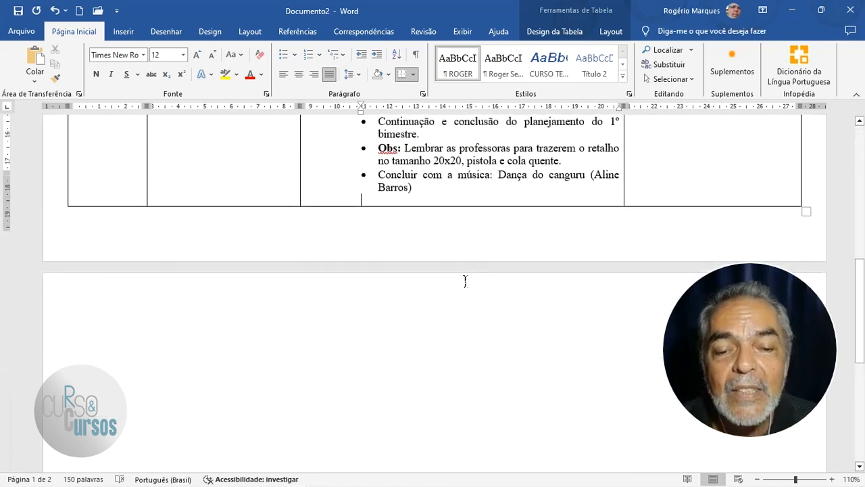
{"action": "scroll", "coordinate": [456, 294], "scroll_direction": "down", "scroll_amount": 1}
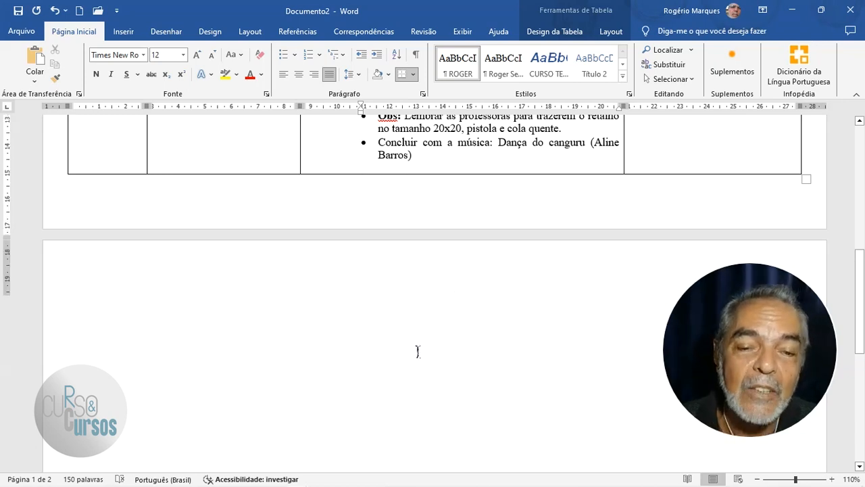
{"action": "scroll", "coordinate": [416, 351], "scroll_direction": "up", "scroll_amount": 4}
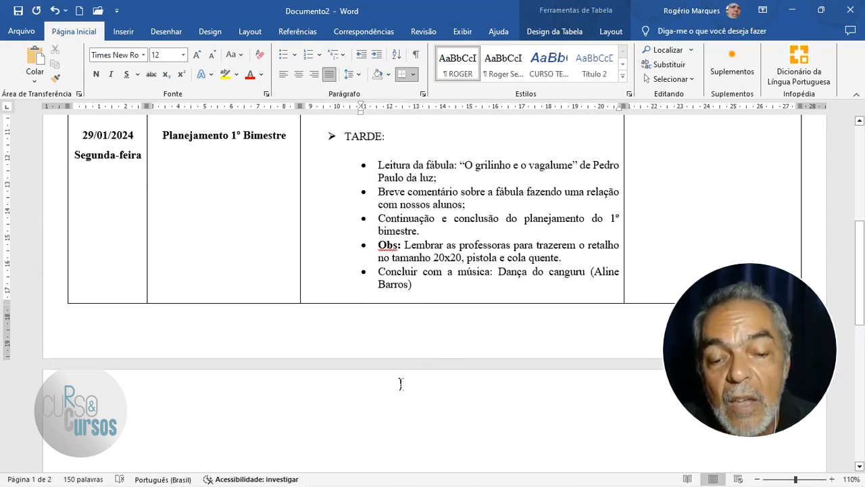
{"action": "scroll", "coordinate": [400, 383], "scroll_direction": "down", "scroll_amount": 4}
{"action": "left_click", "coordinate": [398, 275]}
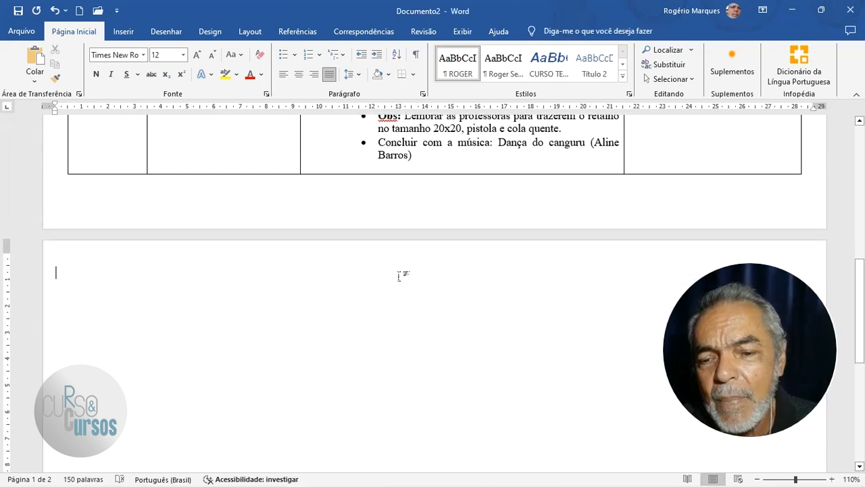
{"action": "scroll", "coordinate": [399, 275], "scroll_direction": "down", "scroll_amount": 3}
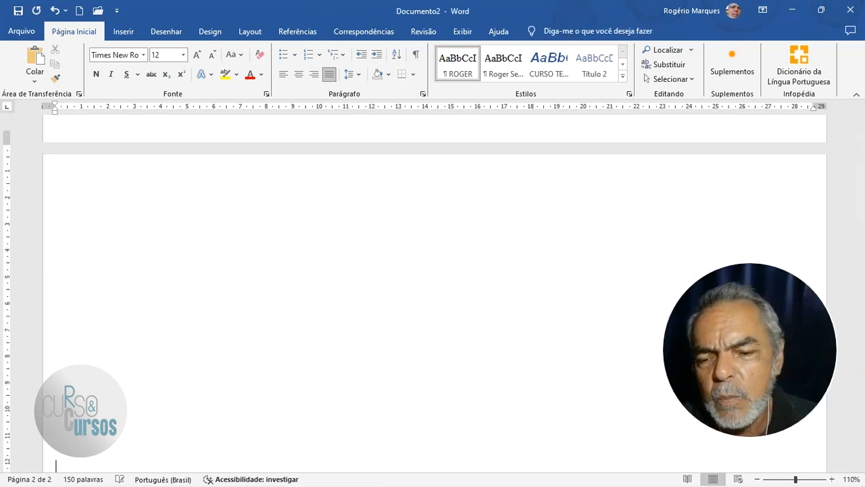
{"action": "key", "text": "Return"}
{"action": "key", "text": "Return"}
{"action": "key", "text": "Return"}
{"action": "key", "text": "Return"}
{"action": "key", "text": "Return"}
{"action": "key", "text": "Return"}
{"action": "key", "text": "Return"}
{"action": "key", "text": "Return"}
{"action": "key", "text": "Return"}
{"action": "key", "text": "Return"}
{"action": "key", "text": "Return"}
{"action": "key", "text": "Return"}
{"action": "key", "text": "Return"}
{"action": "key", "text": "Return"}
{"action": "key", "text": "Return"}
{"action": "key", "text": "Return"}
{"action": "key", "text": "Return"}
{"action": "key", "text": "Return"}
{"action": "key", "text": "Return"}
{"action": "key", "text": "Return"}
{"action": "key", "text": "Return"}
{"action": "key", "text": "Return"}
{"action": "key", "text": "Return"}
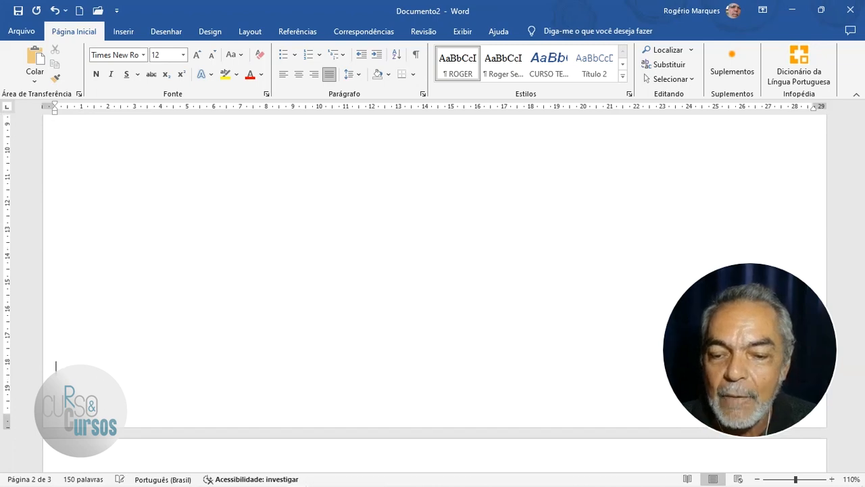
{"action": "scroll", "coordinate": [236, 402], "scroll_direction": "down", "scroll_amount": 3}
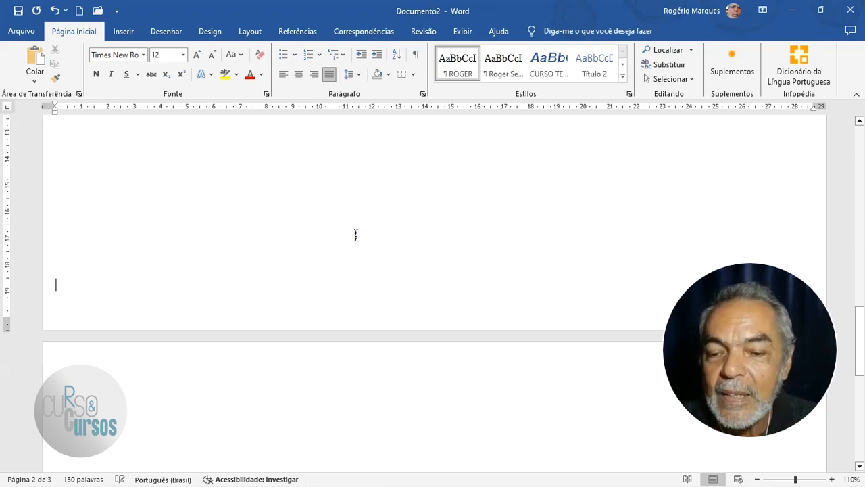
{"action": "scroll", "coordinate": [357, 235], "scroll_direction": "up", "scroll_amount": 4}
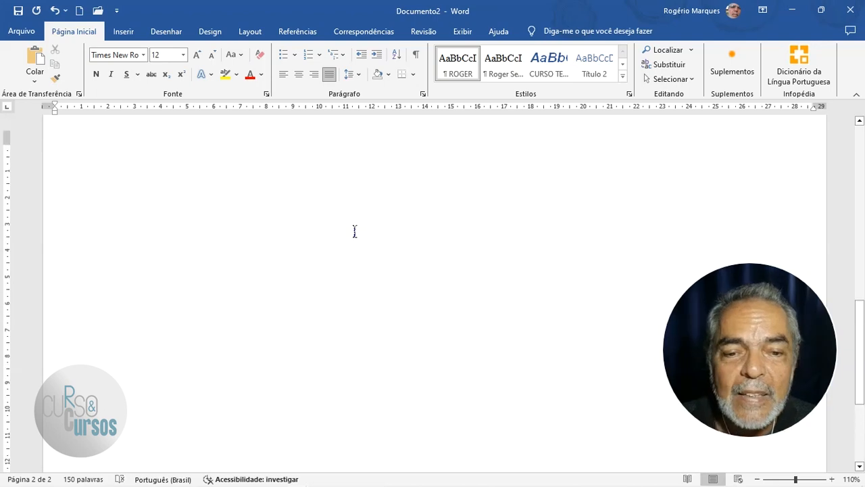
Switch to the PLANEJAMENTO PARA DICAS TABELA document and examine the 30/01/2024 planning row on its second page
{"action": "scroll", "coordinate": [355, 233], "scroll_direction": "up", "scroll_amount": 15}
{"action": "scroll", "coordinate": [362, 253], "scroll_direction": "up", "scroll_amount": 10}
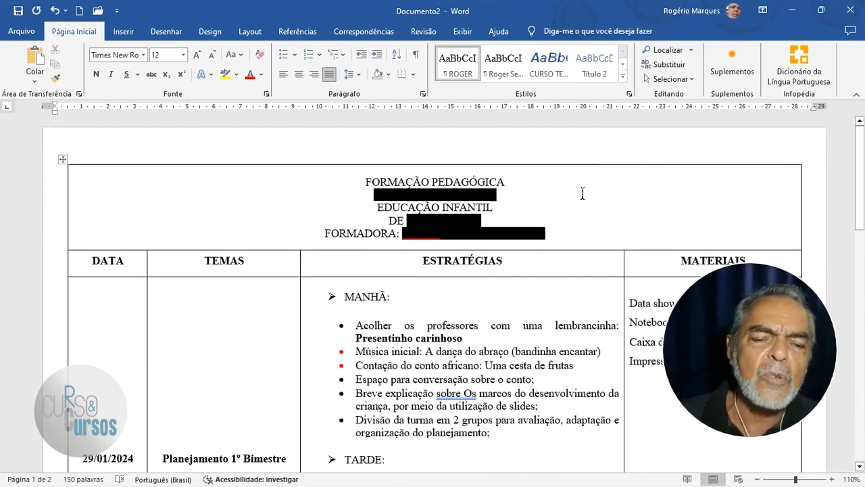
{"action": "scroll", "coordinate": [415, 290], "scroll_direction": "down", "scroll_amount": 5}
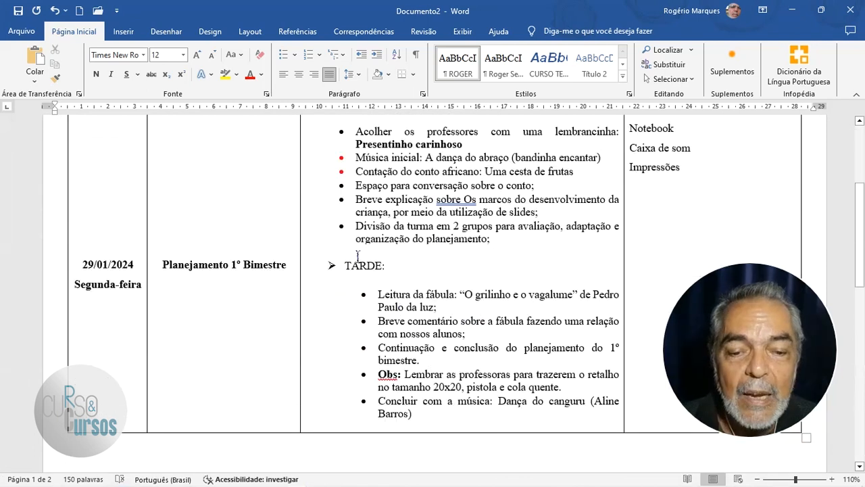
{"action": "mouse_move", "coordinate": [424, 485]}
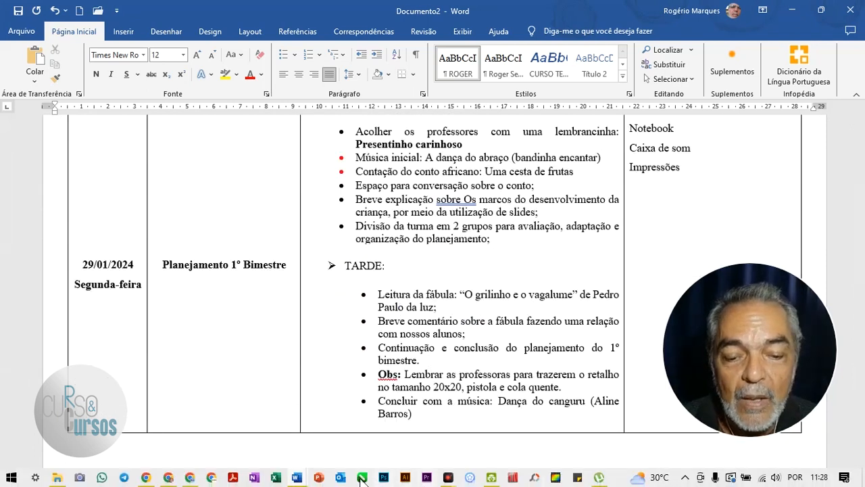
{"action": "mouse_move", "coordinate": [297, 478]}
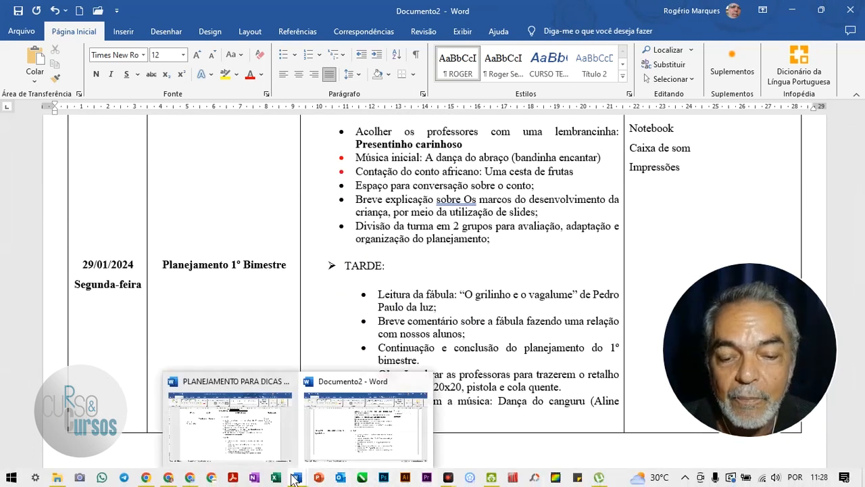
{"action": "left_click", "coordinate": [256, 440]}
{"action": "scroll", "coordinate": [351, 283], "scroll_direction": "down", "scroll_amount": 10}
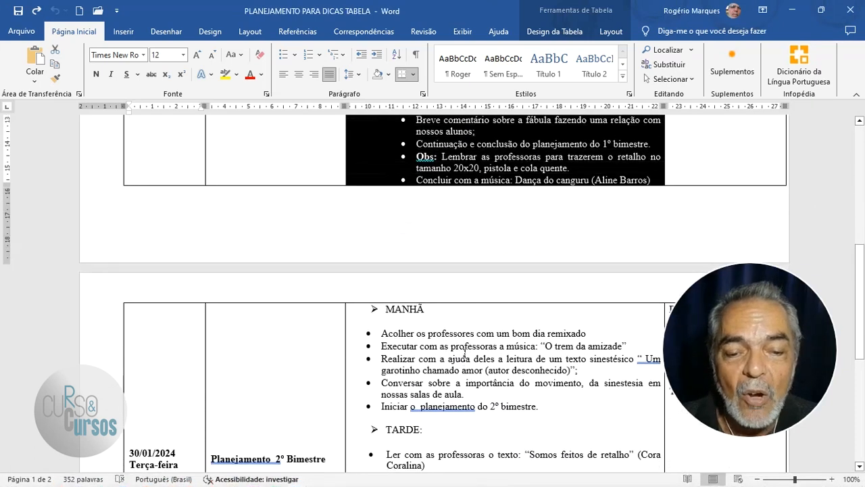
{"action": "left_click", "coordinate": [456, 317]}
{"action": "scroll", "coordinate": [457, 317], "scroll_direction": "down", "scroll_amount": 3}
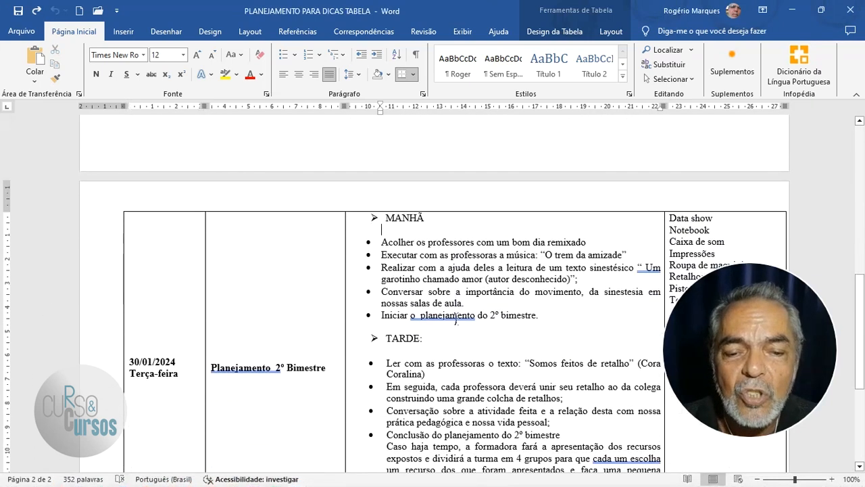
{"action": "scroll", "coordinate": [455, 316], "scroll_direction": "down", "scroll_amount": 4}
{"action": "scroll", "coordinate": [455, 317], "scroll_direction": "up", "scroll_amount": 4}
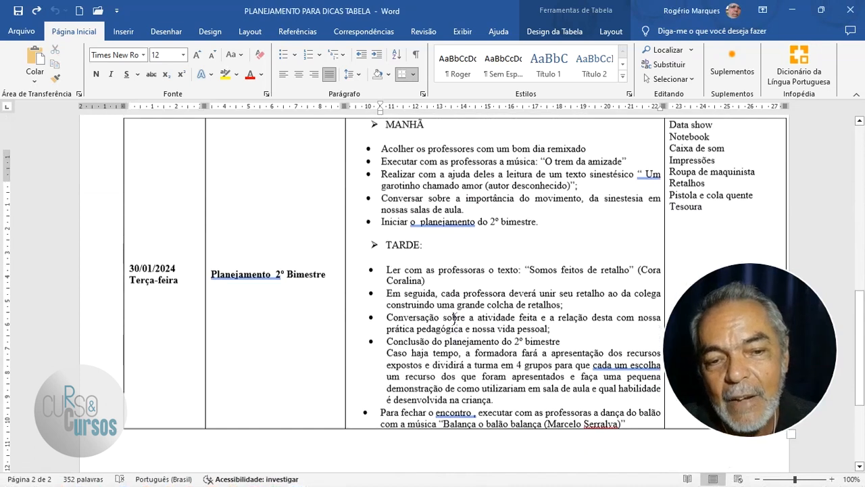
{"action": "scroll", "coordinate": [454, 317], "scroll_direction": "down", "scroll_amount": 3}
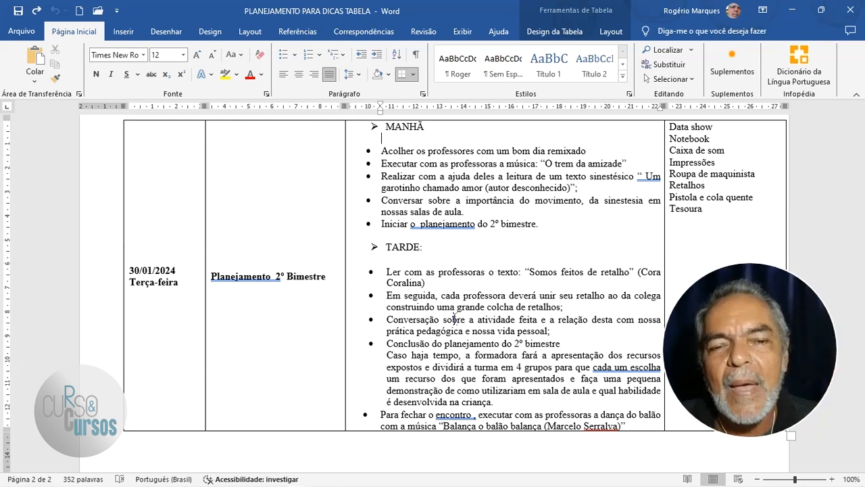
{"action": "scroll", "coordinate": [454, 319], "scroll_direction": "up", "scroll_amount": 13}
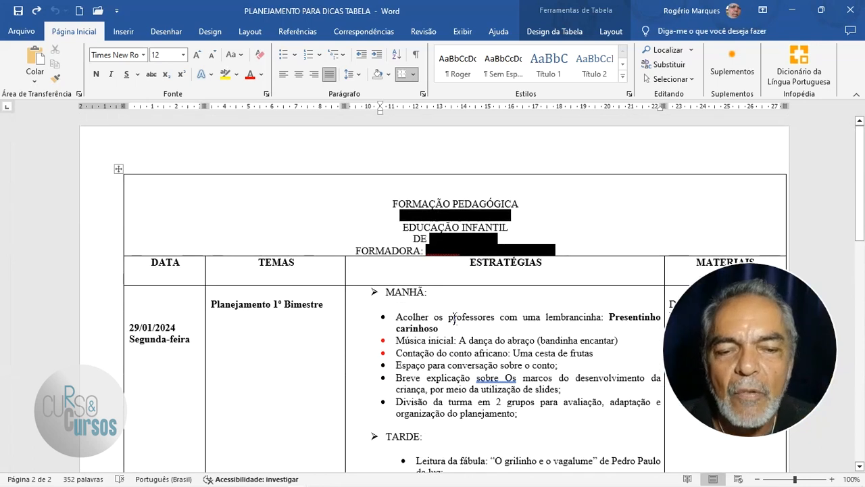
Switch back to Documento2 and copy the entire planning table
{"action": "mouse_move", "coordinate": [307, 482]}
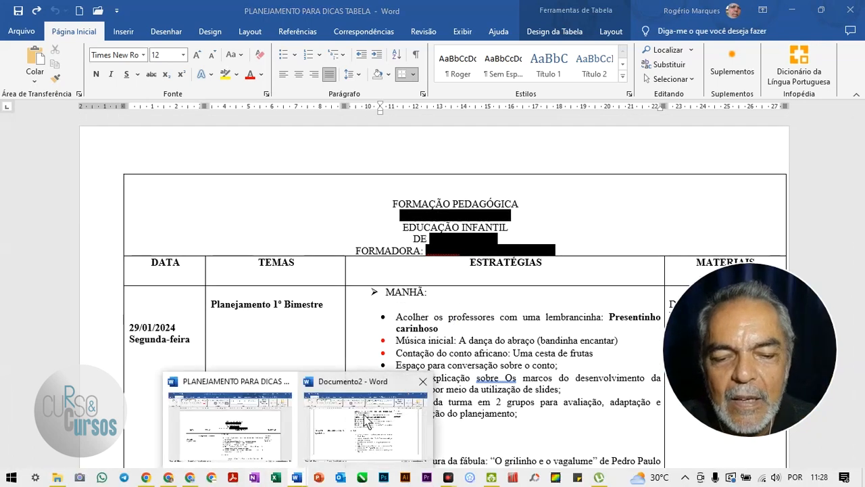
{"action": "left_click", "coordinate": [368, 461]}
{"action": "scroll", "coordinate": [357, 307], "scroll_direction": "up", "scroll_amount": 3}
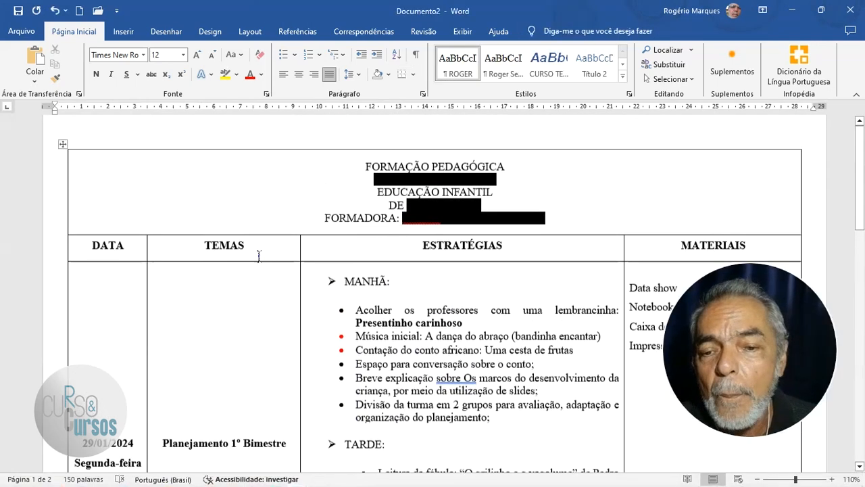
{"action": "left_click", "coordinate": [63, 161]}
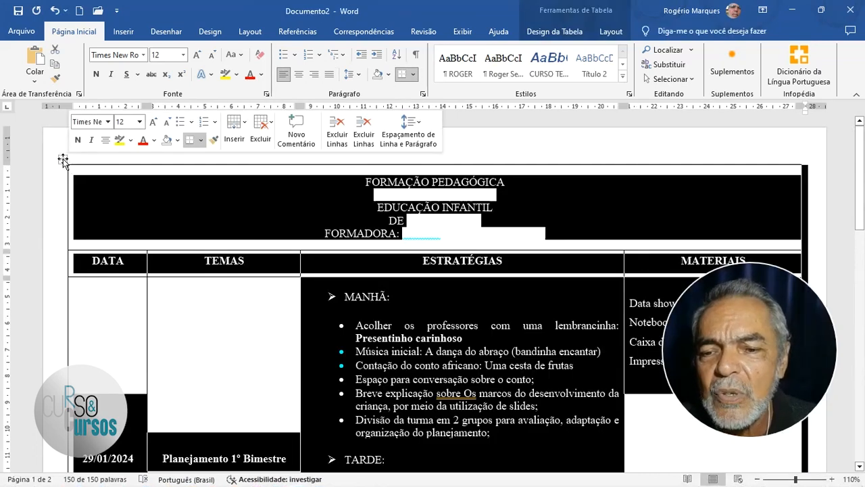
{"action": "scroll", "coordinate": [552, 304], "scroll_direction": "down", "scroll_amount": 1}
{"action": "scroll", "coordinate": [551, 296], "scroll_direction": "down", "scroll_amount": 8}
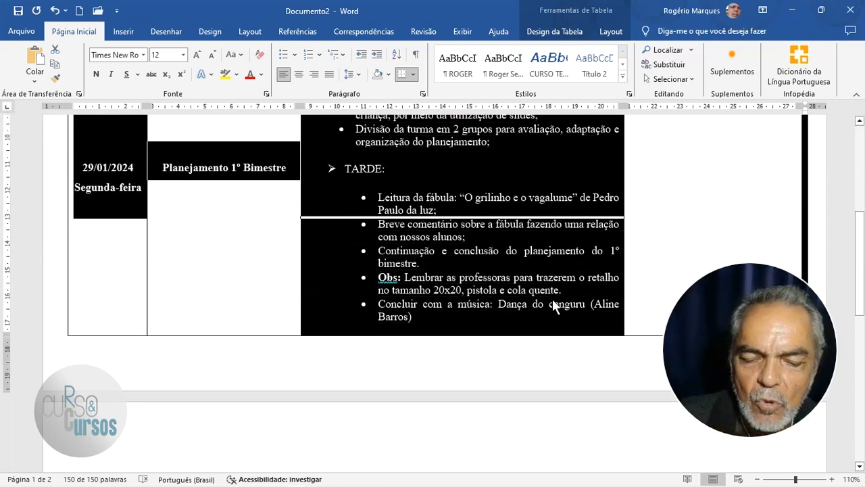
{"action": "key", "text": "ctrl+c"}
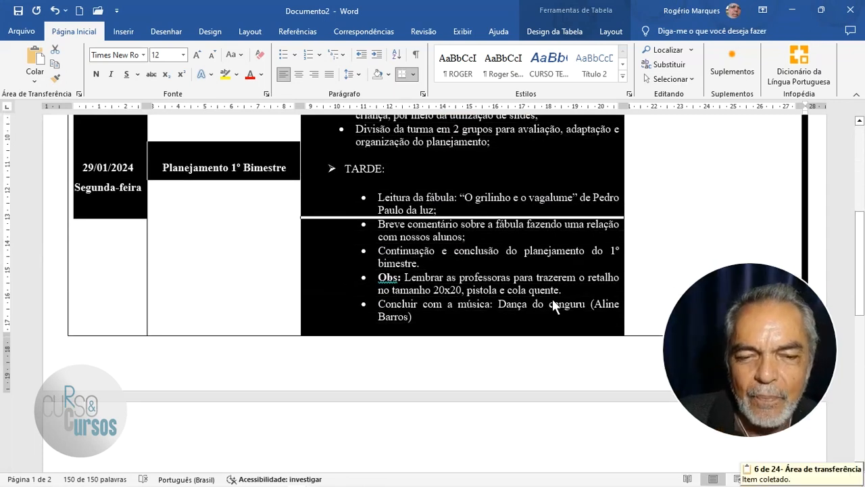
Paste the copied planning table at the beginning of the blank second page
{"action": "left_click", "coordinate": [343, 429]}
{"action": "scroll", "coordinate": [376, 378], "scroll_direction": "down", "scroll_amount": 2}
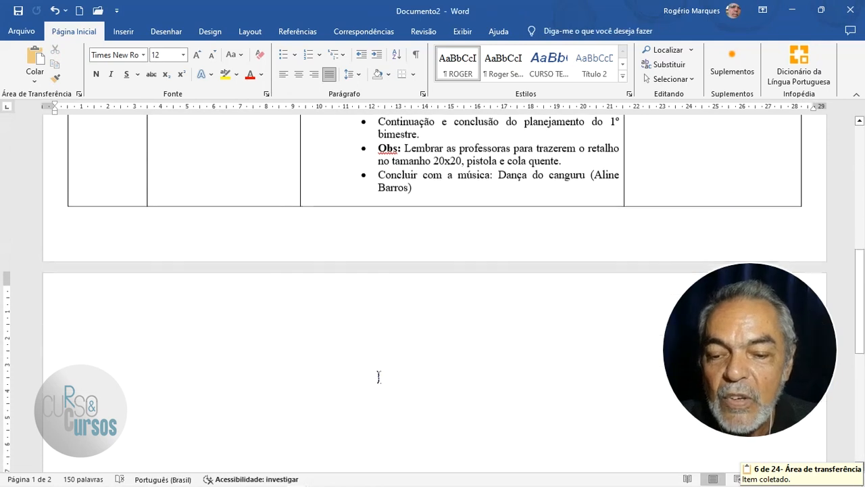
{"action": "scroll", "coordinate": [376, 347], "scroll_direction": "down", "scroll_amount": 1}
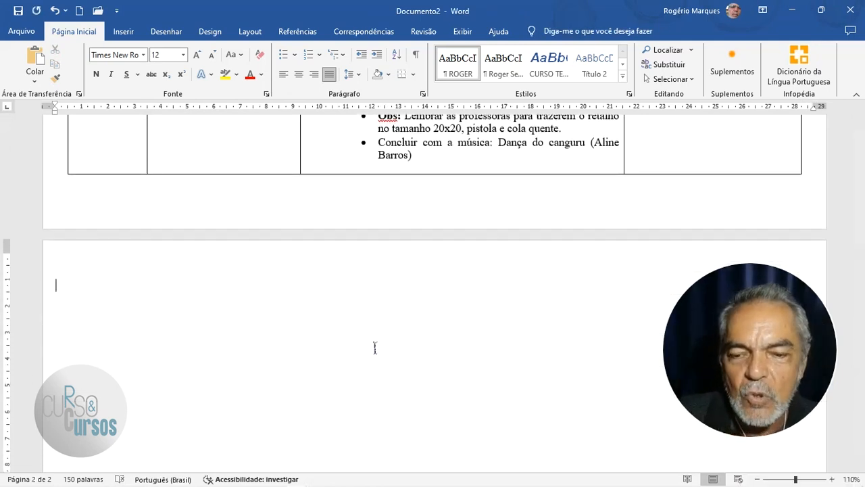
{"action": "key", "text": "ctrl+v"}
{"action": "scroll", "coordinate": [375, 348], "scroll_direction": "down", "scroll_amount": 3}
{"action": "scroll", "coordinate": [375, 348], "scroll_direction": "up", "scroll_amount": 10}
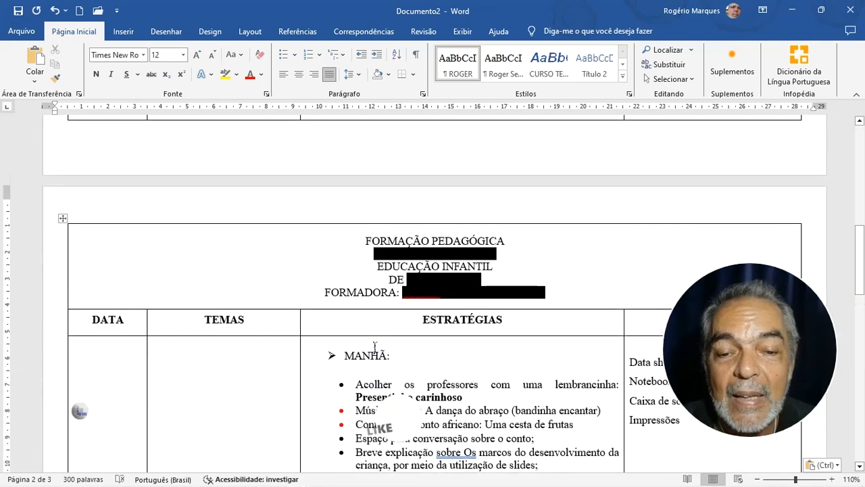
{"action": "scroll", "coordinate": [375, 346], "scroll_direction": "up", "scroll_amount": 15}
{"action": "scroll", "coordinate": [371, 337], "scroll_direction": "down", "scroll_amount": 6}
{"action": "scroll", "coordinate": [371, 338], "scroll_direction": "down", "scroll_amount": 10}
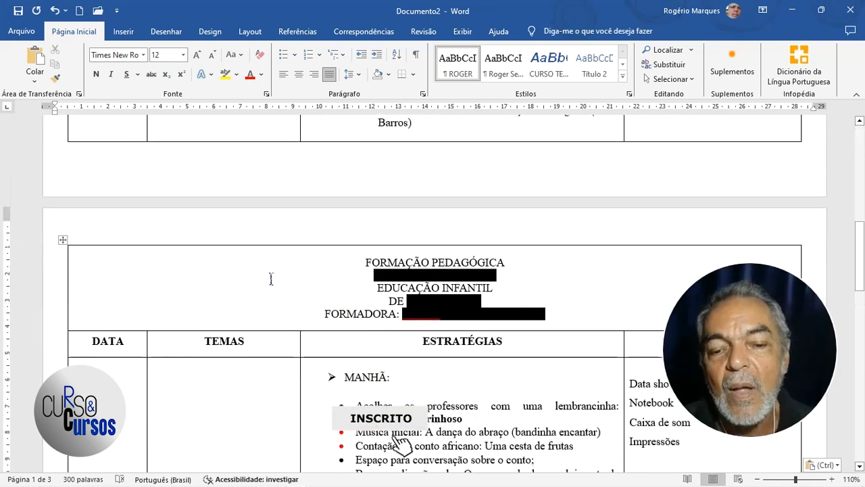
Try clearing all the heading text from the pasted table's merged top cell, and undo the deletion
{"action": "left_click", "coordinate": [270, 279]}
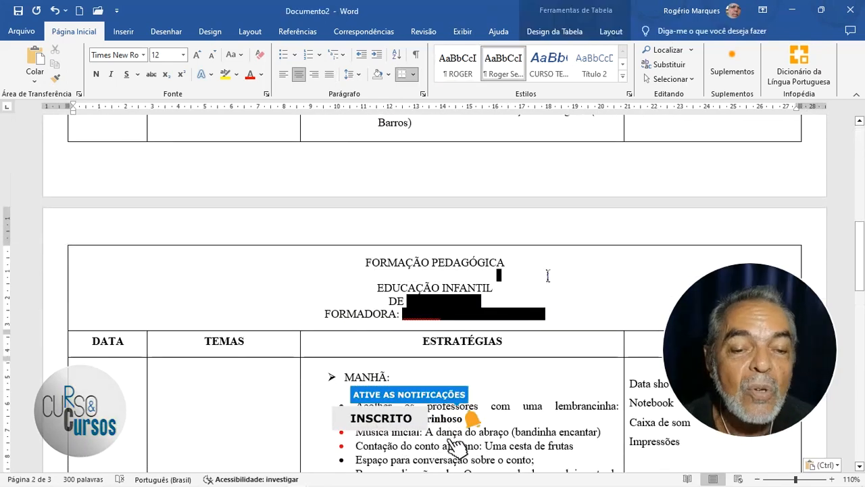
{"action": "key", "text": "ctrl+v"}
{"action": "left_click_drag", "start_coordinate": [365, 262], "coordinate": [585, 317]}
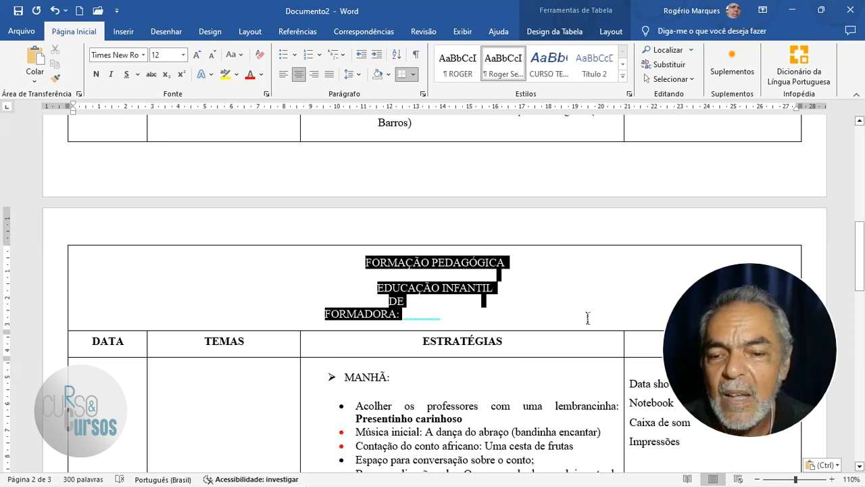
{"action": "key", "text": "Delete"}
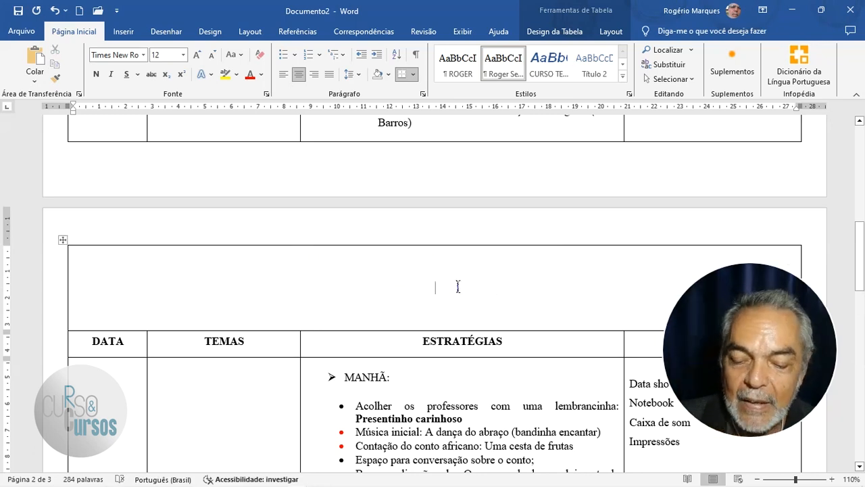
{"action": "key", "text": "ctrl+z"}
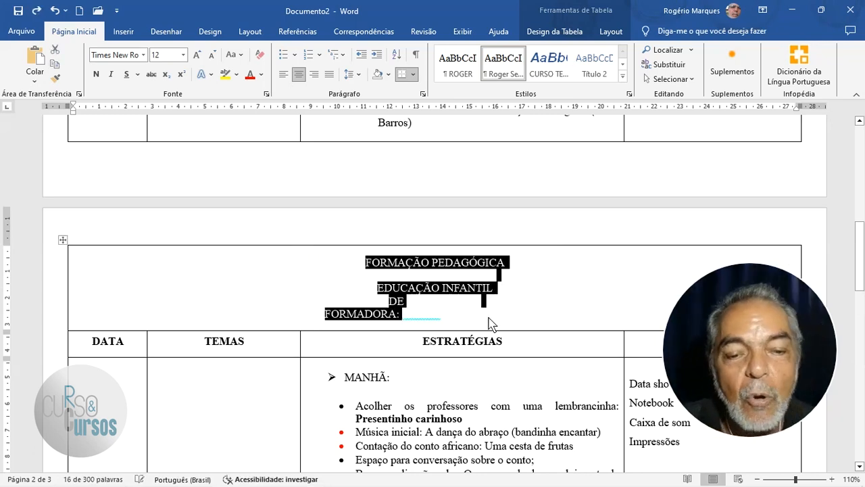
Delete the merged FORMAÇÃO PEDAGÓGICA heading row from the pasted table on the second page
{"action": "left_click", "coordinate": [558, 302]}
{"action": "left_click", "coordinate": [611, 31]}
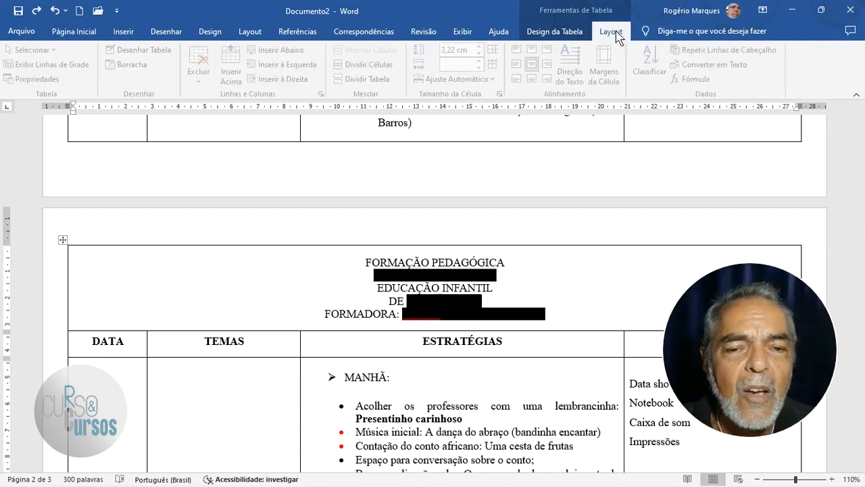
{"action": "left_click", "coordinate": [203, 73]}
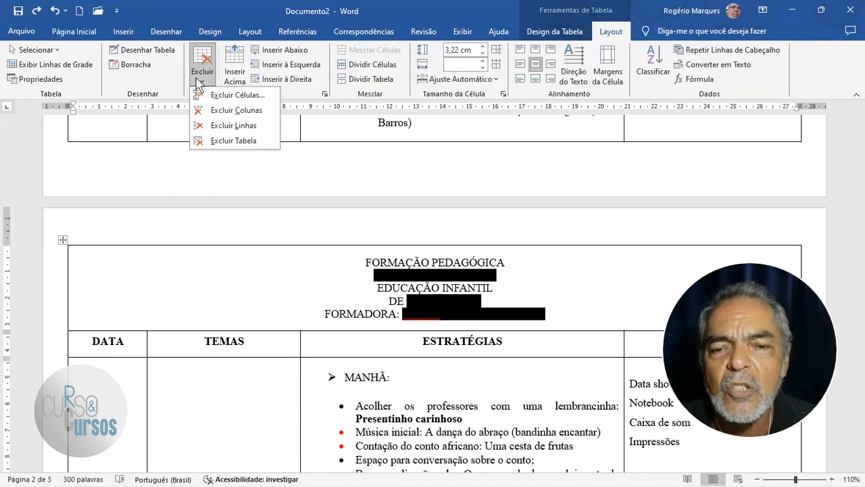
{"action": "left_click", "coordinate": [242, 124]}
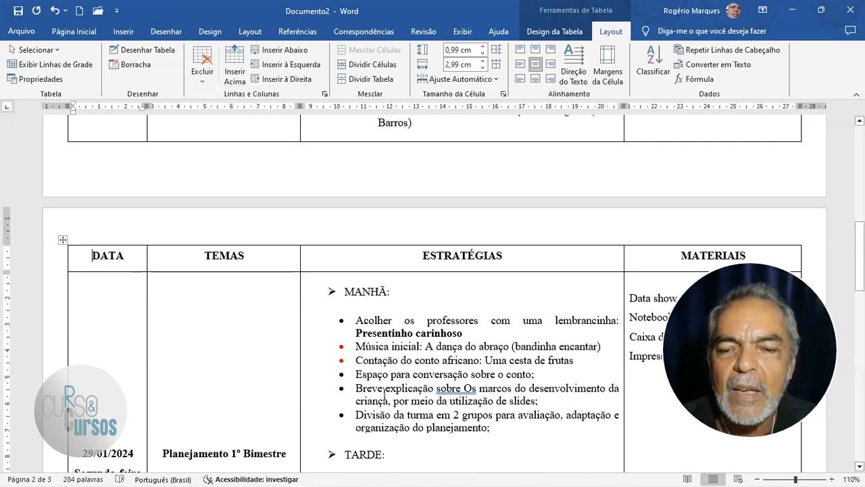
{"action": "scroll", "coordinate": [380, 352], "scroll_direction": "down", "scroll_amount": 1}
{"action": "scroll", "coordinate": [379, 352], "scroll_direction": "down", "scroll_amount": 20}
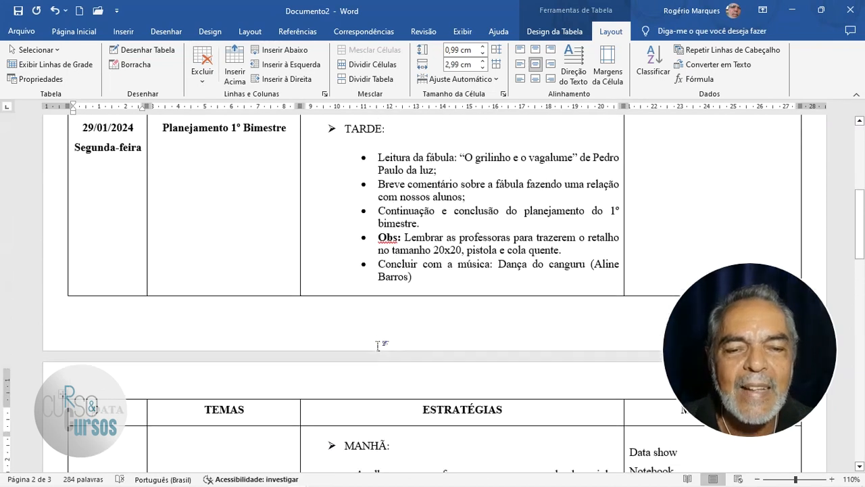
{"action": "scroll", "coordinate": [379, 346], "scroll_direction": "down", "scroll_amount": 3}
{"action": "scroll", "coordinate": [366, 297], "scroll_direction": "up", "scroll_amount": 5}
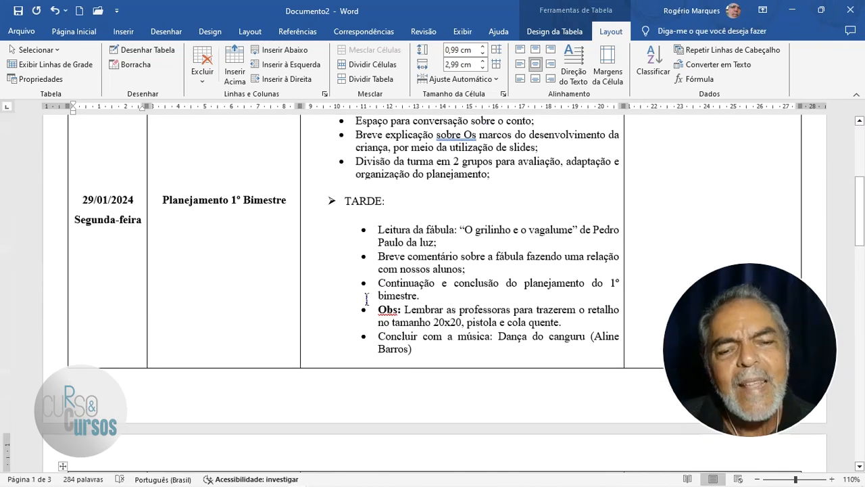
Compare the first-page planning table with its pasted copy on the second page, checking layout and content
{"action": "scroll", "coordinate": [365, 290], "scroll_direction": "down", "scroll_amount": 3}
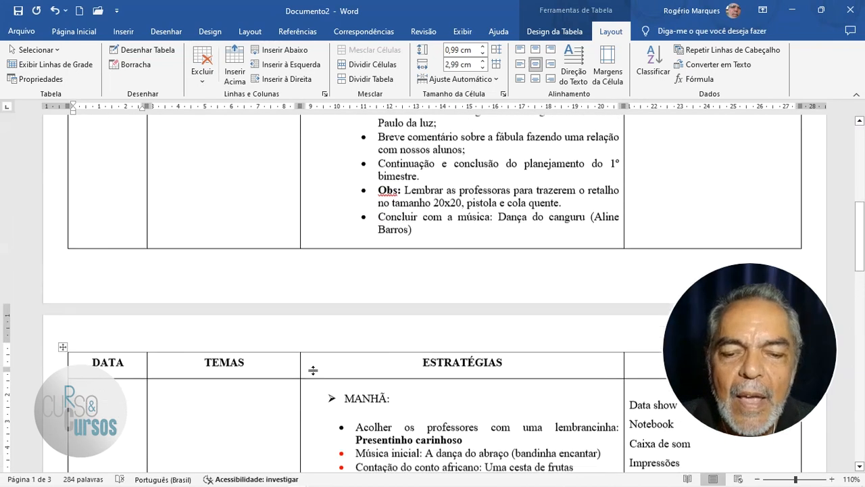
{"action": "scroll", "coordinate": [496, 354], "scroll_direction": "down", "scroll_amount": 3}
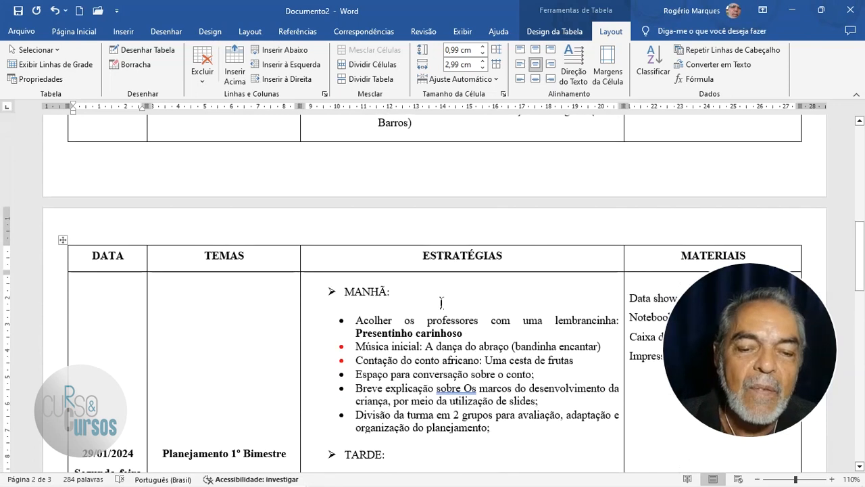
{"action": "scroll", "coordinate": [444, 430], "scroll_direction": "up", "scroll_amount": 2}
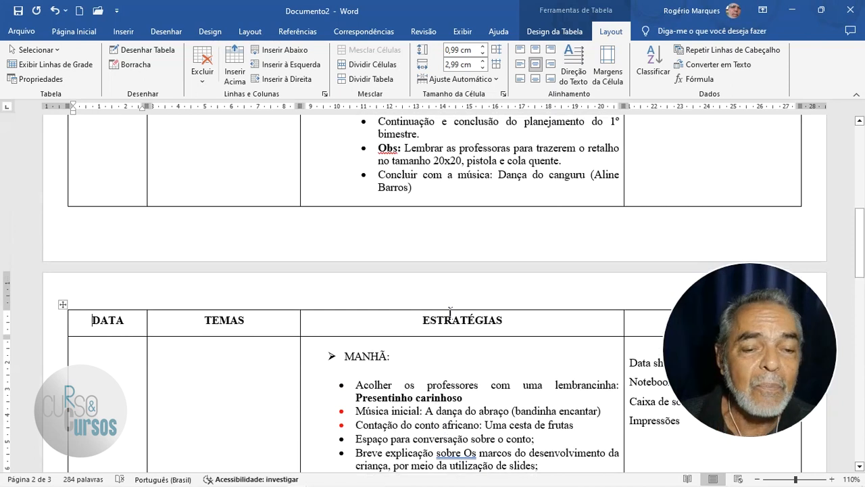
{"action": "scroll", "coordinate": [471, 226], "scroll_direction": "down", "scroll_amount": 5}
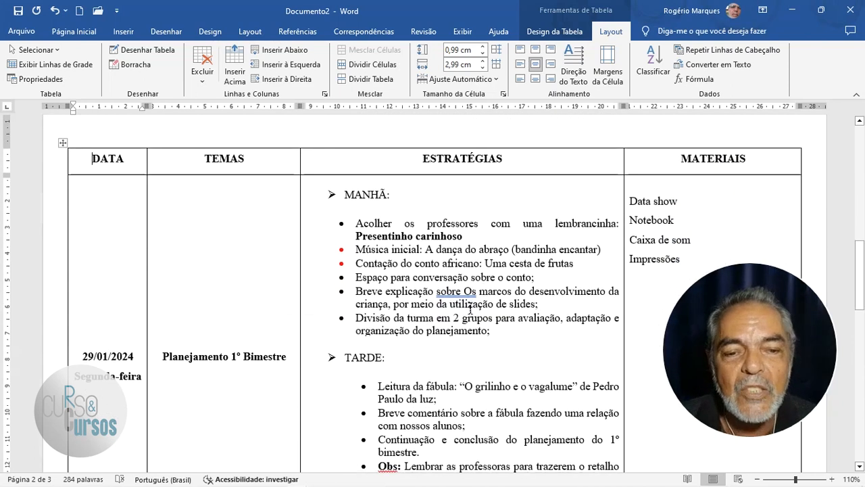
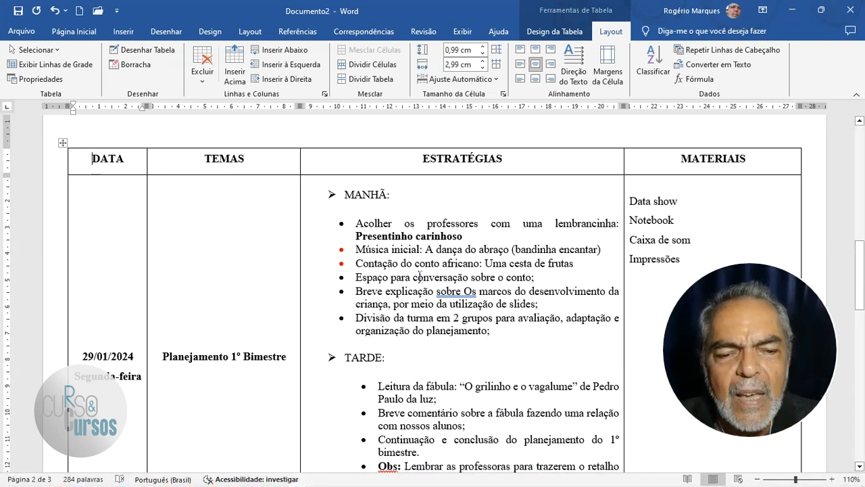
{"action": "scroll", "coordinate": [436, 264], "scroll_direction": "up", "scroll_amount": 1}
{"action": "scroll", "coordinate": [435, 263], "scroll_direction": "down", "scroll_amount": 3}
{"action": "scroll", "coordinate": [425, 270], "scroll_direction": "up", "scroll_amount": 5}
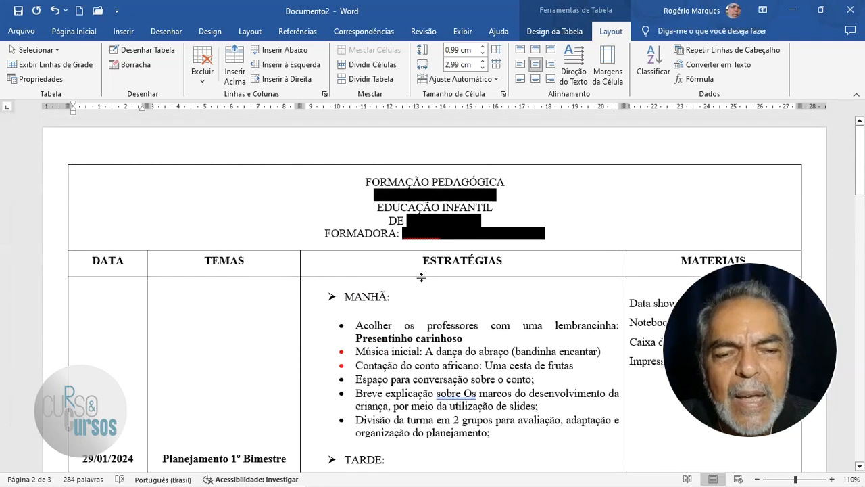
{"action": "scroll", "coordinate": [440, 298], "scroll_direction": "up", "scroll_amount": 8}
{"action": "scroll", "coordinate": [440, 298], "scroll_direction": "down", "scroll_amount": 5}
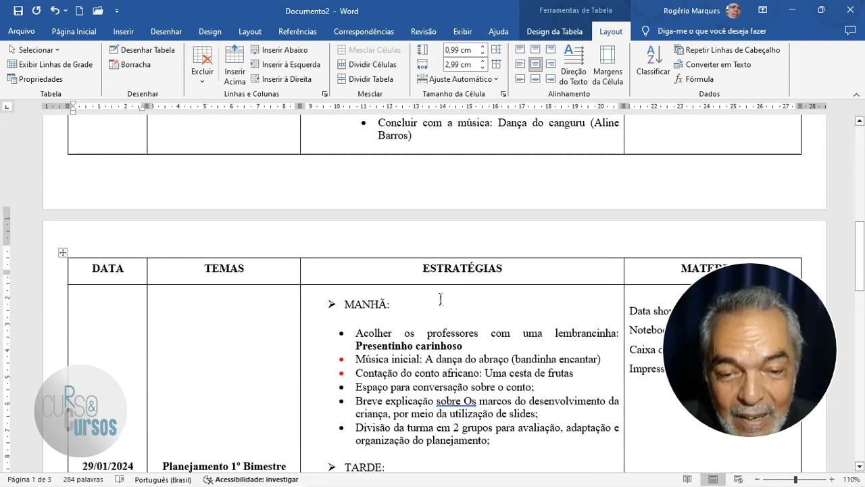
{"action": "scroll", "coordinate": [440, 298], "scroll_direction": "down", "scroll_amount": 1}
{"action": "scroll", "coordinate": [270, 304], "scroll_direction": "up", "scroll_amount": 6}
{"action": "scroll", "coordinate": [226, 310], "scroll_direction": "down", "scroll_amount": 6}
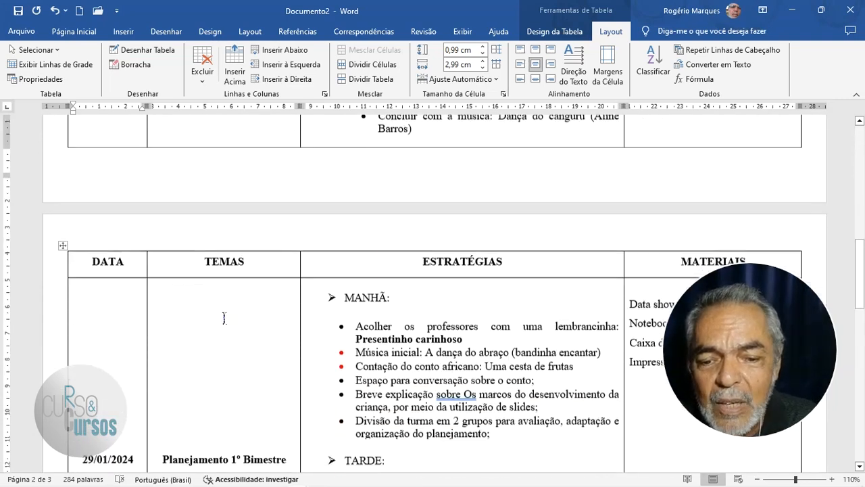
{"action": "scroll", "coordinate": [225, 311], "scroll_direction": "down", "scroll_amount": 3}
{"action": "scroll", "coordinate": [217, 365], "scroll_direction": "up", "scroll_amount": 20}
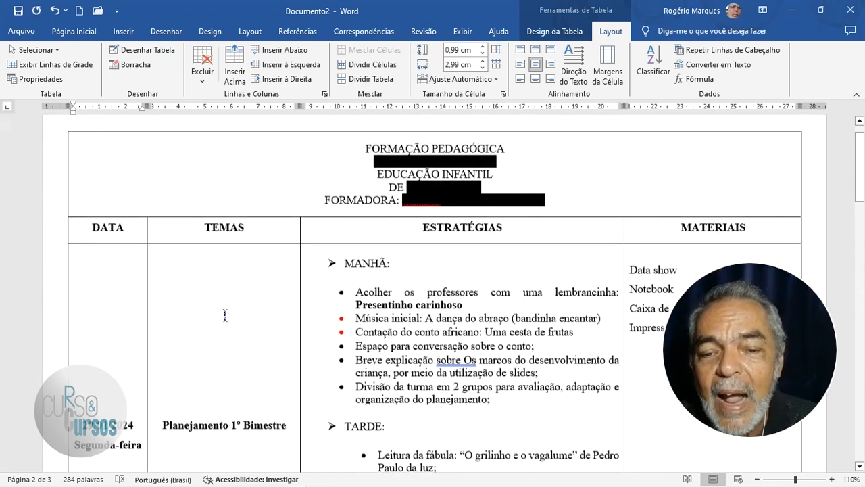
{"action": "scroll", "coordinate": [225, 315], "scroll_direction": "down", "scroll_amount": 7}
{"action": "scroll", "coordinate": [225, 313], "scroll_direction": "down", "scroll_amount": 17}
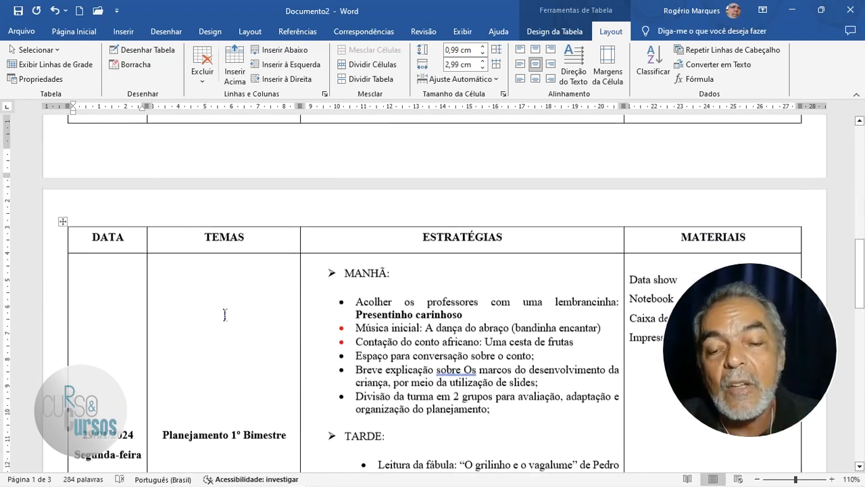
{"action": "scroll", "coordinate": [230, 270], "scroll_direction": "up", "scroll_amount": 3}
{"action": "scroll", "coordinate": [375, 337], "scroll_direction": "down", "scroll_amount": 1}
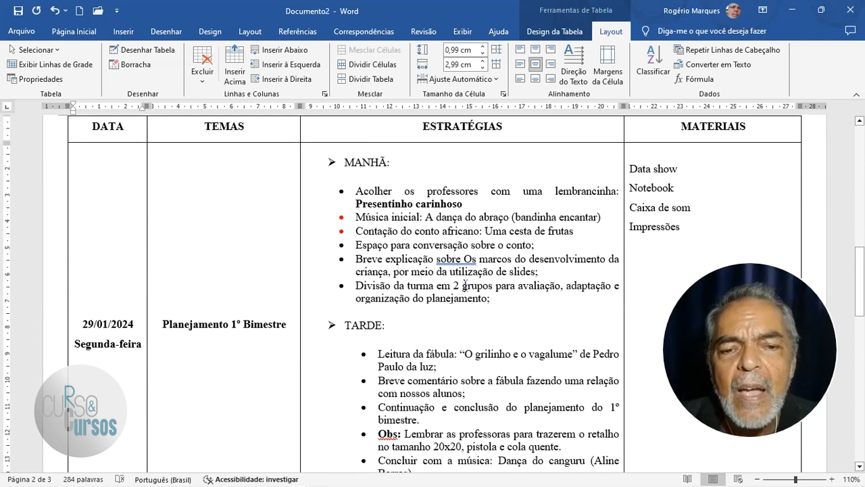
{"action": "scroll", "coordinate": [464, 285], "scroll_direction": "up", "scroll_amount": 2}
{"action": "scroll", "coordinate": [465, 284], "scroll_direction": "down", "scroll_amount": 1}
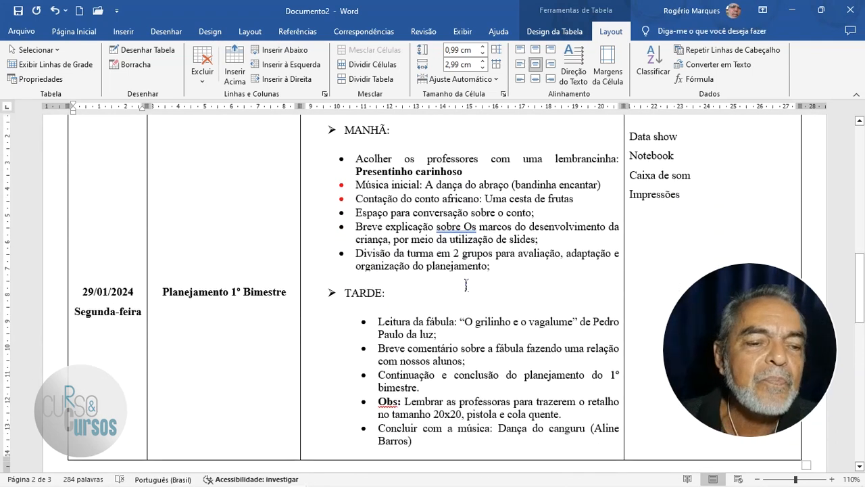
{"action": "scroll", "coordinate": [460, 283], "scroll_direction": "up", "scroll_amount": 1}
{"action": "scroll", "coordinate": [419, 267], "scroll_direction": "up", "scroll_amount": 4}
{"action": "scroll", "coordinate": [420, 267], "scroll_direction": "up", "scroll_amount": 12}
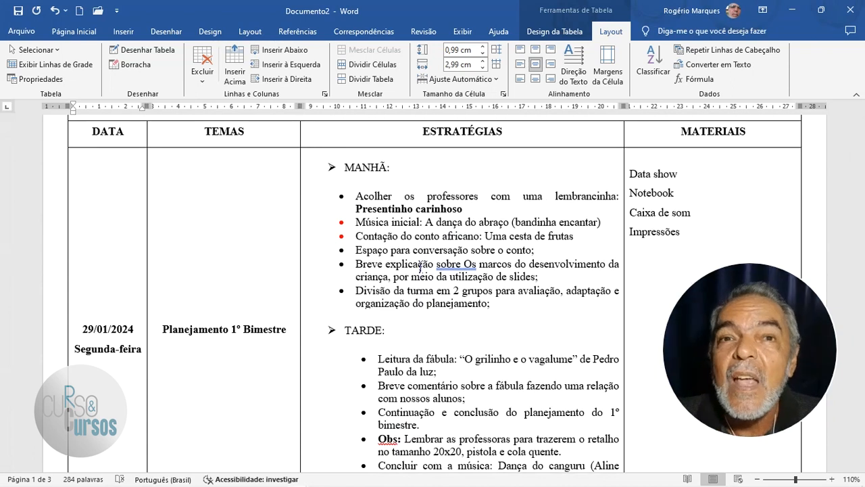
Delete all the MANHÃ and TARDE text from the ESTRATÉGIAS cell of the second-page table
{"action": "scroll", "coordinate": [420, 266], "scroll_direction": "down", "scroll_amount": 12}
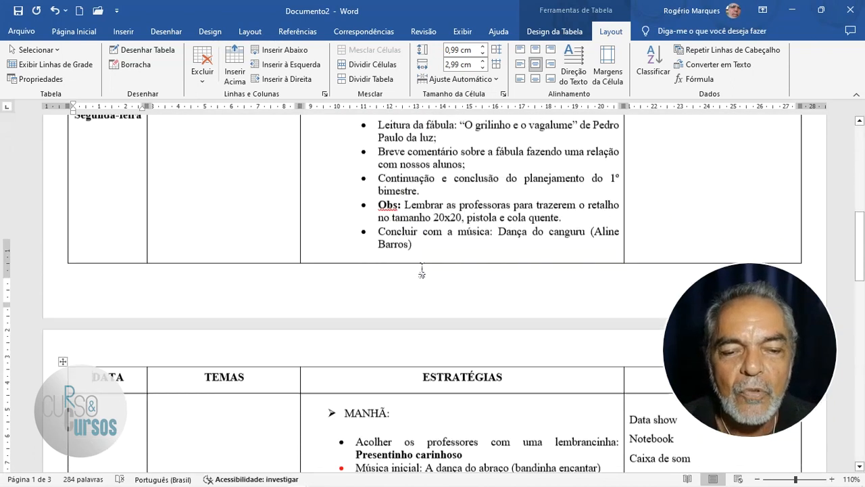
{"action": "scroll", "coordinate": [424, 269], "scroll_direction": "down", "scroll_amount": 1}
{"action": "left_click_drag", "start_coordinate": [322, 193], "coordinate": [504, 398]}
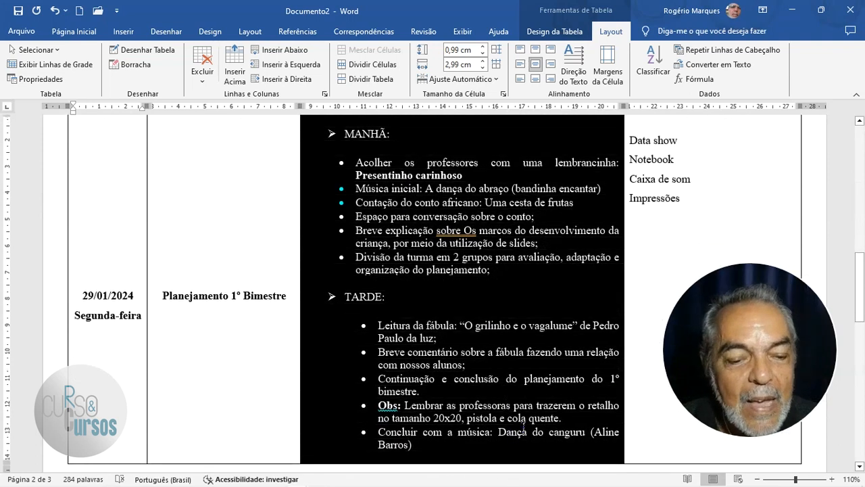
{"action": "key", "text": "Delete"}
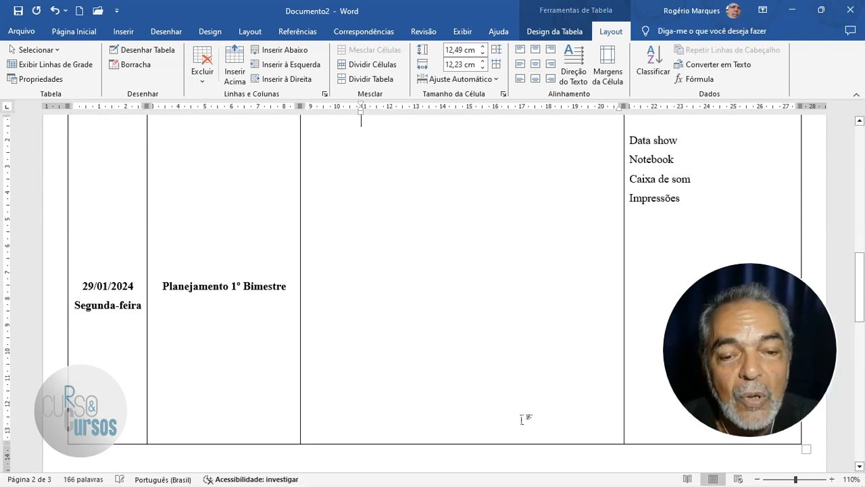
{"action": "scroll", "coordinate": [524, 419], "scroll_direction": "up", "scroll_amount": 2}
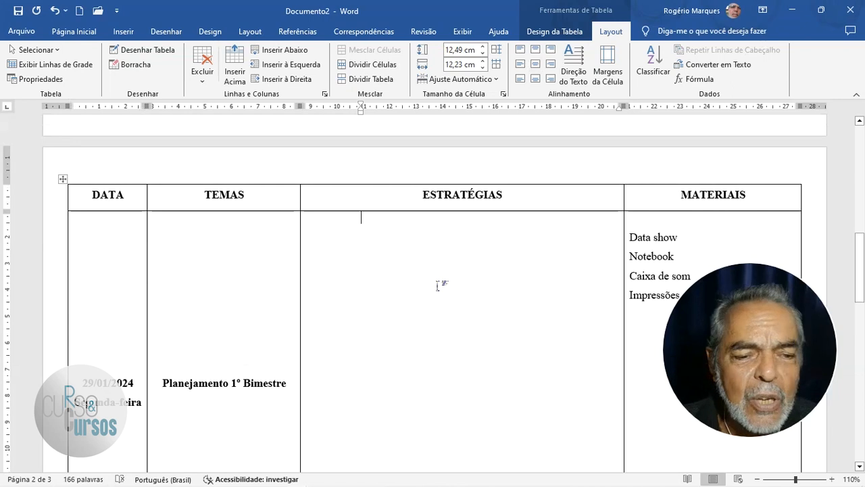
{"action": "scroll", "coordinate": [441, 292], "scroll_direction": "down", "scroll_amount": 1}
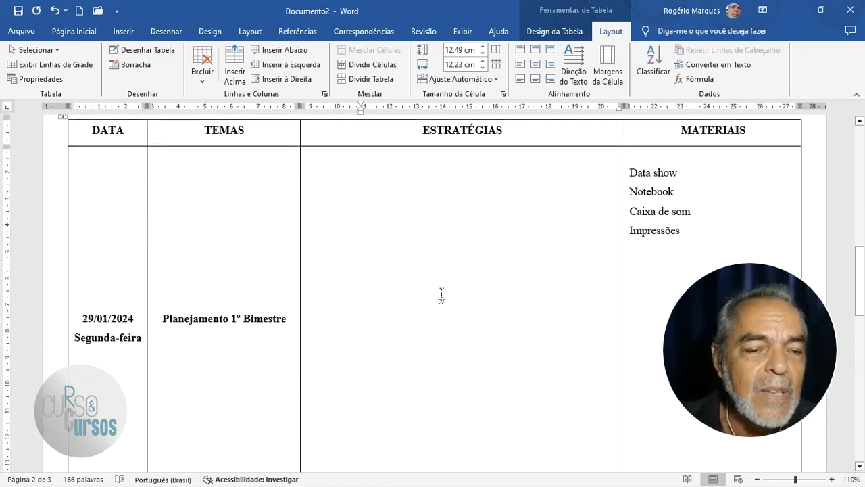
Center the materials list both horizontally and vertically within its MATERIAIS cell in the first-page table
{"action": "scroll", "coordinate": [441, 295], "scroll_direction": "up", "scroll_amount": 7}
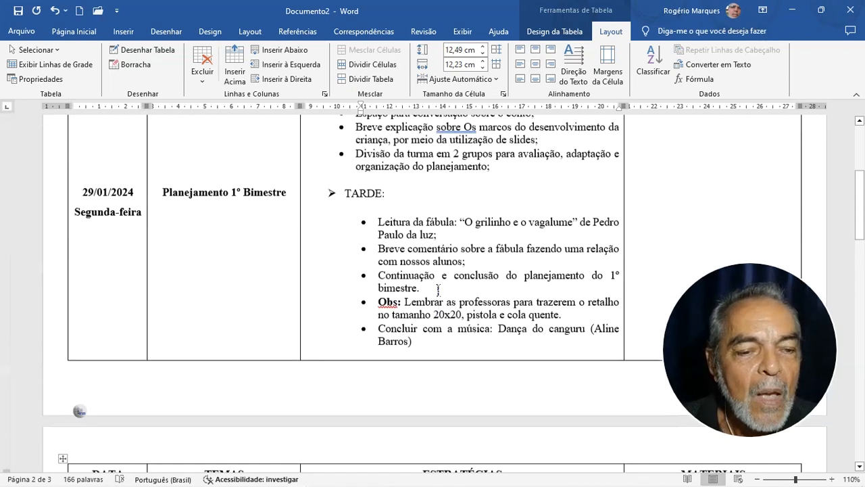
{"action": "scroll", "coordinate": [438, 289], "scroll_direction": "up", "scroll_amount": 1}
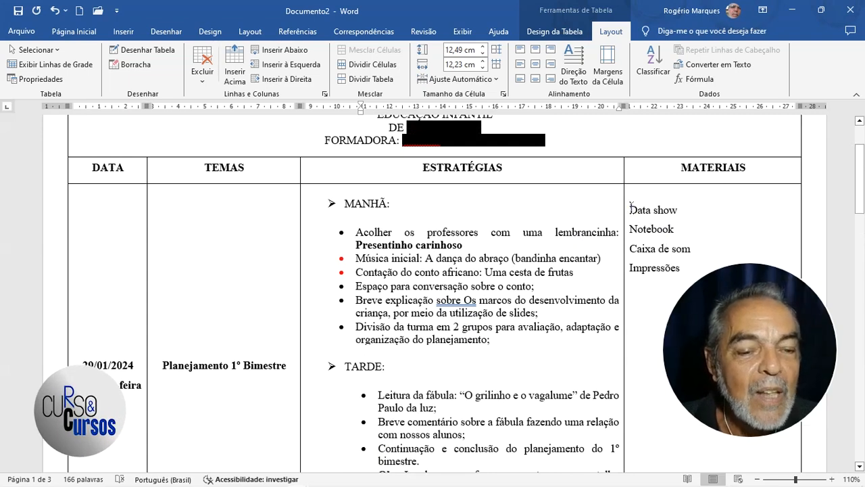
{"action": "left_click_drag", "start_coordinate": [630, 206], "coordinate": [678, 272]}
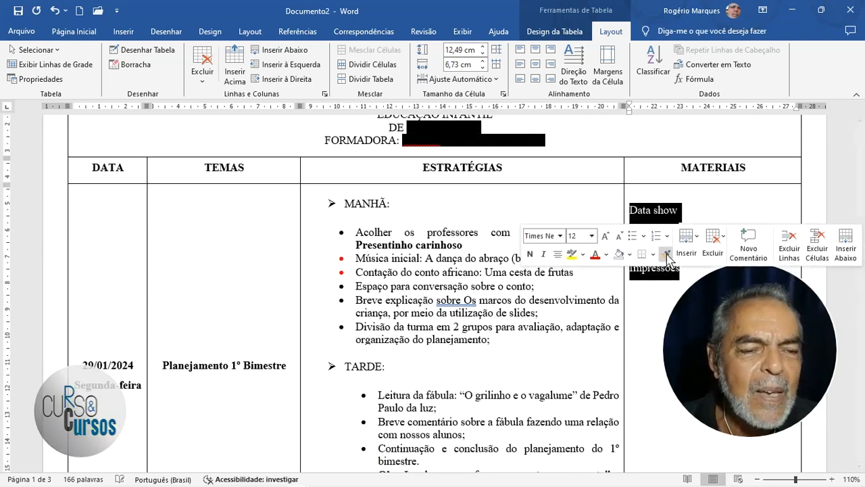
{"action": "left_click", "coordinate": [666, 255]}
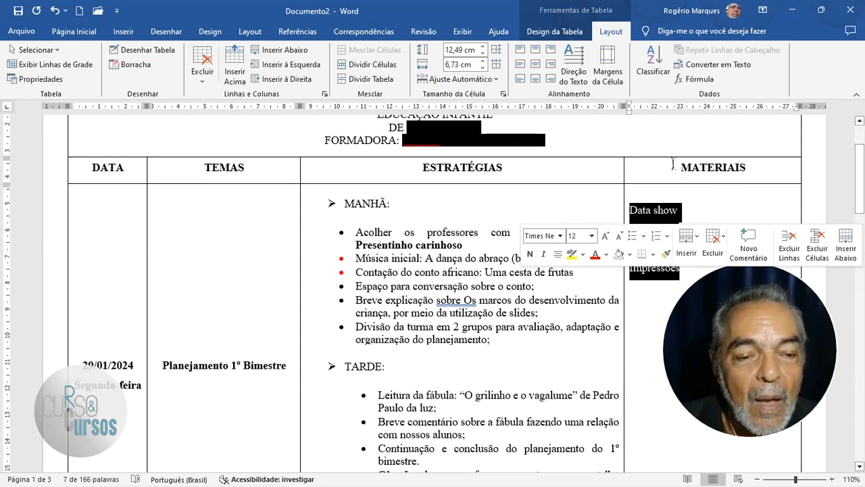
{"action": "left_click", "coordinate": [536, 65]}
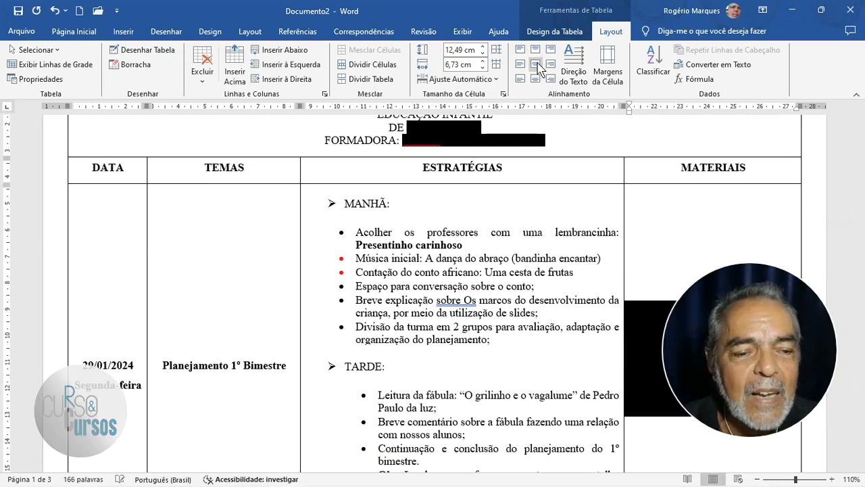
Center the materials list both horizontally and vertically in the MATERIAIS cell of the second-page table
{"action": "scroll", "coordinate": [688, 209], "scroll_direction": "down", "scroll_amount": 5}
{"action": "scroll", "coordinate": [688, 209], "scroll_direction": "down", "scroll_amount": 8}
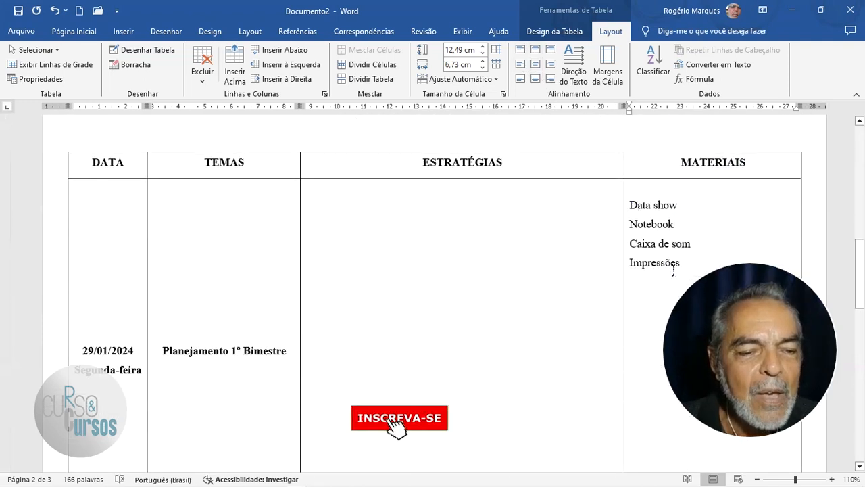
{"action": "left_click_drag", "start_coordinate": [629, 202], "coordinate": [683, 268]}
{"action": "left_click", "coordinate": [534, 67]}
{"action": "scroll", "coordinate": [673, 223], "scroll_direction": "down", "scroll_amount": 3}
{"action": "left_click", "coordinate": [691, 203]}
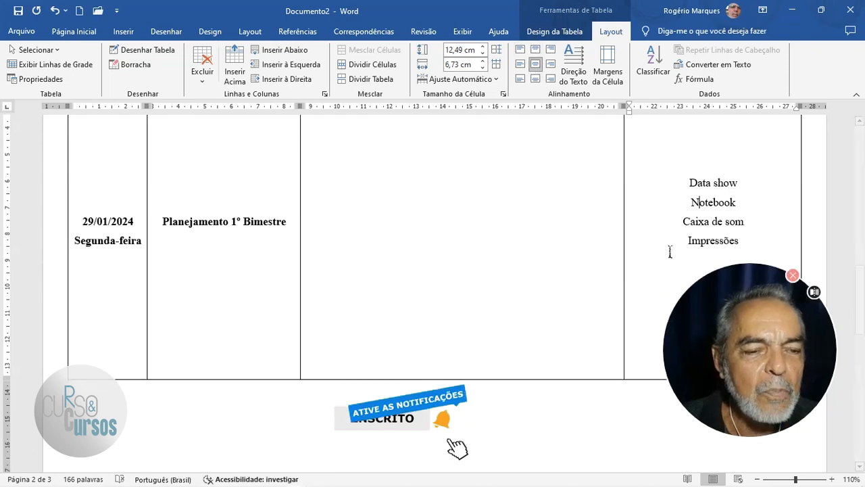
Place the insertion point in the empty second-page ESTRATÉGIAS cell and switch to the 30/01/2024 row in PLANEJAMENTO PARA DICAS TABELA
{"action": "scroll", "coordinate": [687, 203], "scroll_direction": "up", "scroll_amount": 3}
{"action": "scroll", "coordinate": [686, 202], "scroll_direction": "up", "scroll_amount": 3}
{"action": "left_click", "coordinate": [344, 289]}
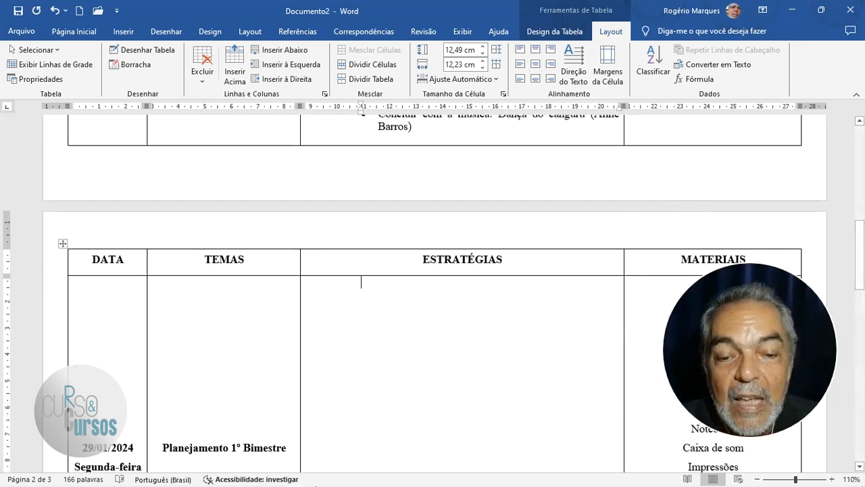
{"action": "left_click", "coordinate": [303, 481]}
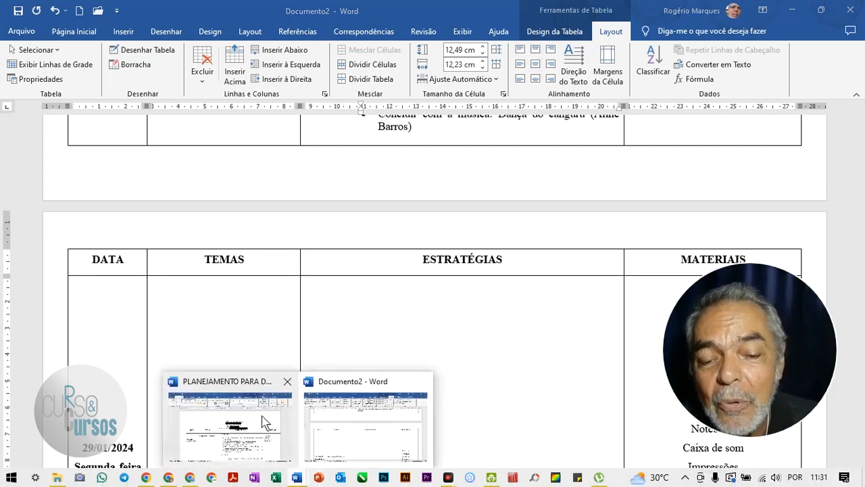
{"action": "left_click", "coordinate": [259, 417]}
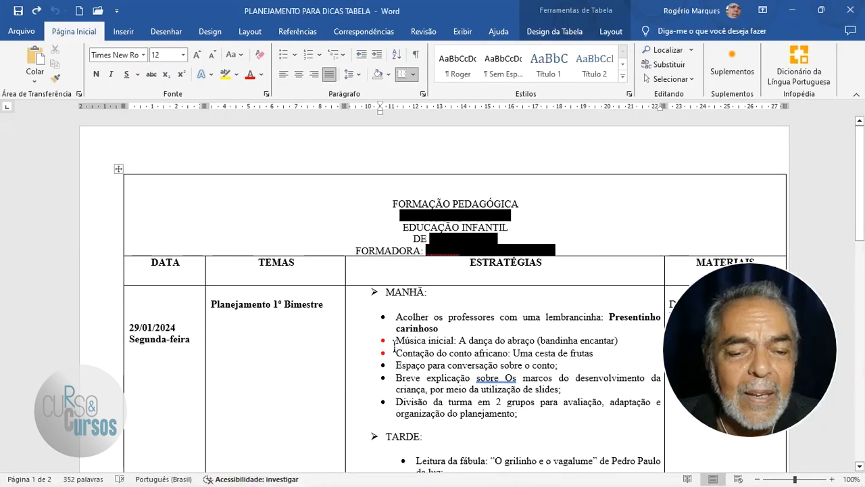
{"action": "scroll", "coordinate": [394, 346], "scroll_direction": "down", "scroll_amount": 15}
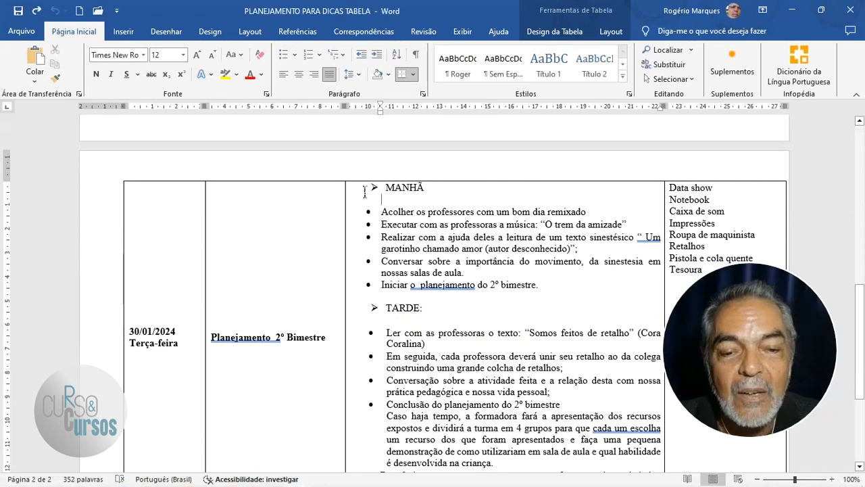
{"action": "left_click_drag", "start_coordinate": [366, 191], "coordinate": [579, 407]}
{"action": "scroll", "coordinate": [556, 380], "scroll_direction": "up", "scroll_amount": 1}
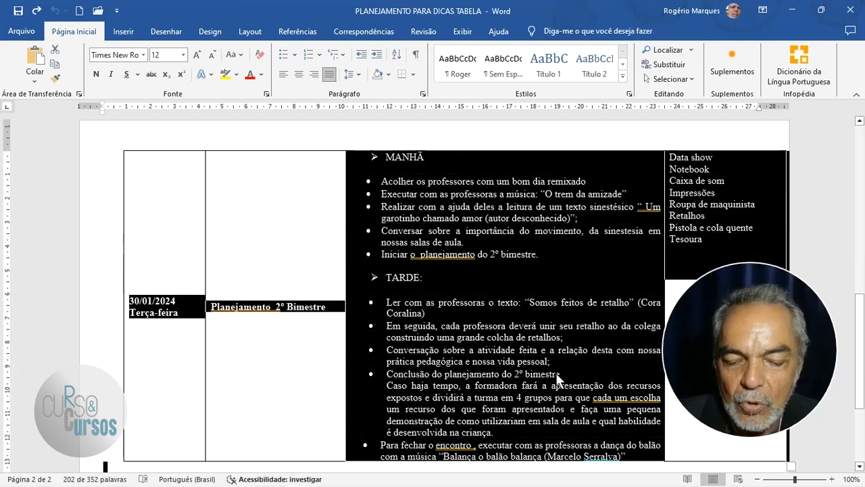
{"action": "left_click", "coordinate": [530, 317]}
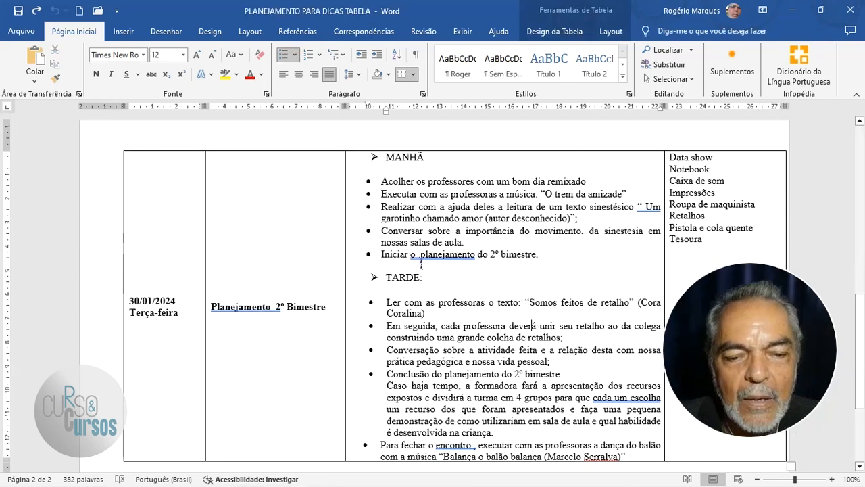
Copy the full strategies text of the 30/01/2024 row, from MANHÃ through the closing balloon dance item
{"action": "left_click", "coordinate": [374, 159]}
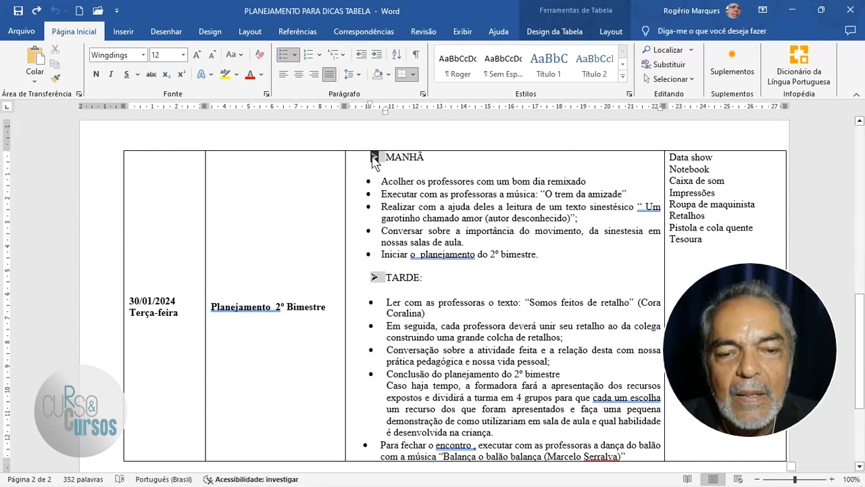
{"action": "left_click_drag", "start_coordinate": [370, 156], "coordinate": [621, 458]}
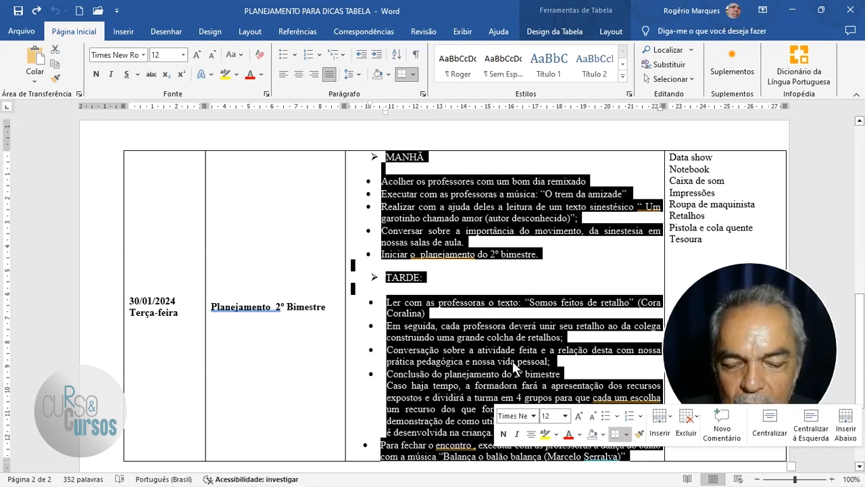
{"action": "key", "text": "ctrl+c"}
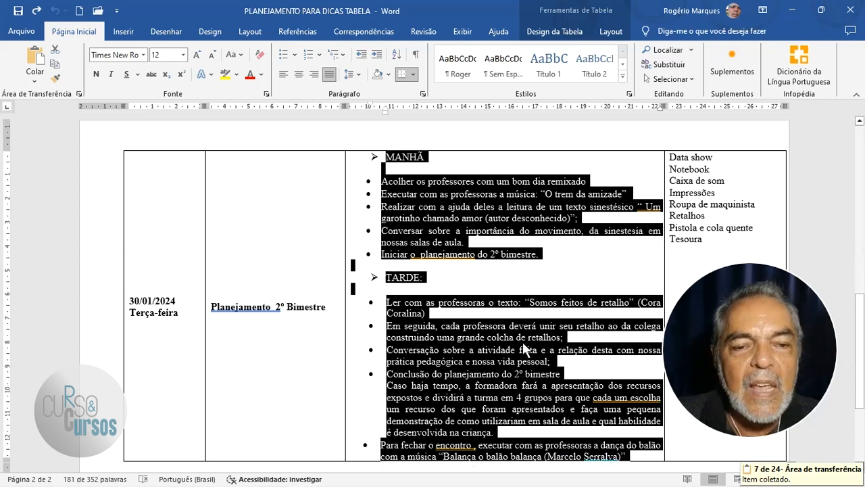
{"action": "mouse_move", "coordinate": [256, 481]}
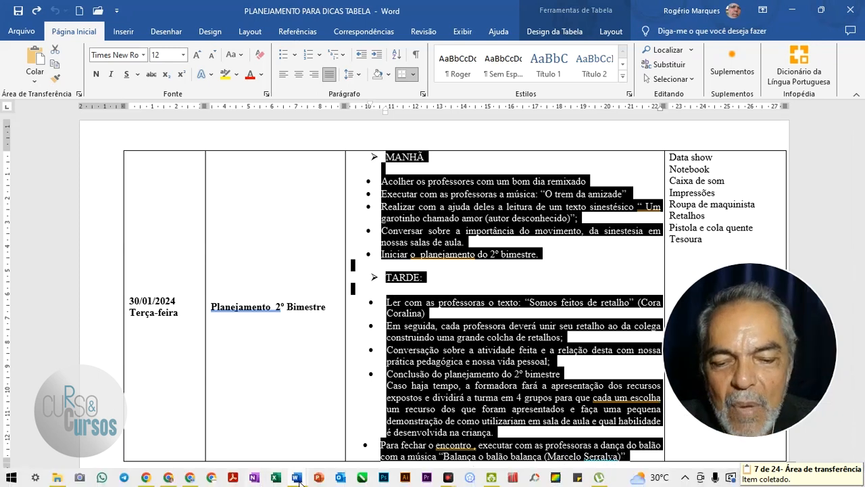
Switch to Documento2 and paste the copied 30/01/2024 strategies into the empty second-page ESTRATÉGIAS cell
{"action": "mouse_move", "coordinate": [298, 479]}
{"action": "left_click", "coordinate": [433, 451]}
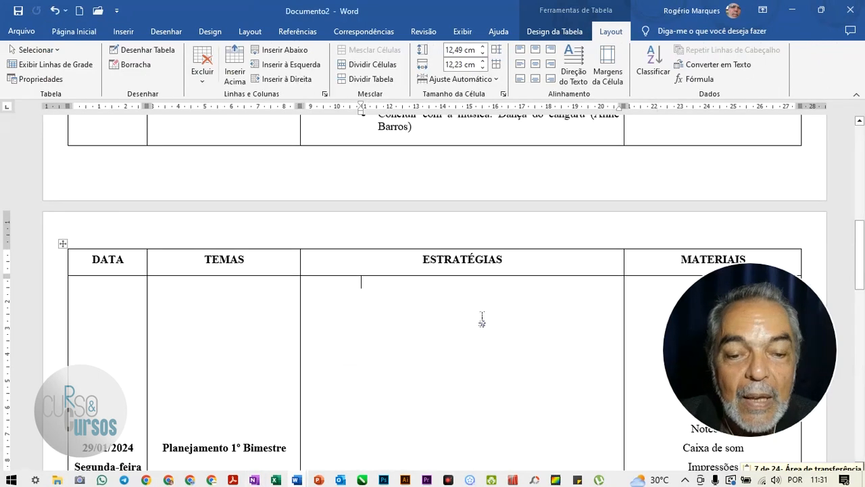
{"action": "key", "text": "ctrl+v"}
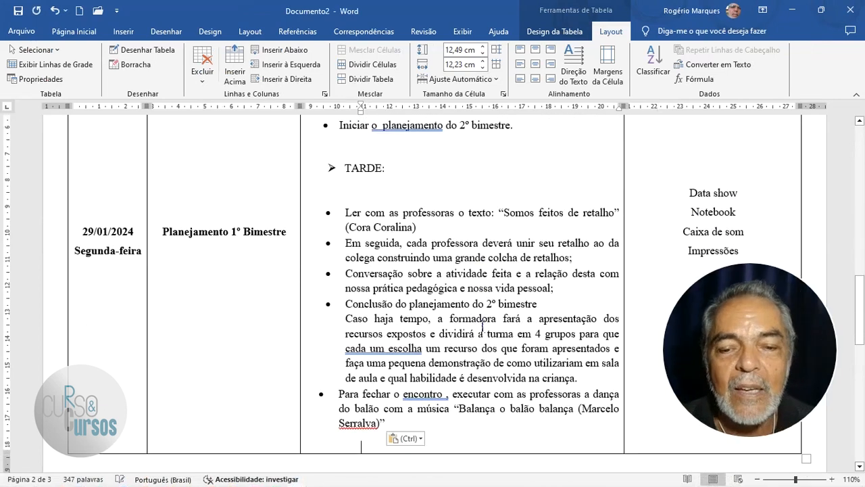
{"action": "scroll", "coordinate": [482, 330], "scroll_direction": "up", "scroll_amount": 5}
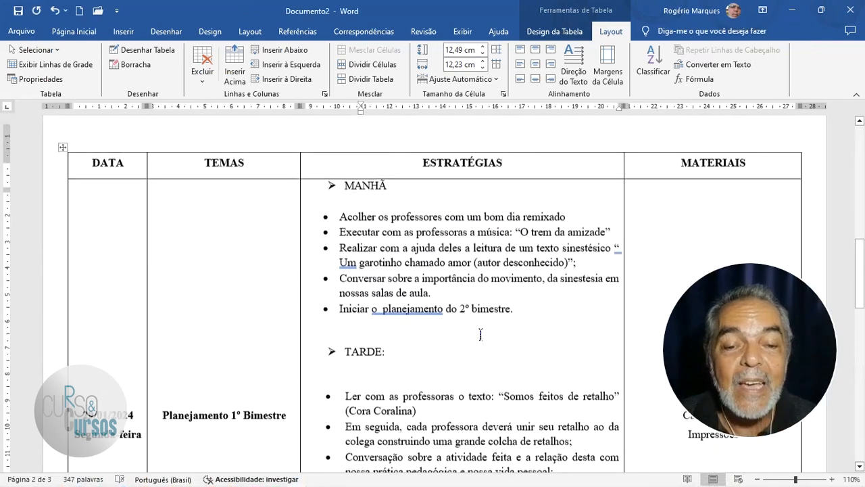
Delete the blank lines directly beneath the TARDE and MANHÃ headings in the second-page ESTRATÉGIAS cell
{"action": "scroll", "coordinate": [323, 197], "scroll_direction": "down", "scroll_amount": 9}
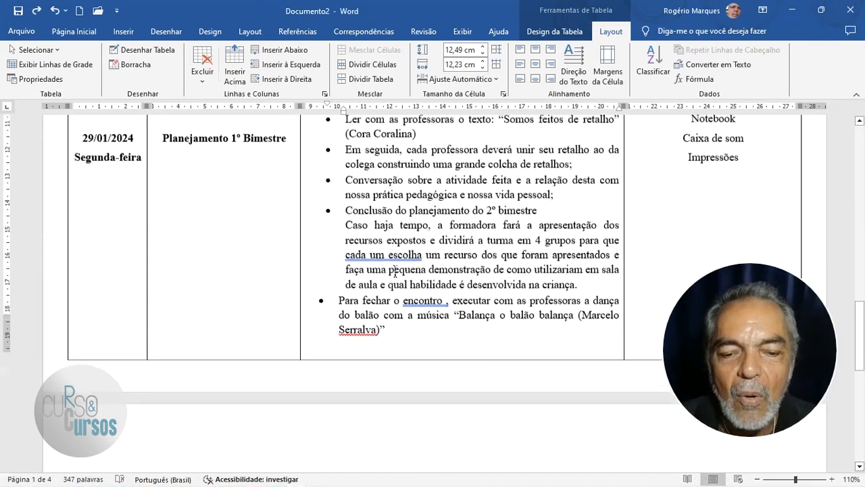
{"action": "left_click", "coordinate": [338, 337]}
{"action": "scroll", "coordinate": [338, 336], "scroll_direction": "up", "scroll_amount": 5}
{"action": "scroll", "coordinate": [335, 333], "scroll_direction": "up", "scroll_amount": 3}
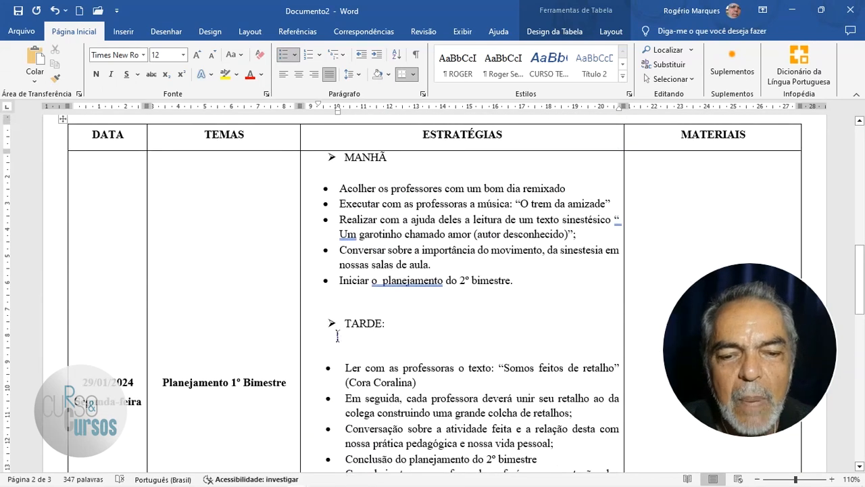
{"action": "left_click", "coordinate": [390, 346]}
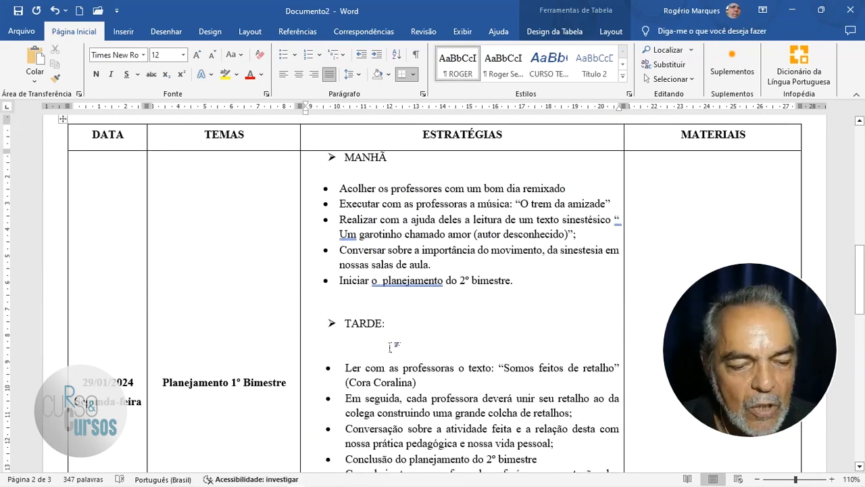
{"action": "key", "text": "Delete"}
{"action": "scroll", "coordinate": [390, 341], "scroll_direction": "up", "scroll_amount": 3}
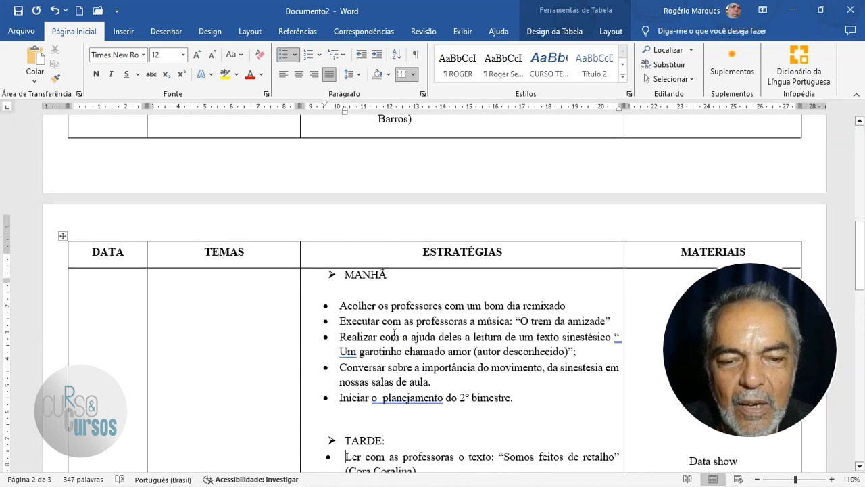
{"action": "left_click", "coordinate": [401, 274]}
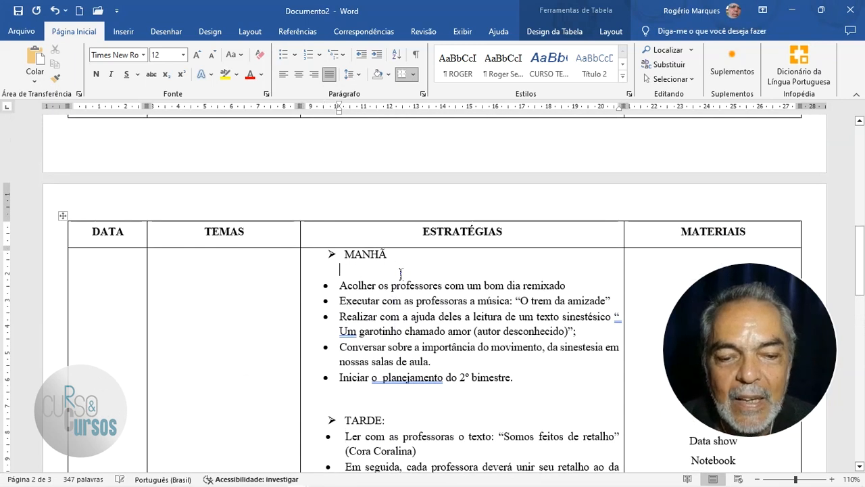
{"action": "key", "text": "Delete"}
{"action": "scroll", "coordinate": [404, 276], "scroll_direction": "down", "scroll_amount": 3}
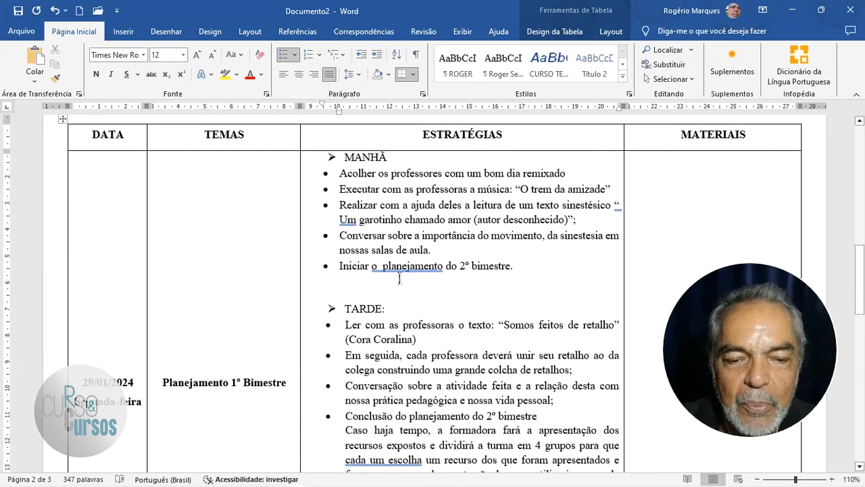
Shrink the second-page planning row by raising its lower border close to the closing balloon dance item
{"action": "left_click", "coordinate": [398, 286]}
{"action": "scroll", "coordinate": [400, 286], "scroll_direction": "down", "scroll_amount": 9}
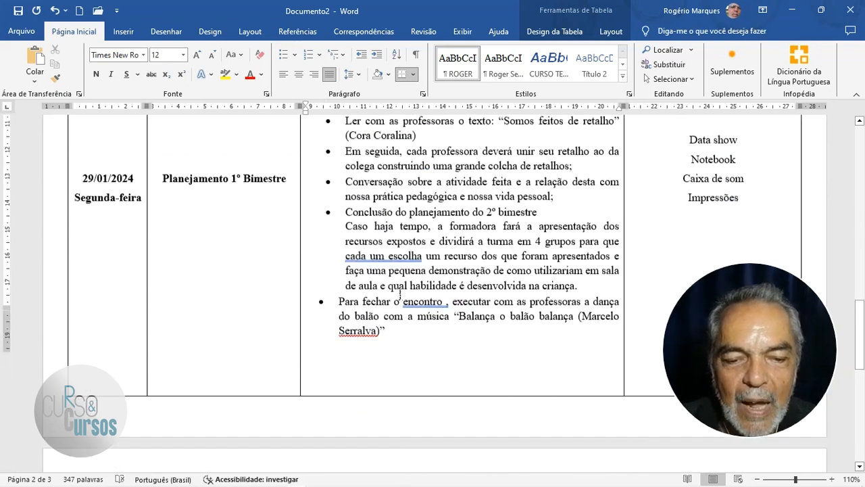
{"action": "left_click", "coordinate": [410, 270]}
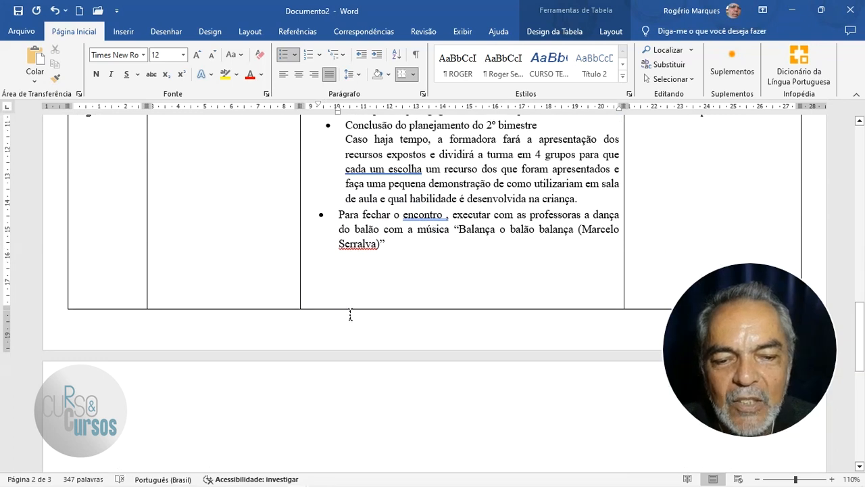
{"action": "left_click_drag", "start_coordinate": [355, 307], "coordinate": [364, 270]}
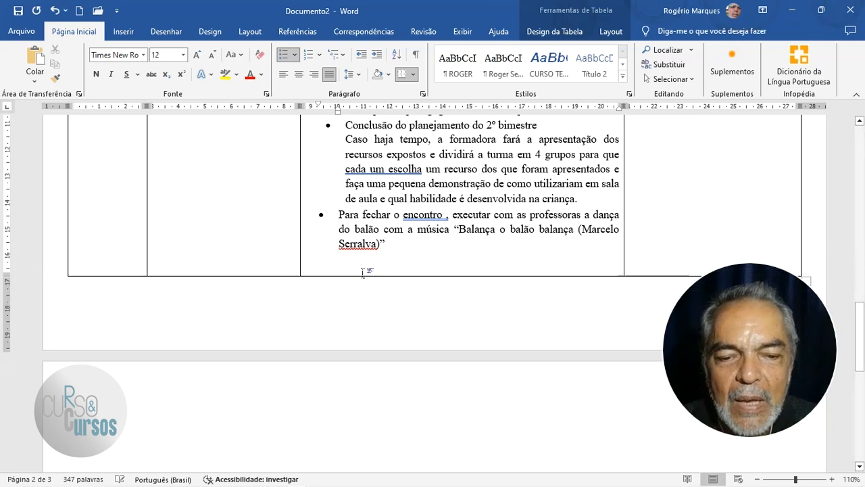
Insert a blank line without a bullet above the MANHÃ heading in the second-page ESTRATÉGIAS cell
{"action": "scroll", "coordinate": [361, 267], "scroll_direction": "up", "scroll_amount": 9}
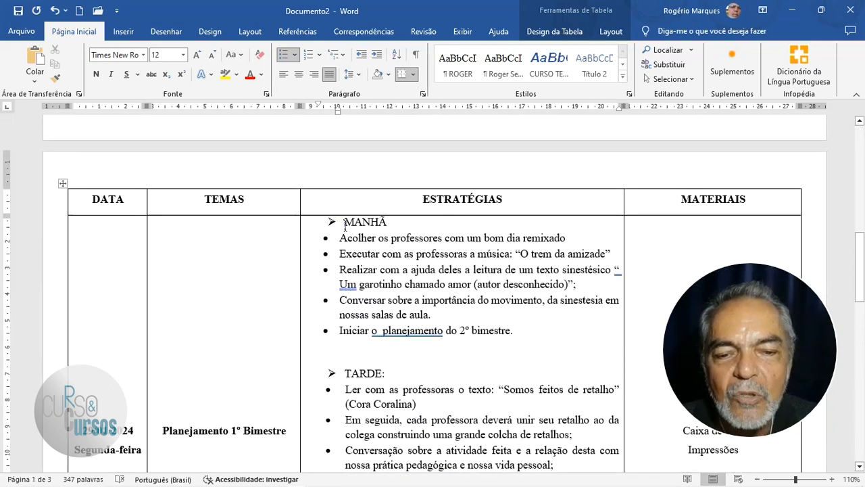
{"action": "left_click", "coordinate": [345, 223]}
{"action": "key", "text": "Return"}
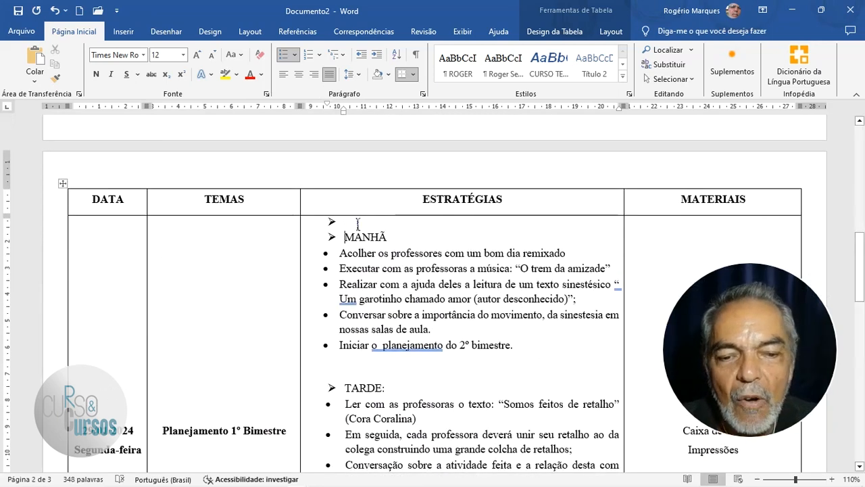
{"action": "key", "text": "BackSpace"}
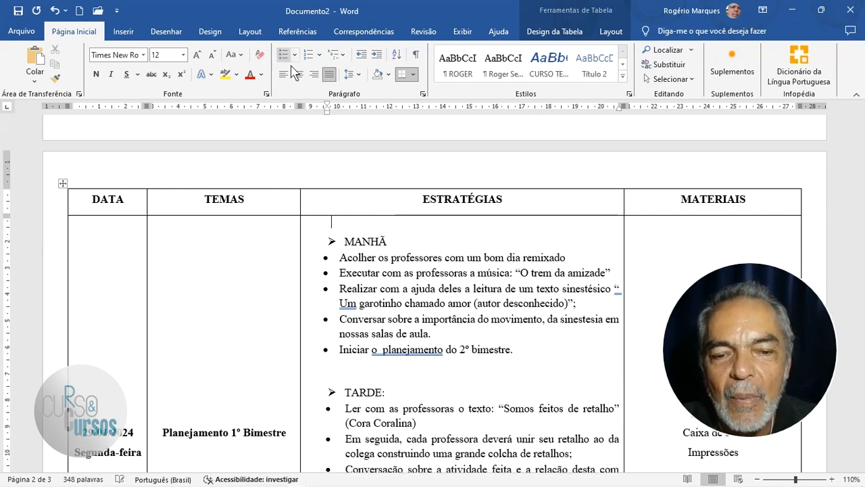
Review the layout of the second-page table against the first-page table, including strategies, row height and materials
{"action": "scroll", "coordinate": [430, 231], "scroll_direction": "down", "scroll_amount": 1}
{"action": "scroll", "coordinate": [430, 231], "scroll_direction": "down", "scroll_amount": 5}
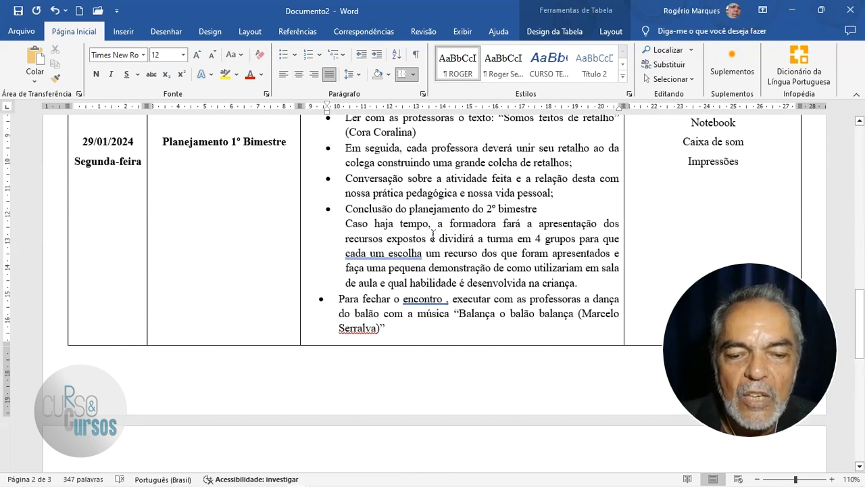
{"action": "scroll", "coordinate": [379, 356], "scroll_direction": "up", "scroll_amount": 8}
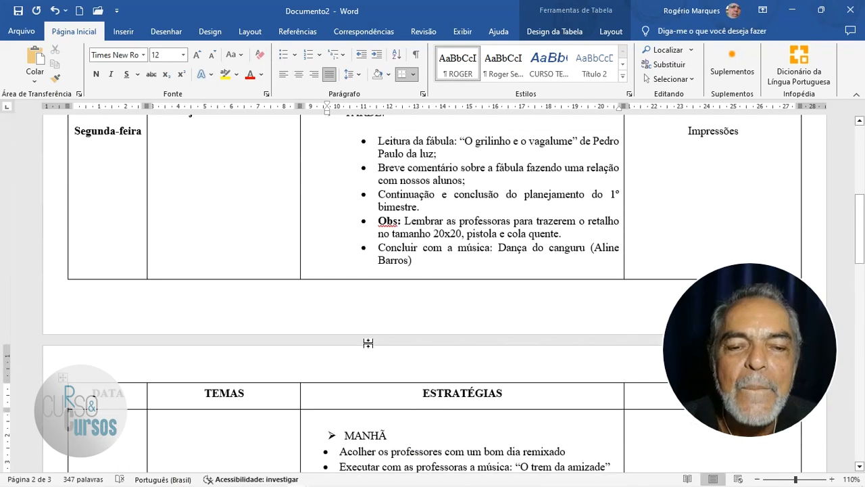
{"action": "scroll", "coordinate": [367, 343], "scroll_direction": "down", "scroll_amount": 6}
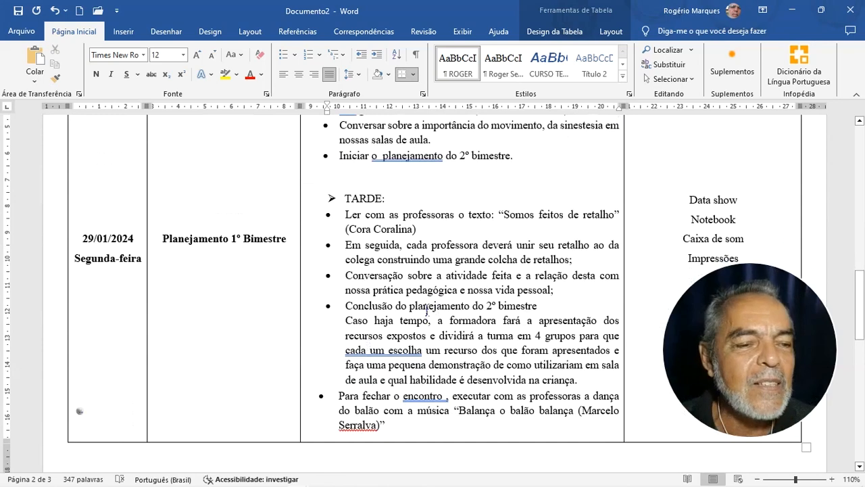
{"action": "scroll", "coordinate": [426, 310], "scroll_direction": "up", "scroll_amount": 3}
{"action": "scroll", "coordinate": [433, 308], "scroll_direction": "down", "scroll_amount": 2}
{"action": "scroll", "coordinate": [435, 308], "scroll_direction": "down", "scroll_amount": 2}
{"action": "scroll", "coordinate": [442, 297], "scroll_direction": "up", "scroll_amount": 6}
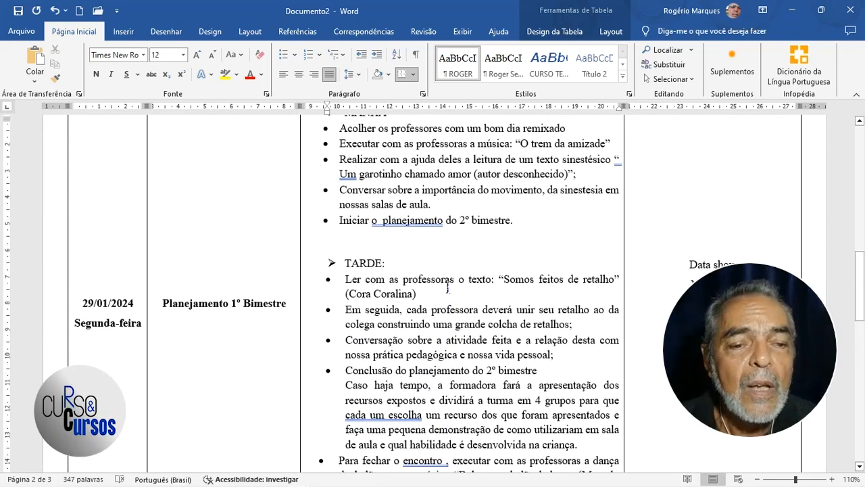
{"action": "scroll", "coordinate": [447, 286], "scroll_direction": "up", "scroll_amount": 4}
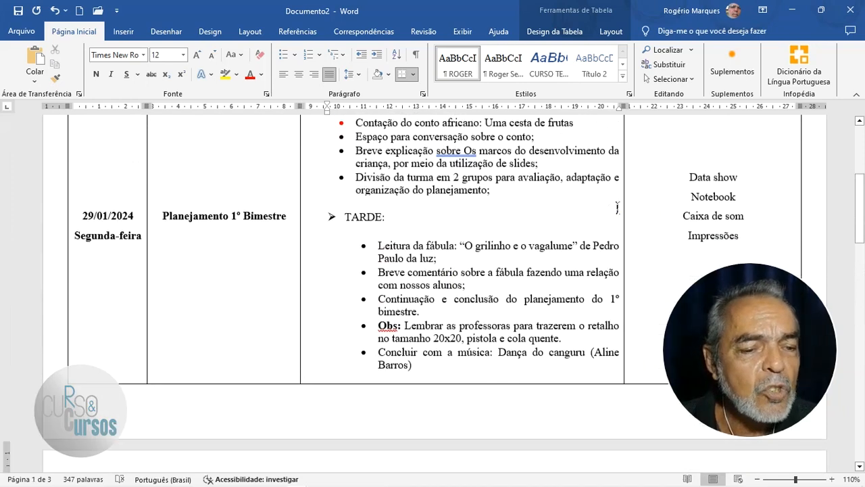
{"action": "scroll", "coordinate": [617, 208], "scroll_direction": "down", "scroll_amount": 1}
Switch to PLANEJAMENTO PARA DICAS TABELA and go to the materials list of the 30/01/2024 row
{"action": "mouse_move", "coordinate": [403, 481]}
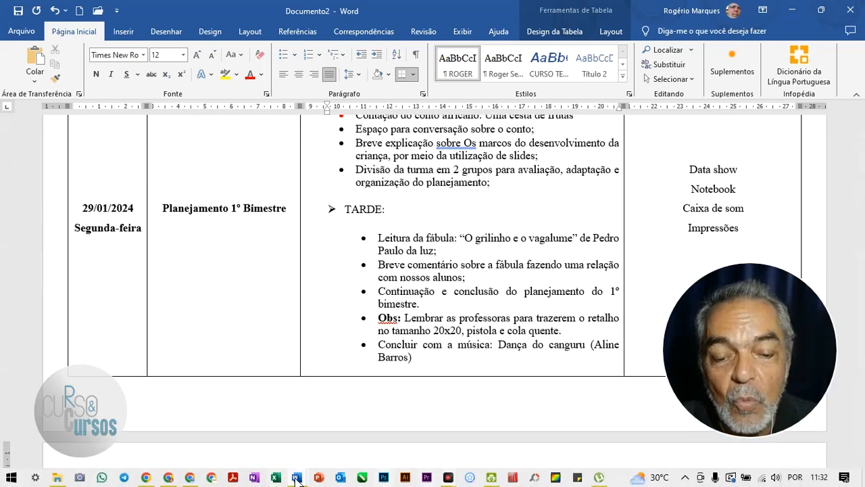
{"action": "mouse_move", "coordinate": [296, 480]}
{"action": "left_click", "coordinate": [257, 433]}
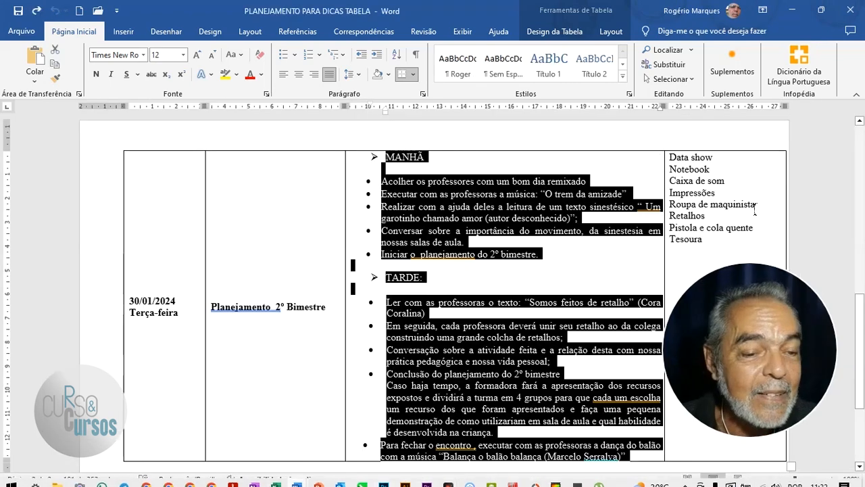
{"action": "scroll", "coordinate": [755, 211], "scroll_direction": "up", "scroll_amount": 1}
{"action": "scroll", "coordinate": [700, 207], "scroll_direction": "up", "scroll_amount": 12}
{"action": "scroll", "coordinate": [715, 218], "scroll_direction": "down", "scroll_amount": 3}
{"action": "scroll", "coordinate": [715, 218], "scroll_direction": "down", "scroll_amount": 10}
{"action": "scroll", "coordinate": [682, 172], "scroll_direction": "up", "scroll_amount": 2}
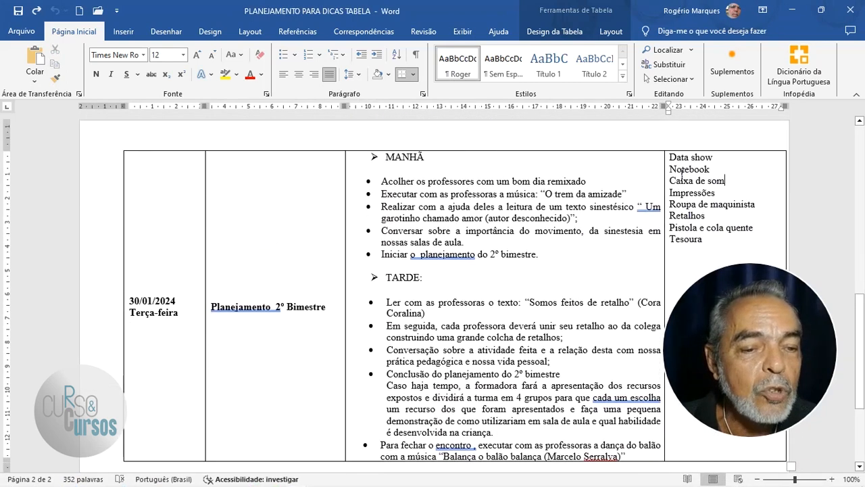
Copy the full 30/01/2024 materials list, from Data show to Tesoura, and switch back to Documento2
{"action": "left_click_drag", "start_coordinate": [675, 162], "coordinate": [750, 249]}
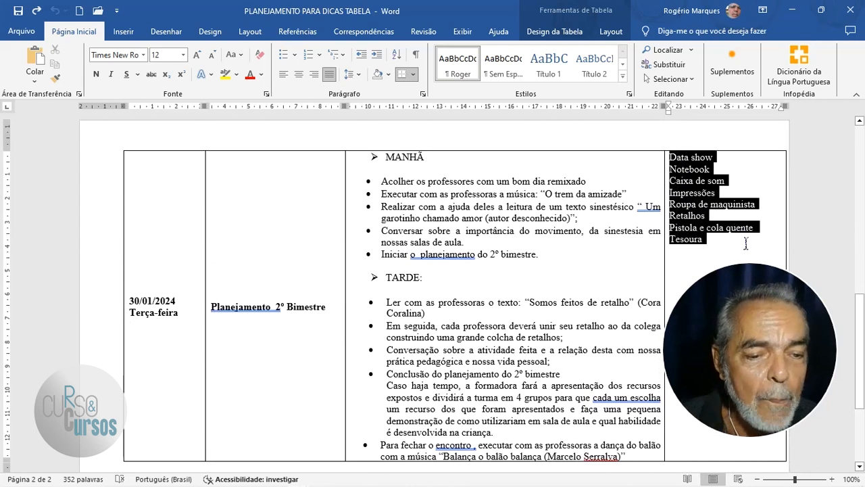
{"action": "key", "text": "ctrl+c"}
{"action": "key", "text": "ctrl+c"}
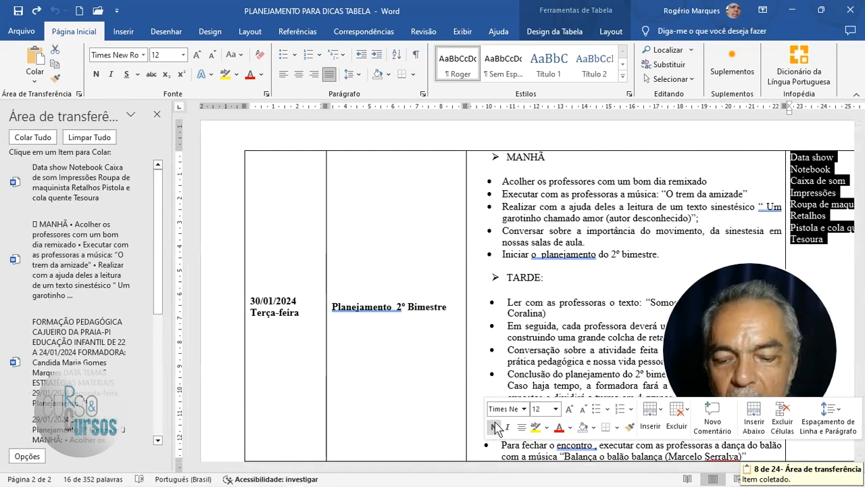
{"action": "left_click", "coordinate": [157, 114]}
{"action": "mouse_move", "coordinate": [404, 480]}
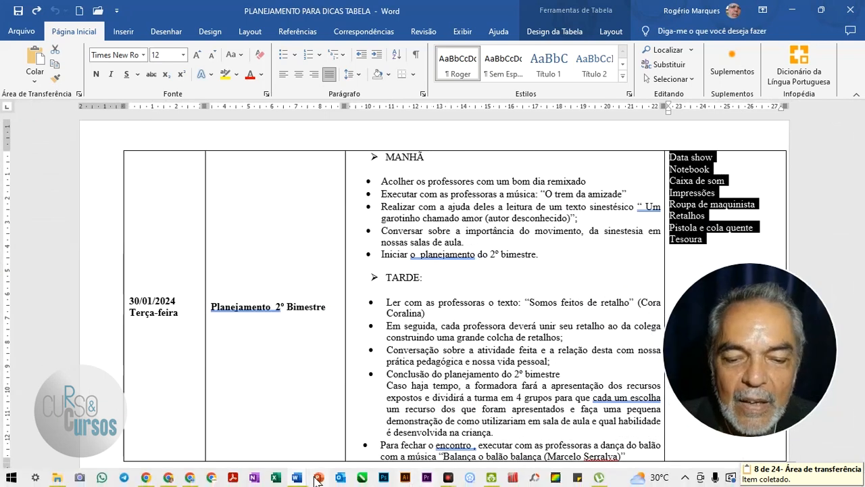
{"action": "mouse_move", "coordinate": [301, 478]}
{"action": "left_click", "coordinate": [373, 422]}
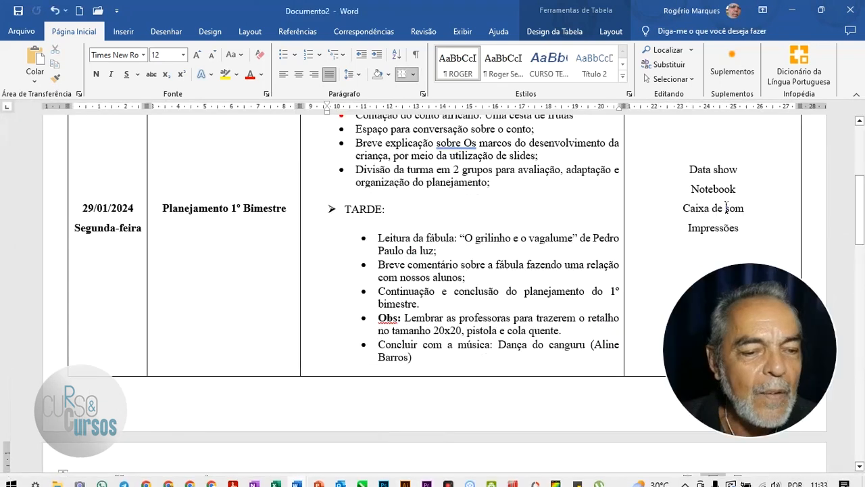
Try to replace the materials list in the first-page MATERIAIS cell with the copied list, pasted as text only
{"action": "left_click_drag", "start_coordinate": [670, 154], "coordinate": [755, 231]}
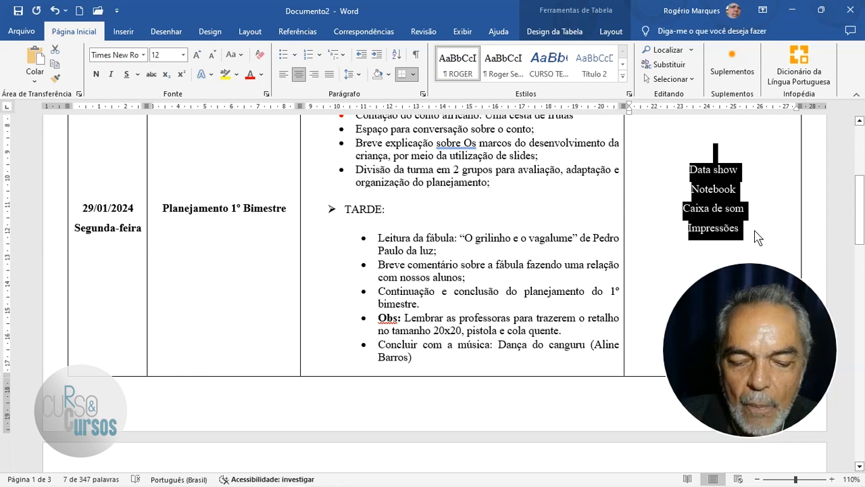
{"action": "key", "text": "ctrl+v"}
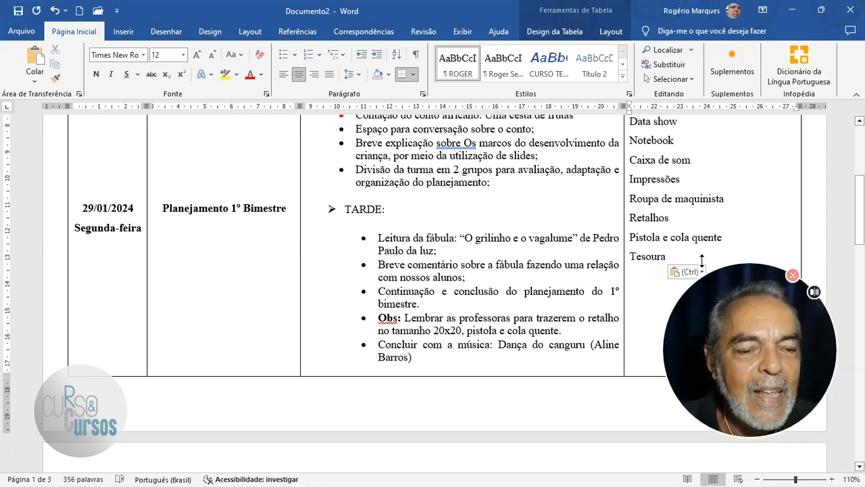
{"action": "scroll", "coordinate": [658, 236], "scroll_direction": "down", "scroll_amount": 3}
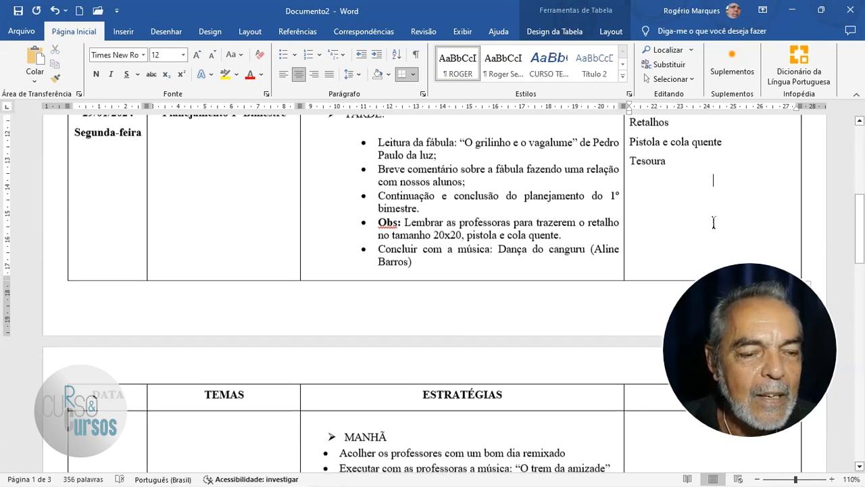
{"action": "left_click", "coordinate": [702, 176]}
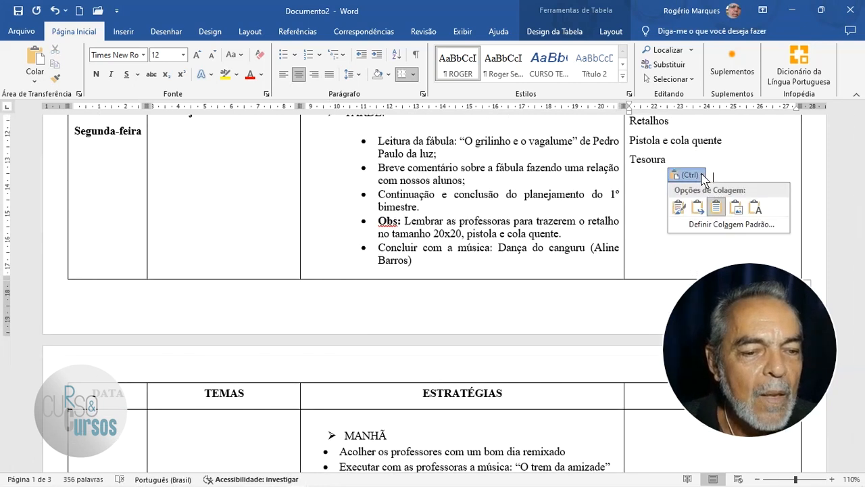
{"action": "left_click", "coordinate": [753, 207]}
{"action": "scroll", "coordinate": [706, 188], "scroll_direction": "up", "scroll_amount": 5}
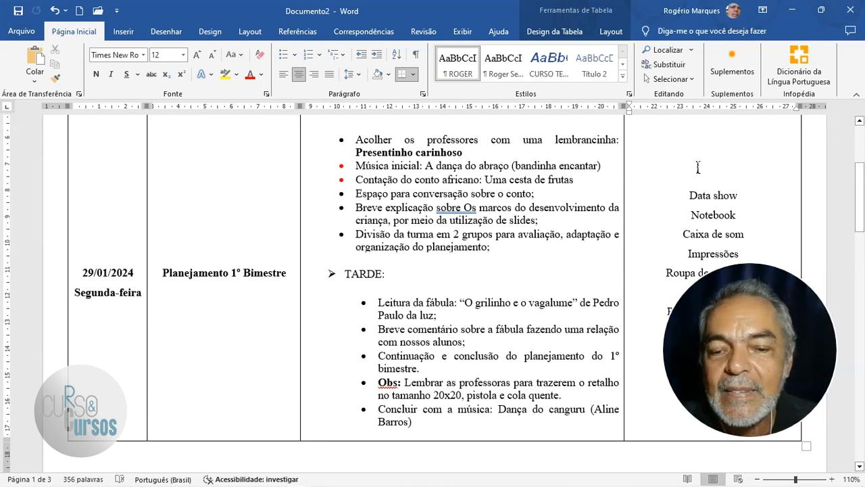
Check the second-page table from its materials list down to the end of the row
{"action": "scroll", "coordinate": [702, 173], "scroll_direction": "down", "scroll_amount": 2}
{"action": "scroll", "coordinate": [418, 262], "scroll_direction": "down", "scroll_amount": 15}
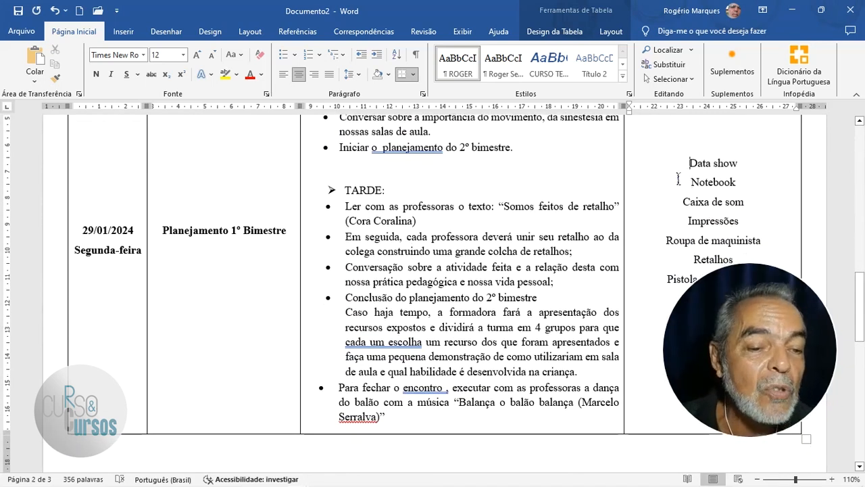
{"action": "scroll", "coordinate": [682, 177], "scroll_direction": "down", "scroll_amount": 4}
{"action": "scroll", "coordinate": [652, 227], "scroll_direction": "down", "scroll_amount": 7}
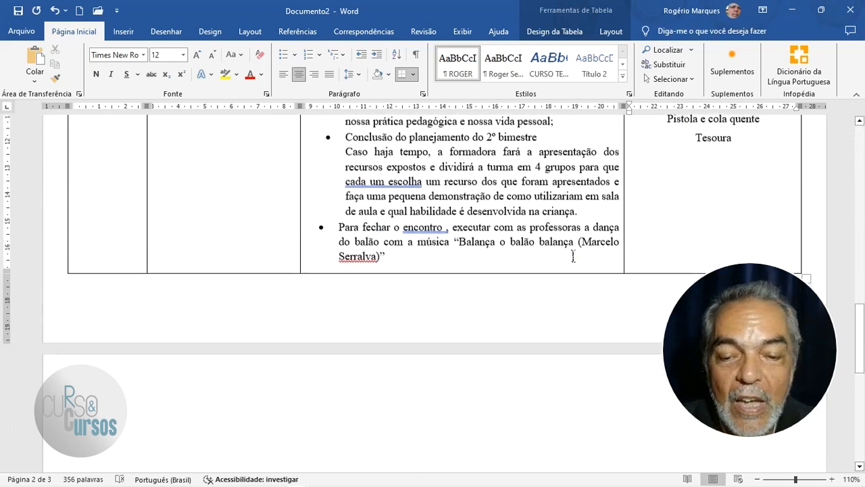
{"action": "scroll", "coordinate": [264, 324], "scroll_direction": "up", "scroll_amount": 5}
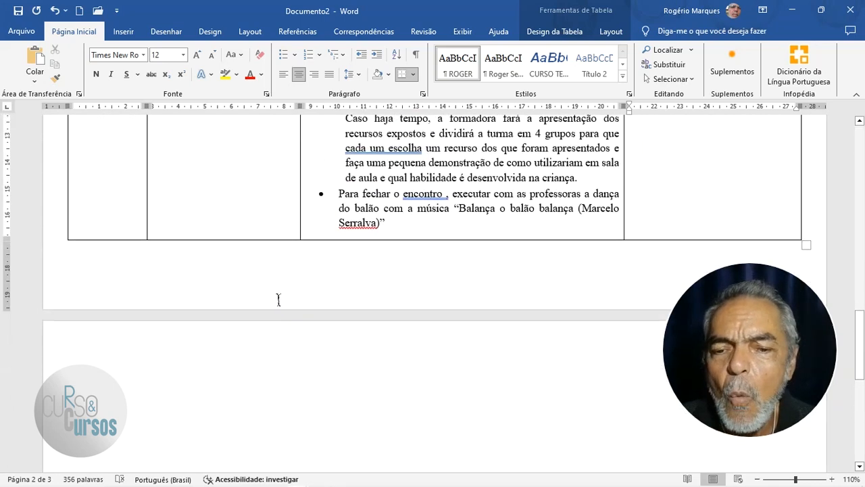
Remove the blank third page by deleting the empty paragraphs below the second-page table
{"action": "left_click", "coordinate": [306, 262]}
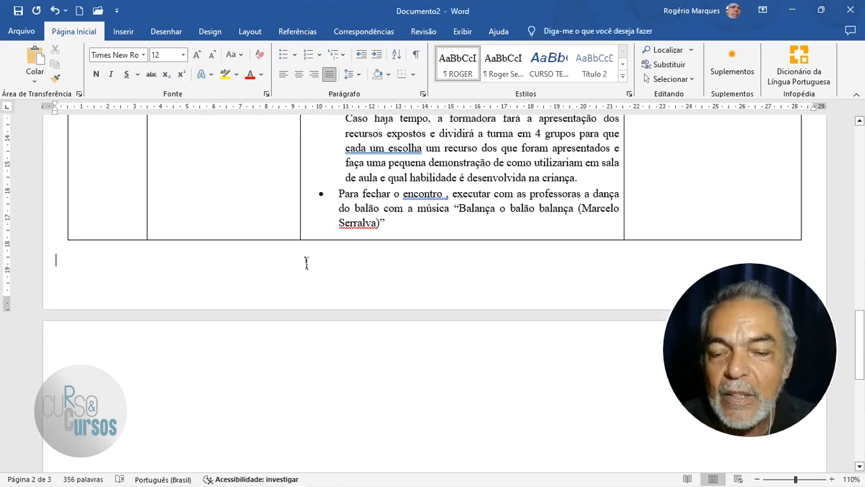
{"action": "left_click", "coordinate": [298, 273]}
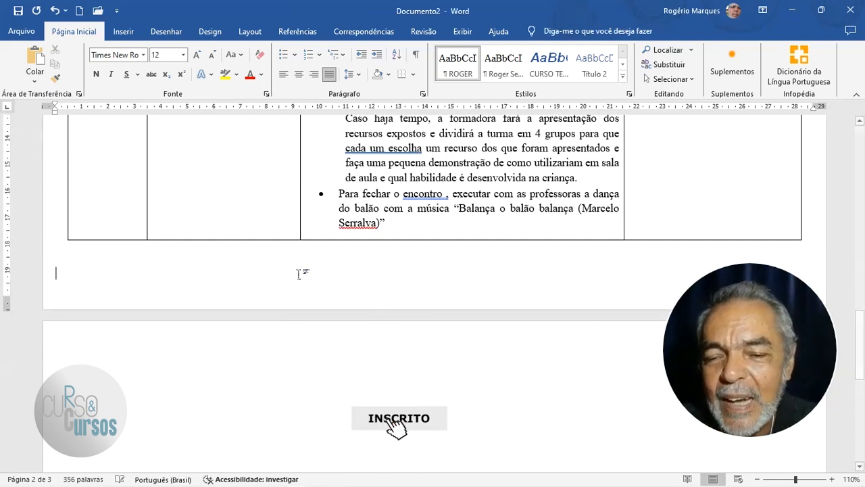
{"action": "scroll", "coordinate": [298, 273], "scroll_direction": "up", "scroll_amount": 4}
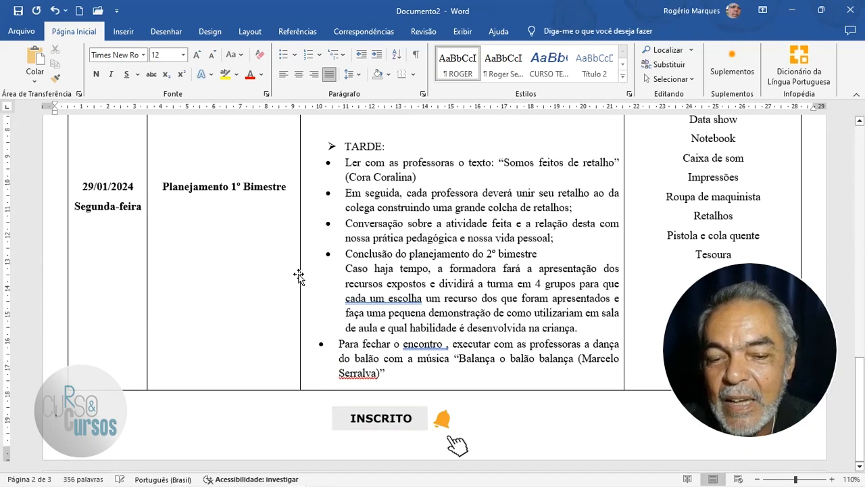
Review the planning table from the second page back to the FORMAÇÃO PEDAGÓGICA heading on the first page
{"action": "scroll", "coordinate": [298, 273], "scroll_direction": "up", "scroll_amount": 20}
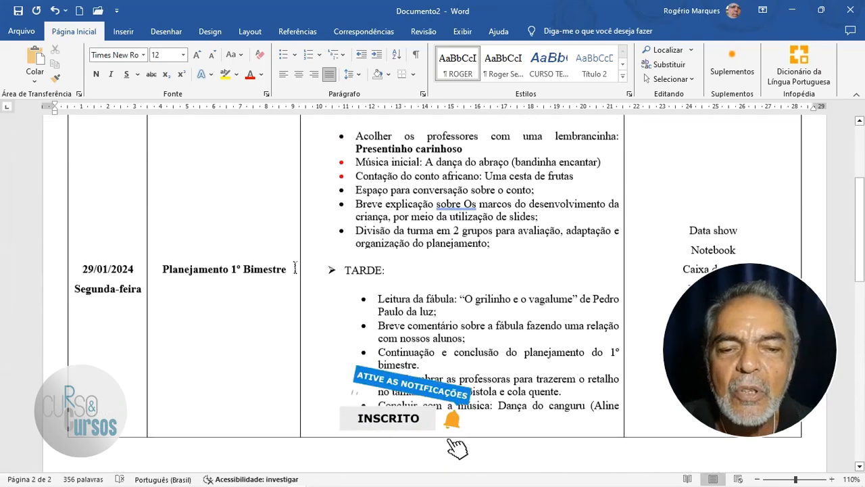
{"action": "scroll", "coordinate": [295, 267], "scroll_direction": "up", "scroll_amount": 5}
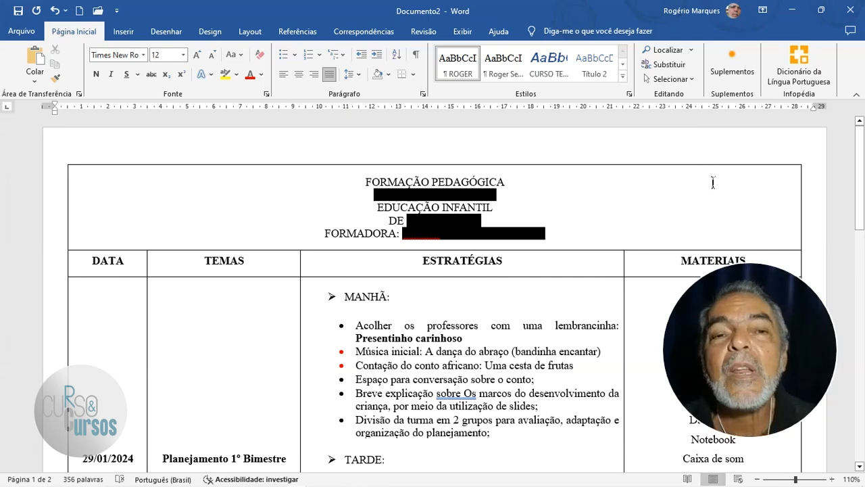
{"action": "scroll", "coordinate": [622, 177], "scroll_direction": "down", "scroll_amount": 2}
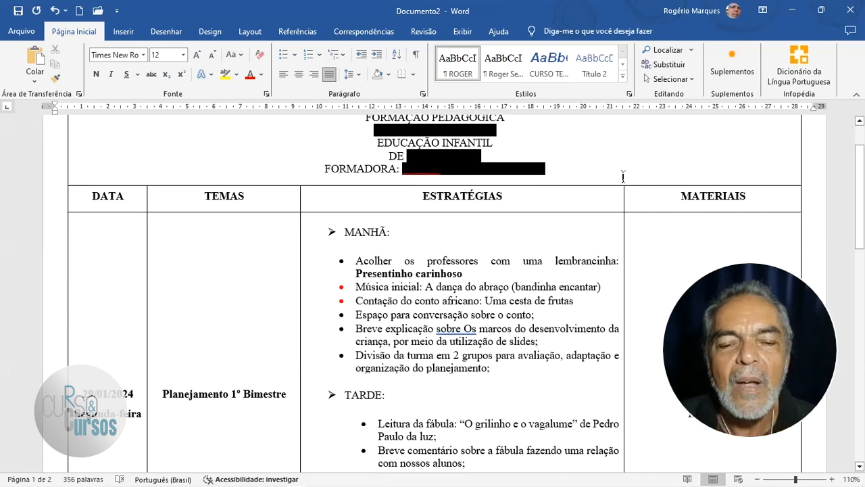
{"action": "scroll", "coordinate": [612, 186], "scroll_direction": "up", "scroll_amount": 2}
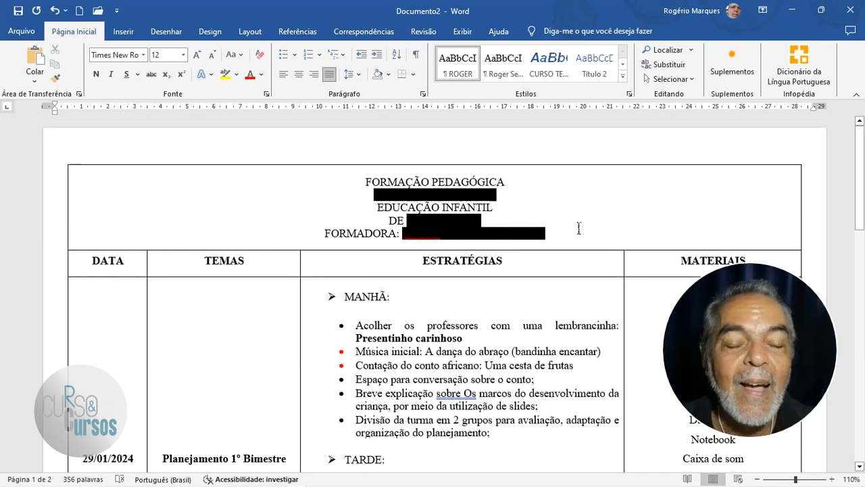
{"action": "left_click", "coordinate": [563, 203]}
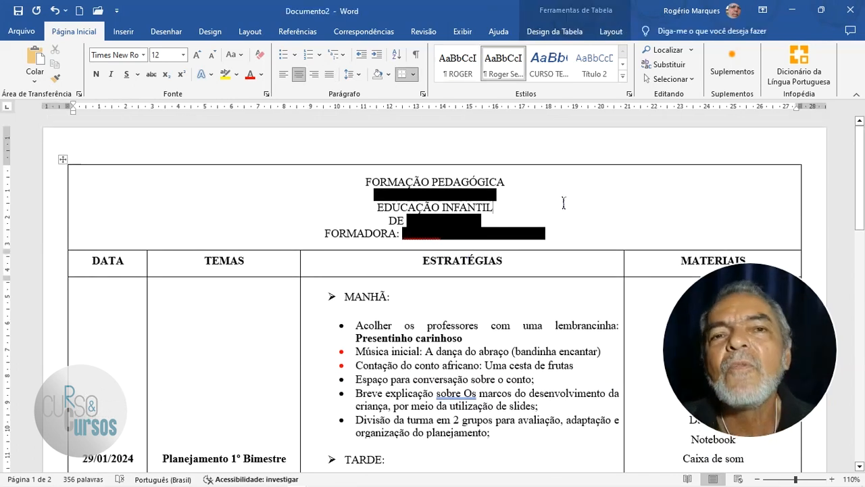